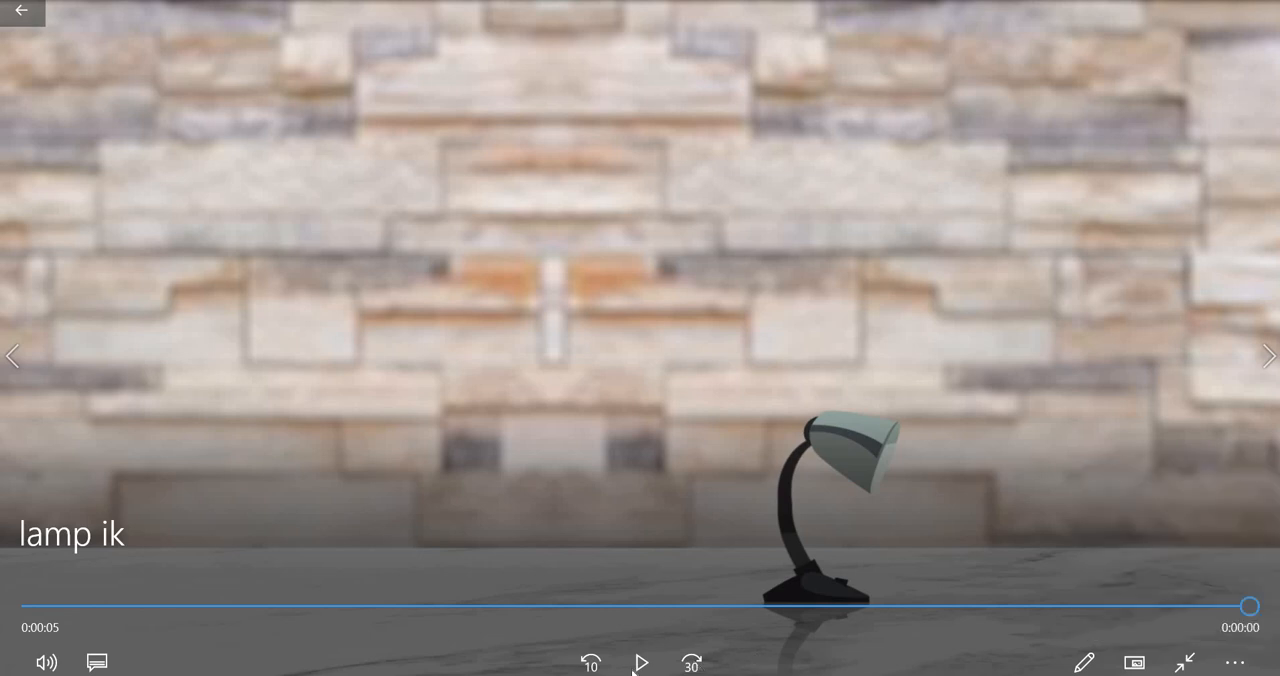
Step: Play the lamp ik video to review the lamp animation, and minimize the player
left_click(641, 662)
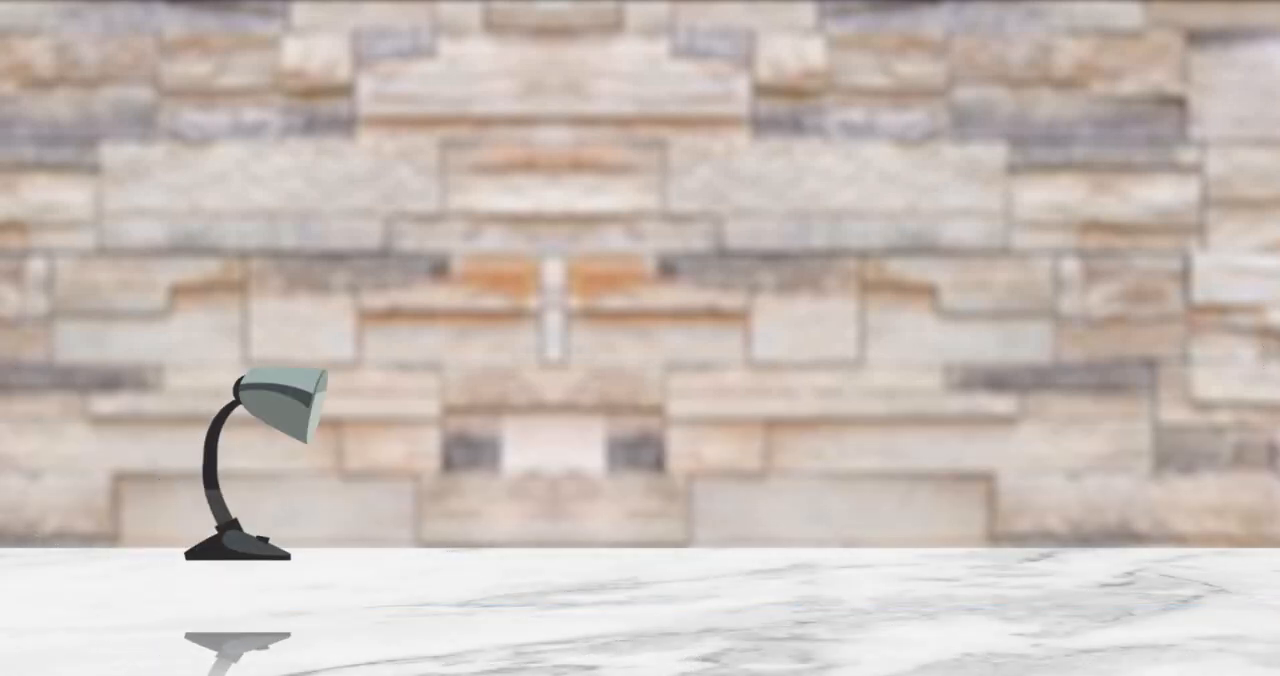
mouse_move(1218, 192)
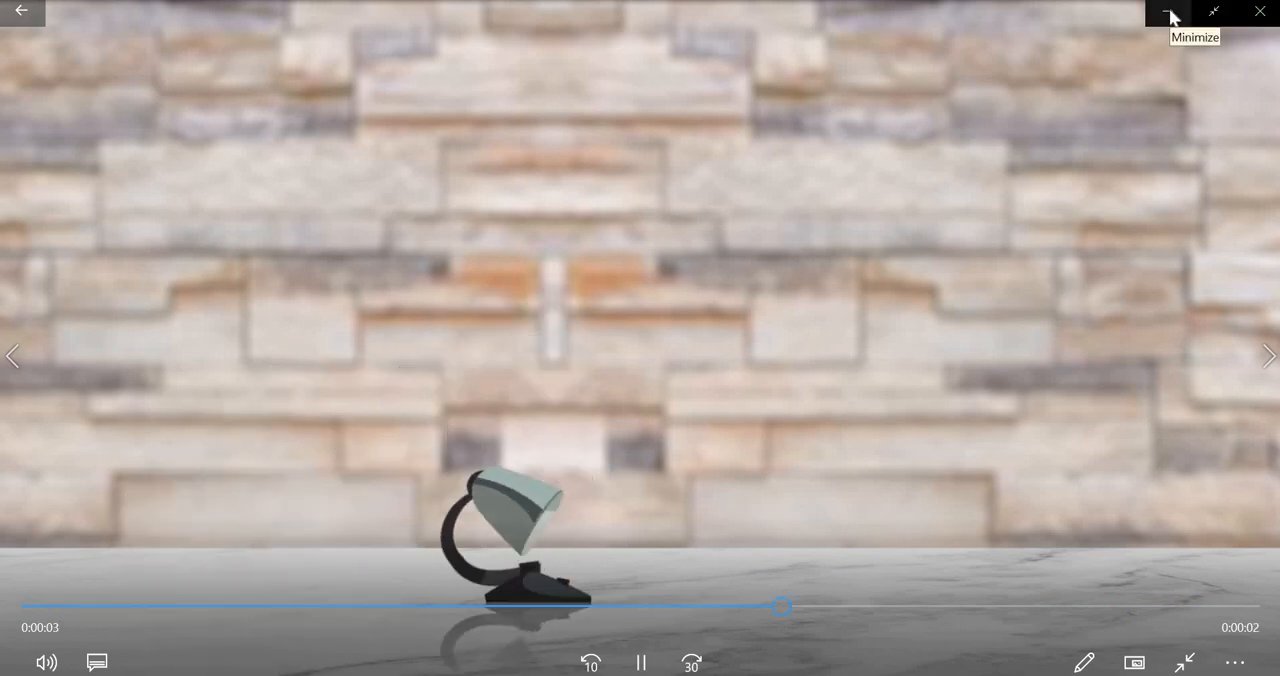
left_click(1171, 17)
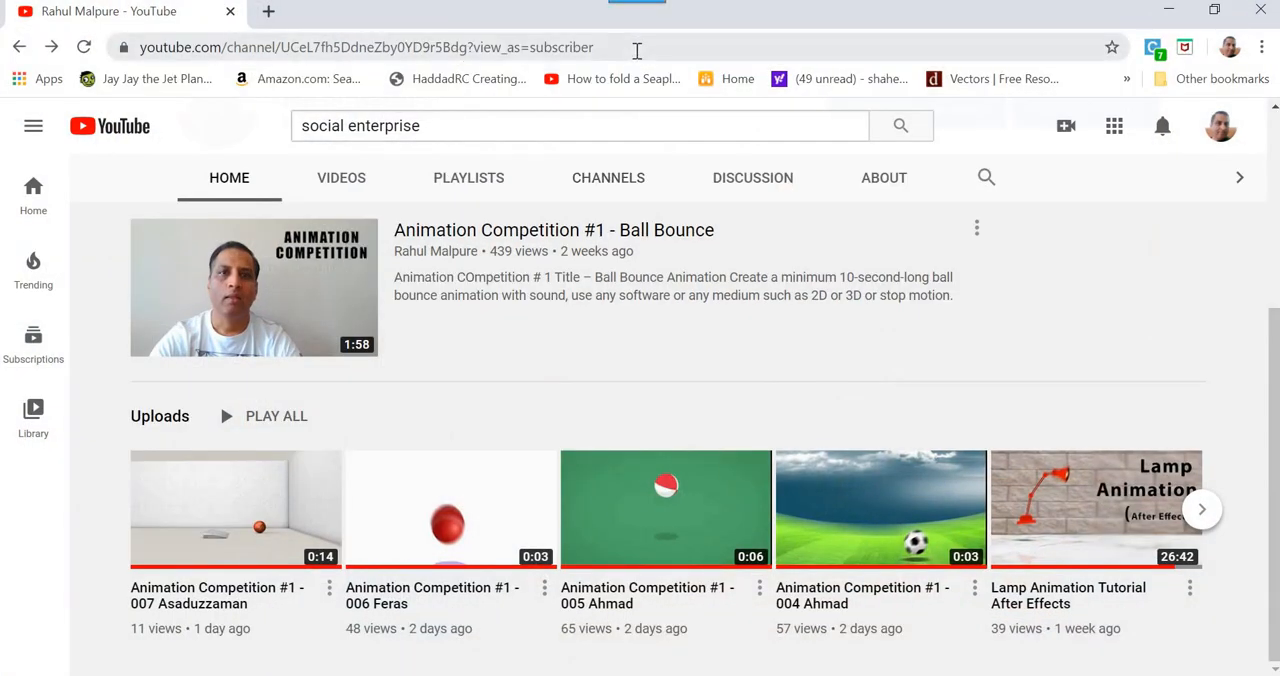
Step: Switch to the web browser and search Google for "wall texture", showing the image results
left_click(636, 50)
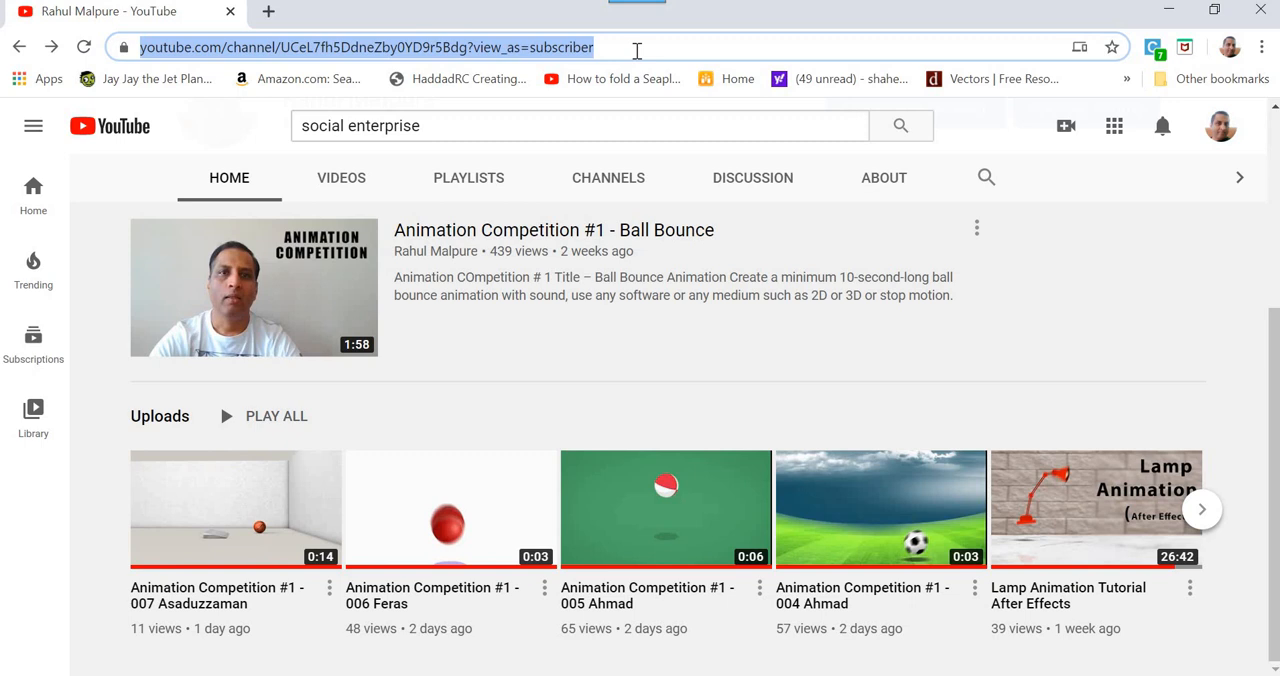
type("wall")
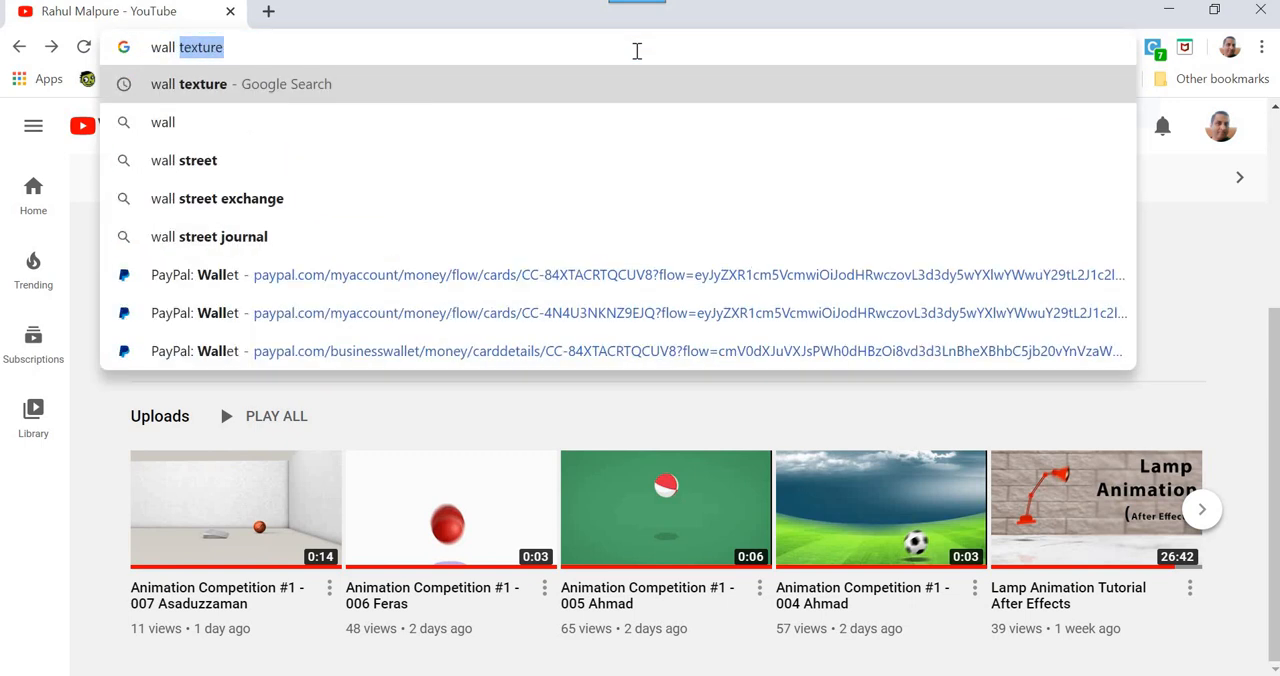
key("Return")
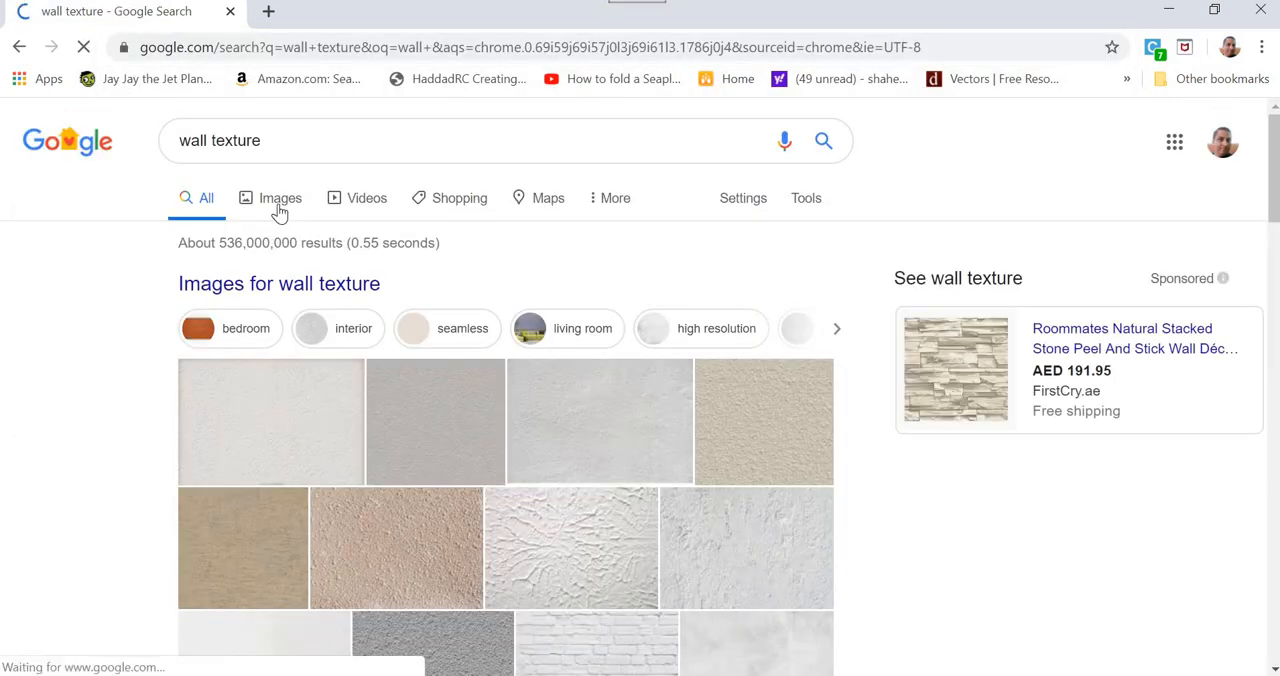
left_click(280, 205)
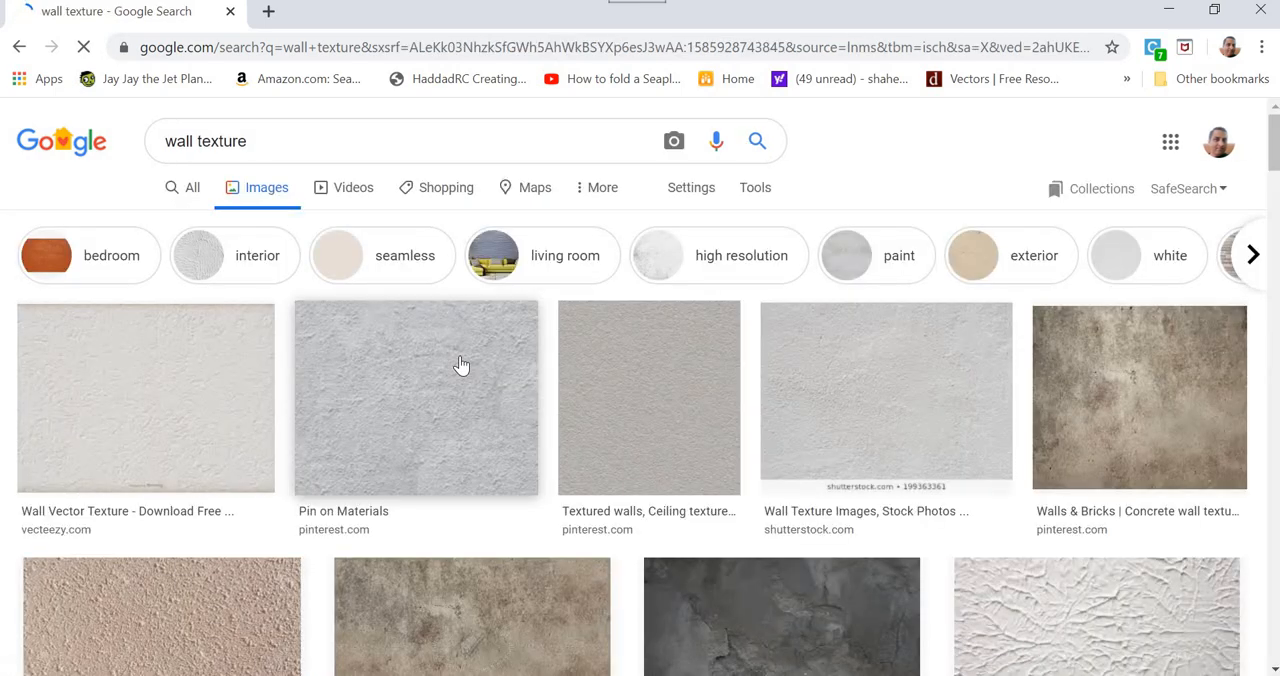
Step: Save the light stone wall texture from europosters.de into the lamp folder as "wall small"
scroll(461, 365, "down", 3)
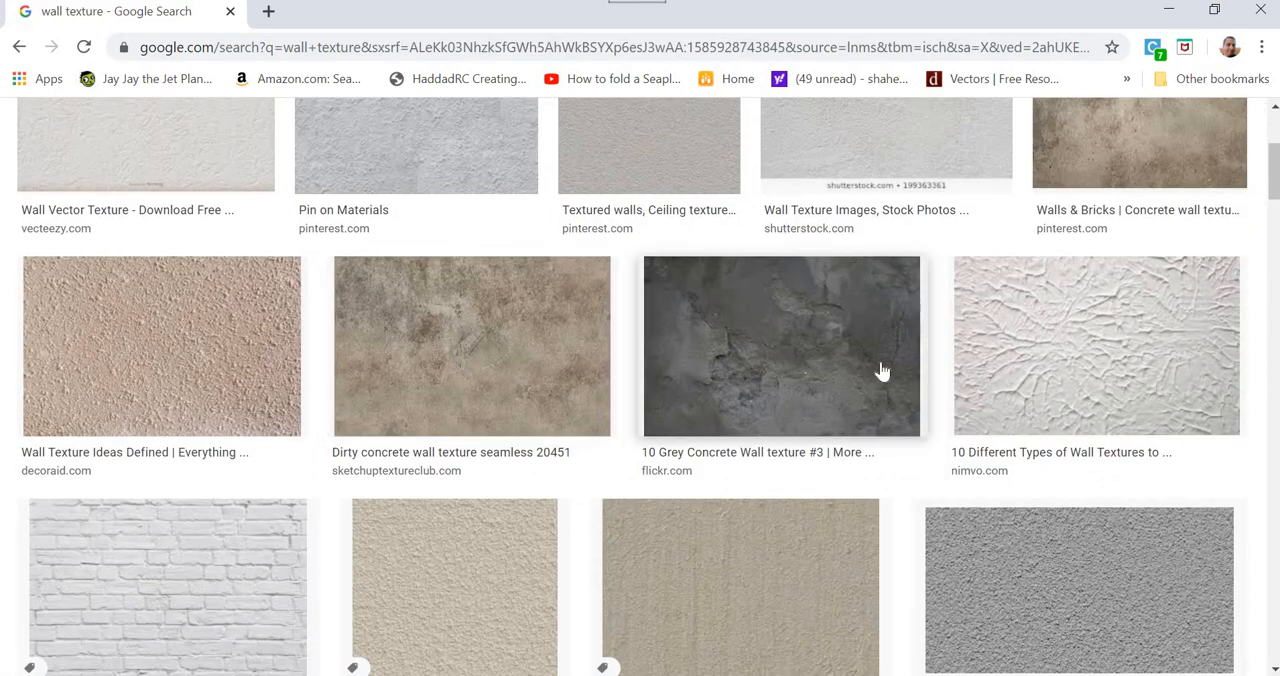
scroll(882, 370, "down", 10)
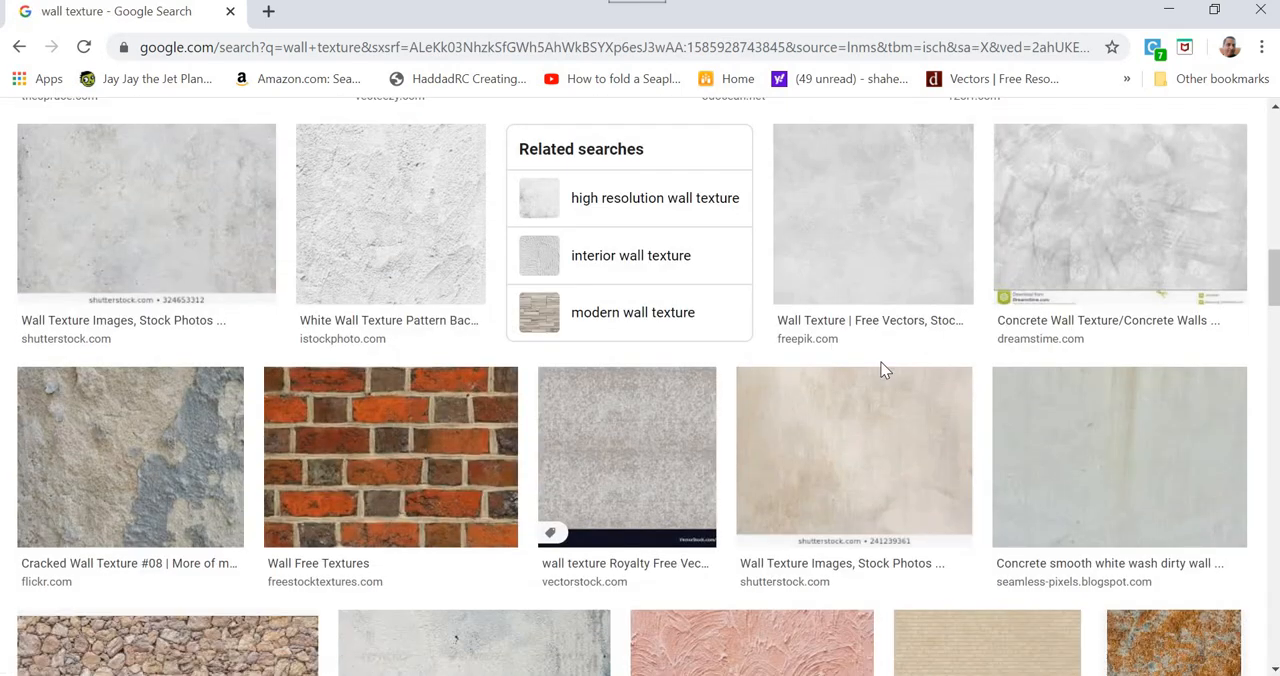
scroll(882, 370, "down", 3)
scroll(882, 370, "down", 3)
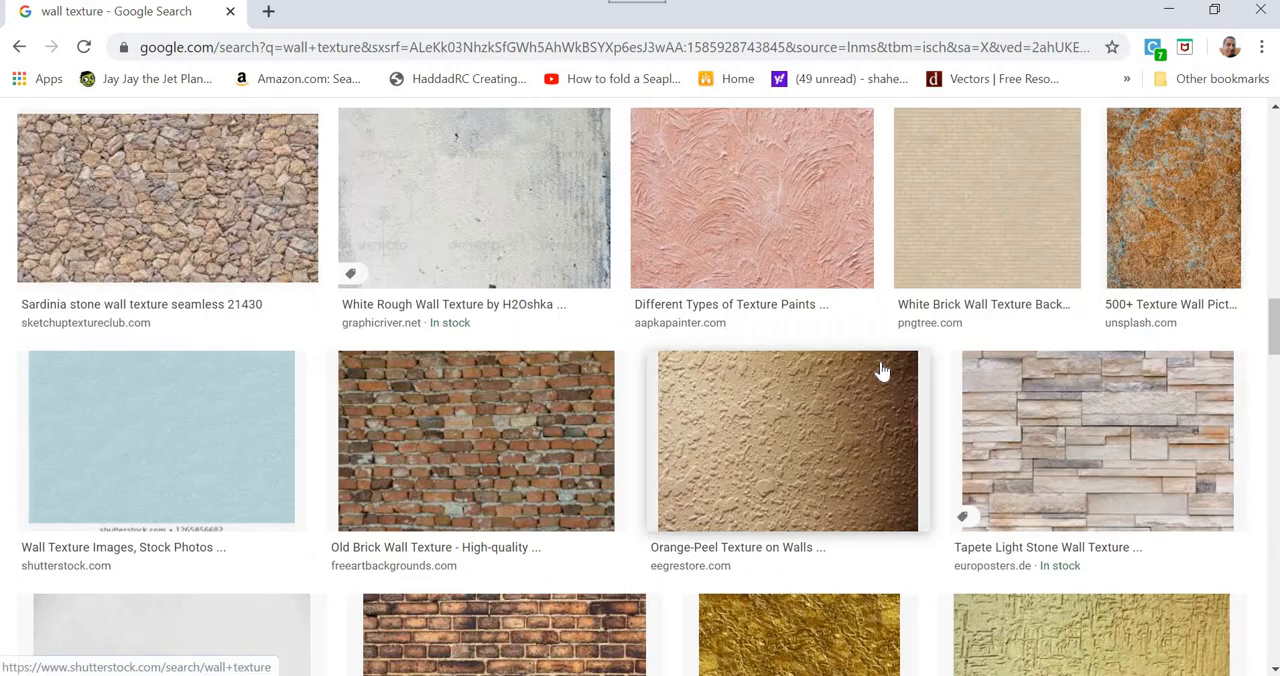
left_click(1104, 435)
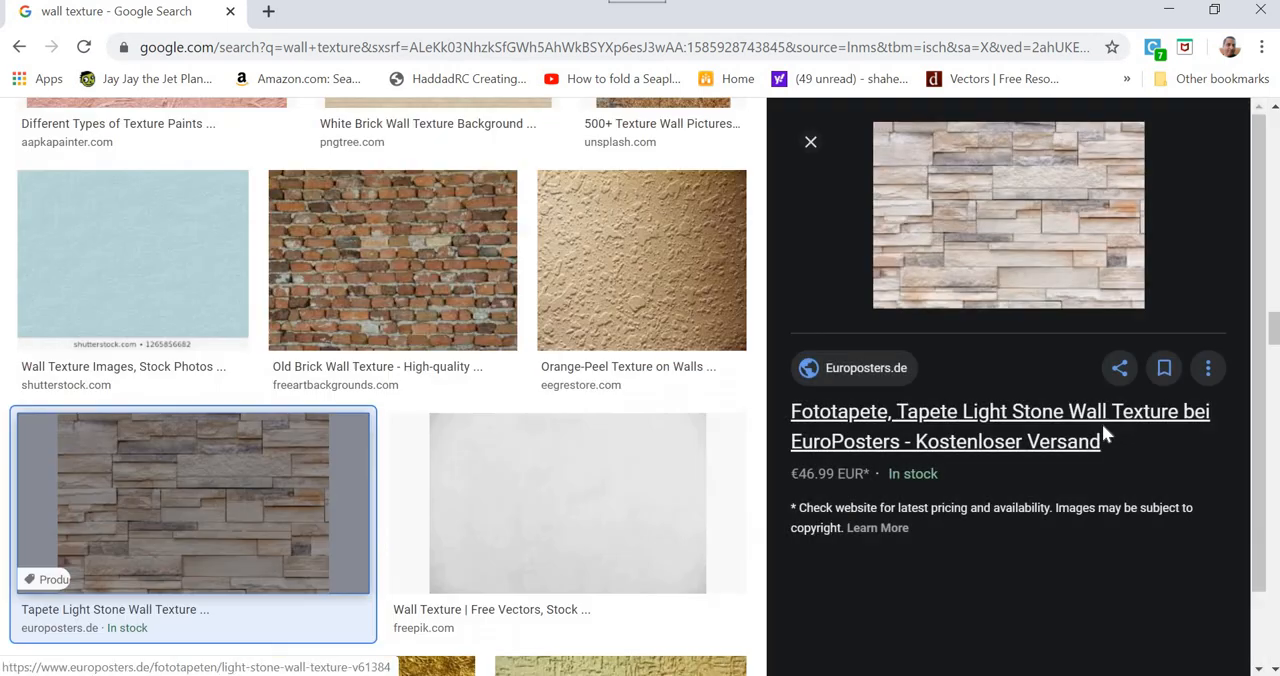
right_click(1088, 259)
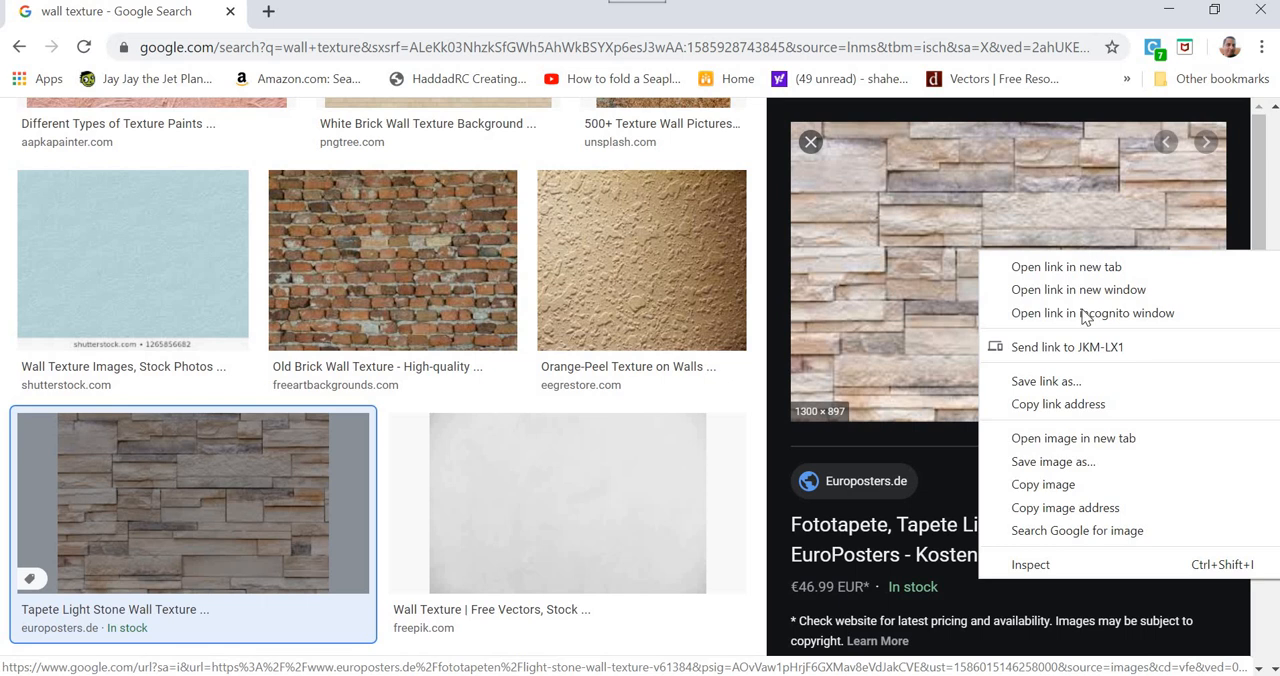
left_click(1078, 462)
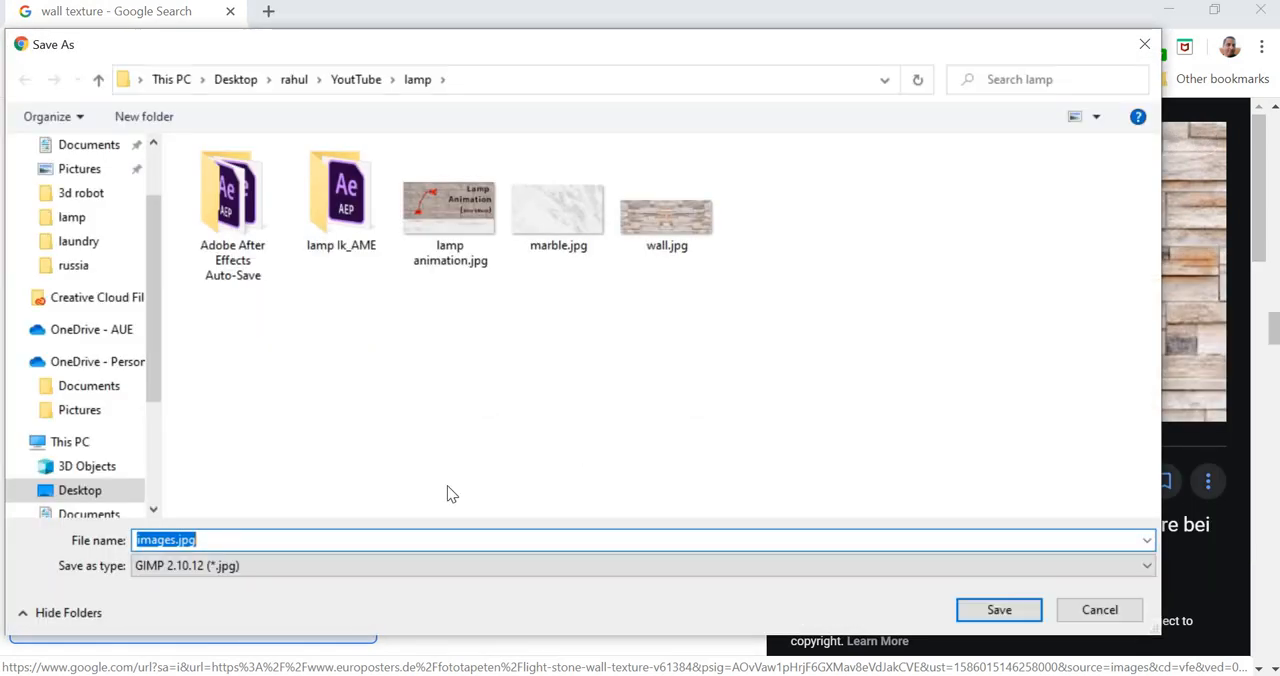
type("wall ")
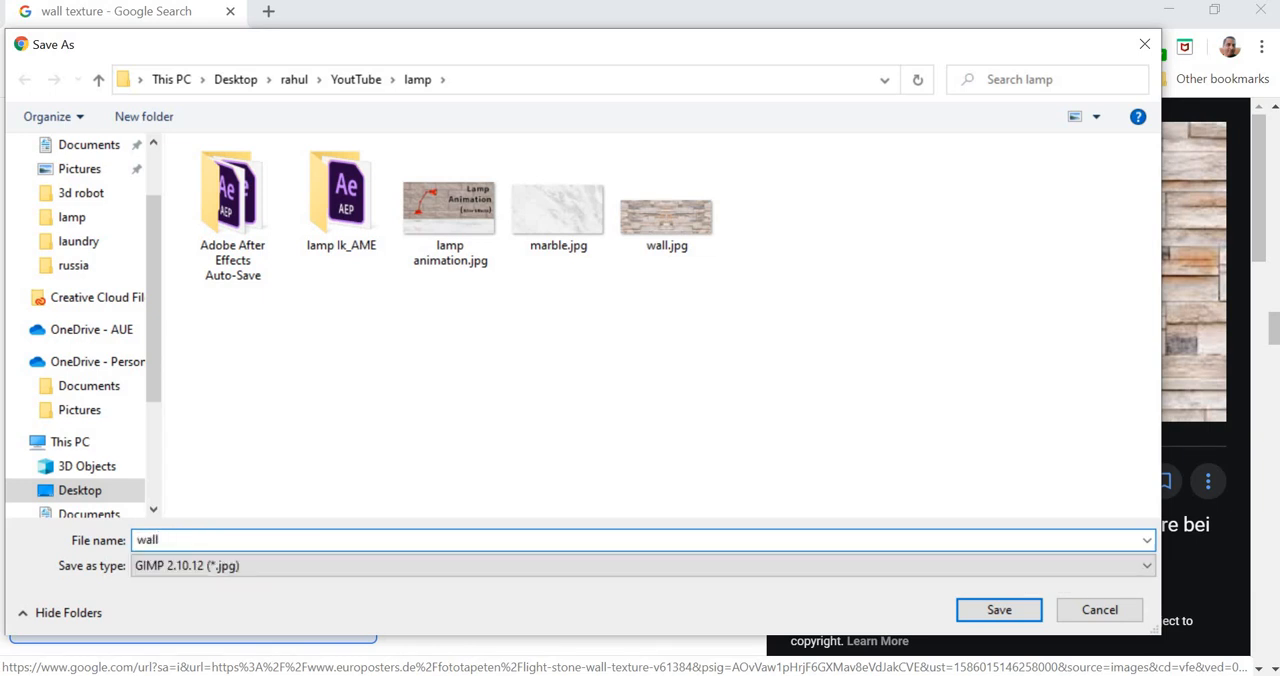
type("small")
key("Return")
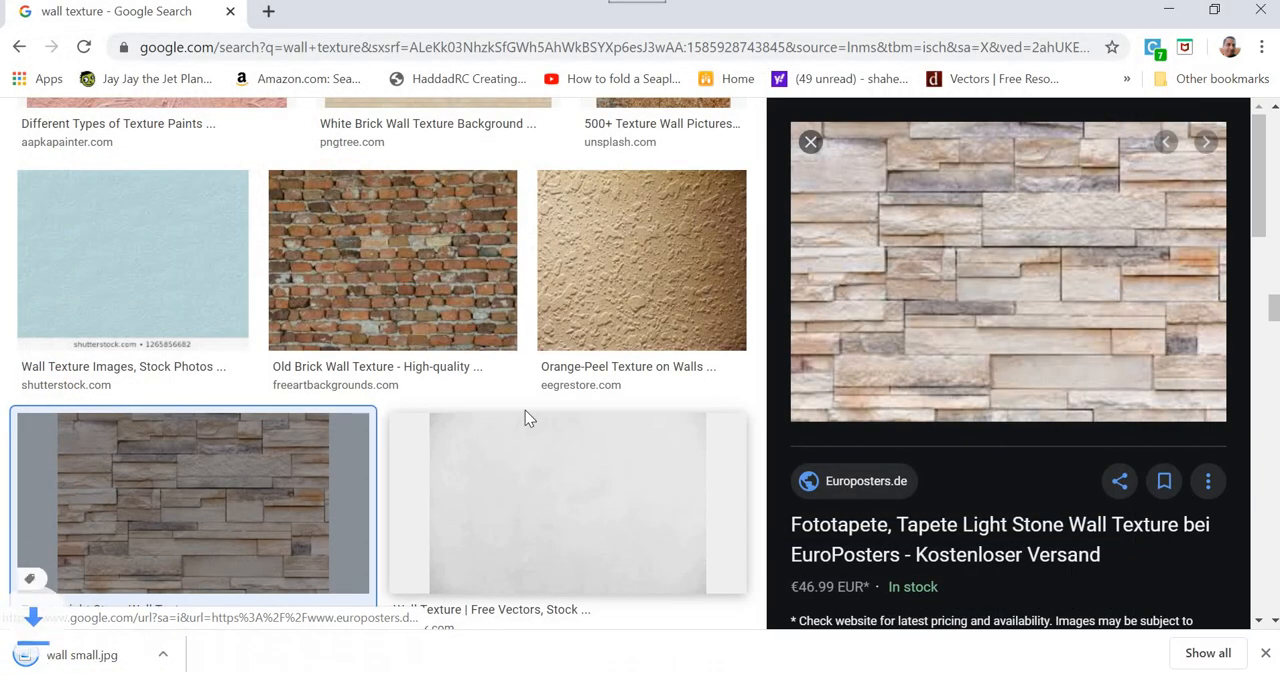
Step: Search the images for "marble texture" and open the preview of the first freepik marble image
scroll(315, 228, "down", 10)
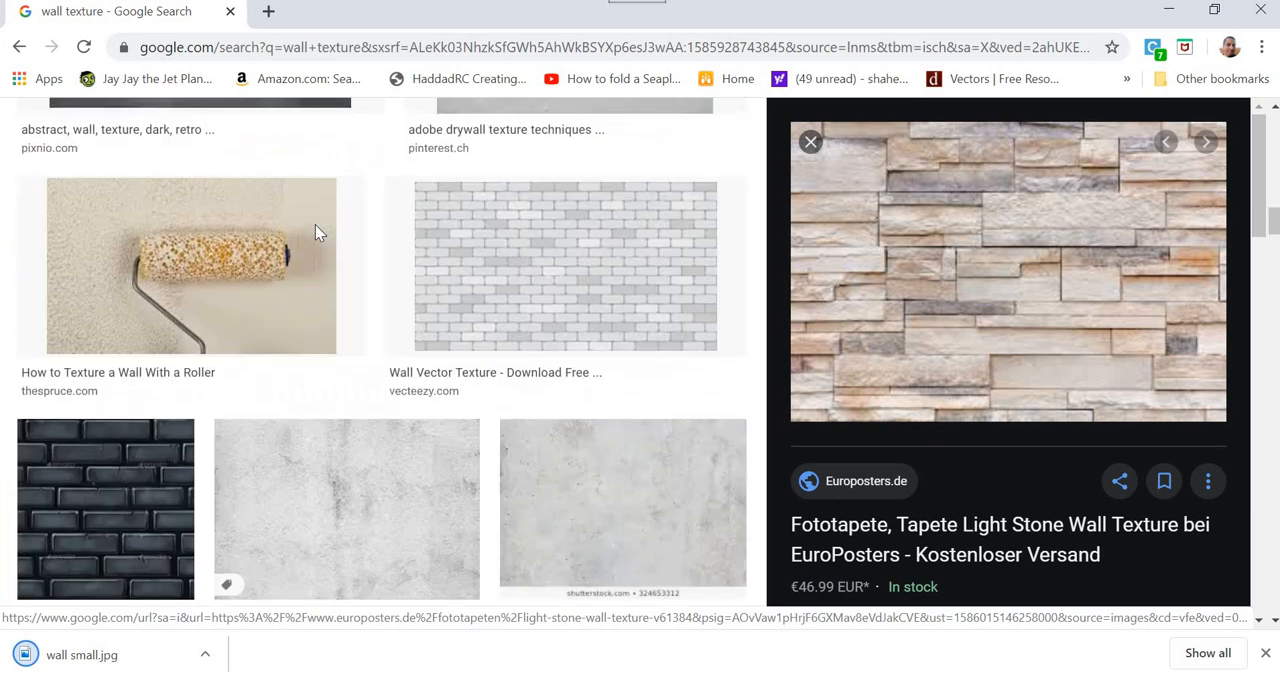
scroll(315, 225, "up", 10)
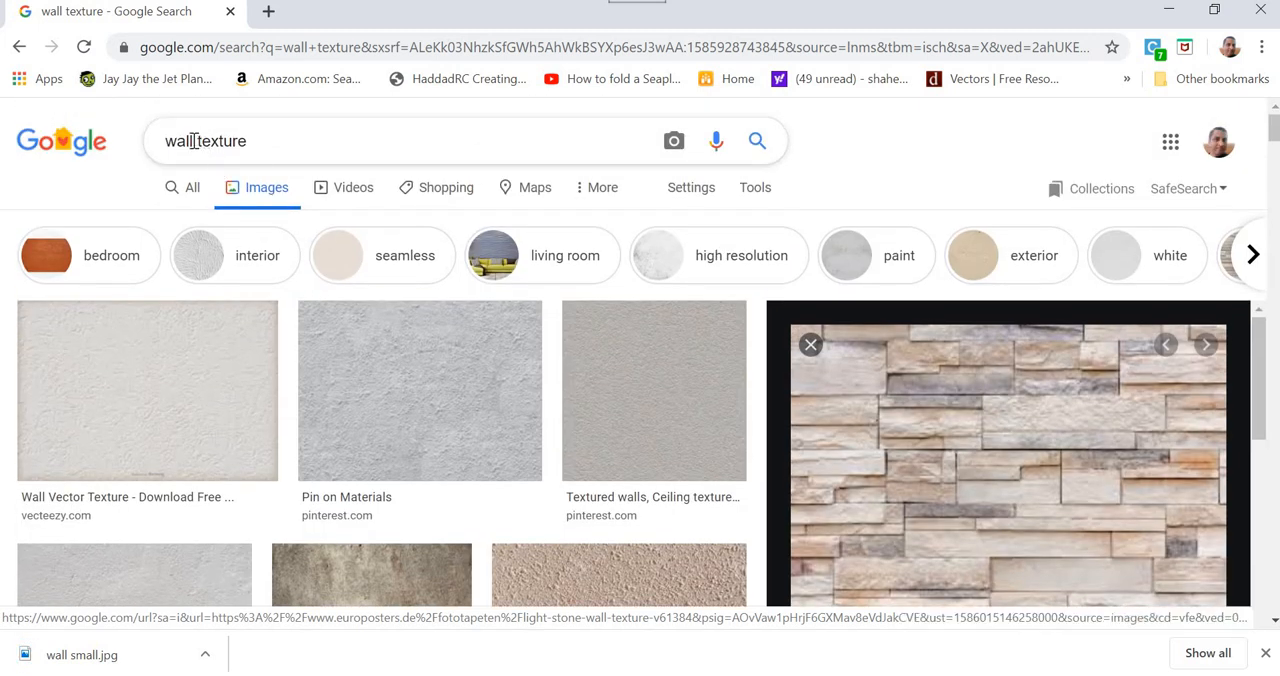
key("BackSpace")
key("BackSpace")
key("BackSpace")
key("BackSpace")
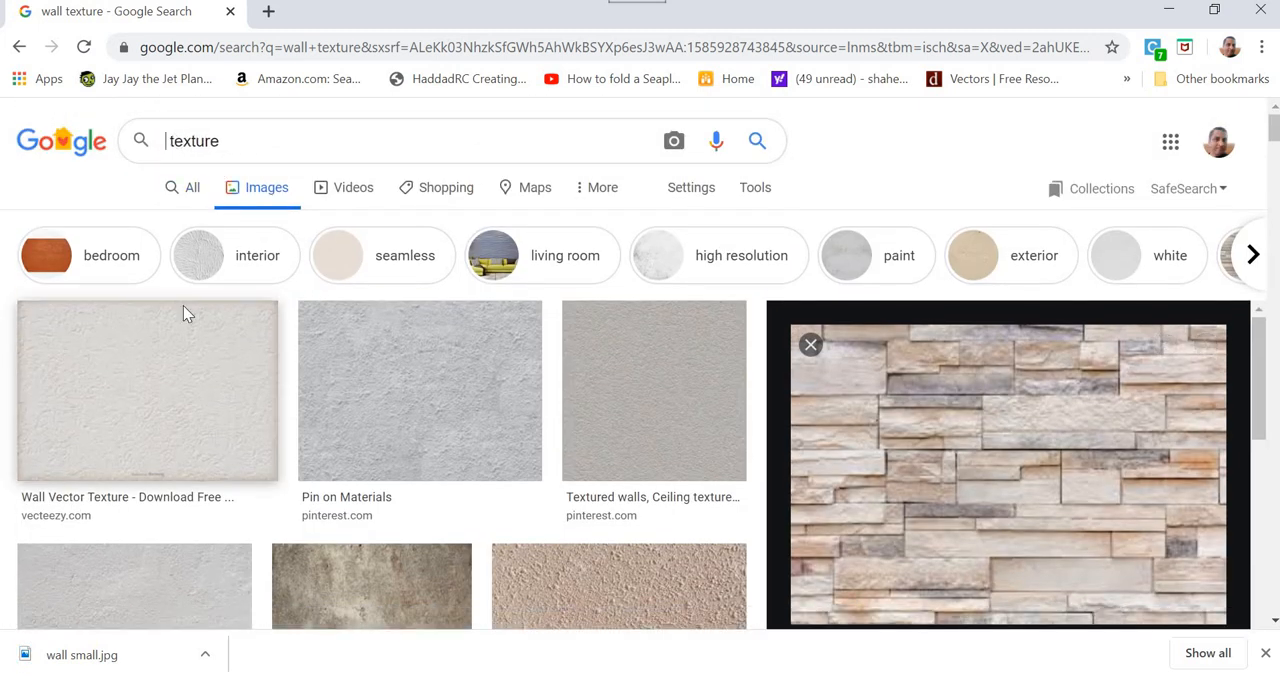
type("marble")
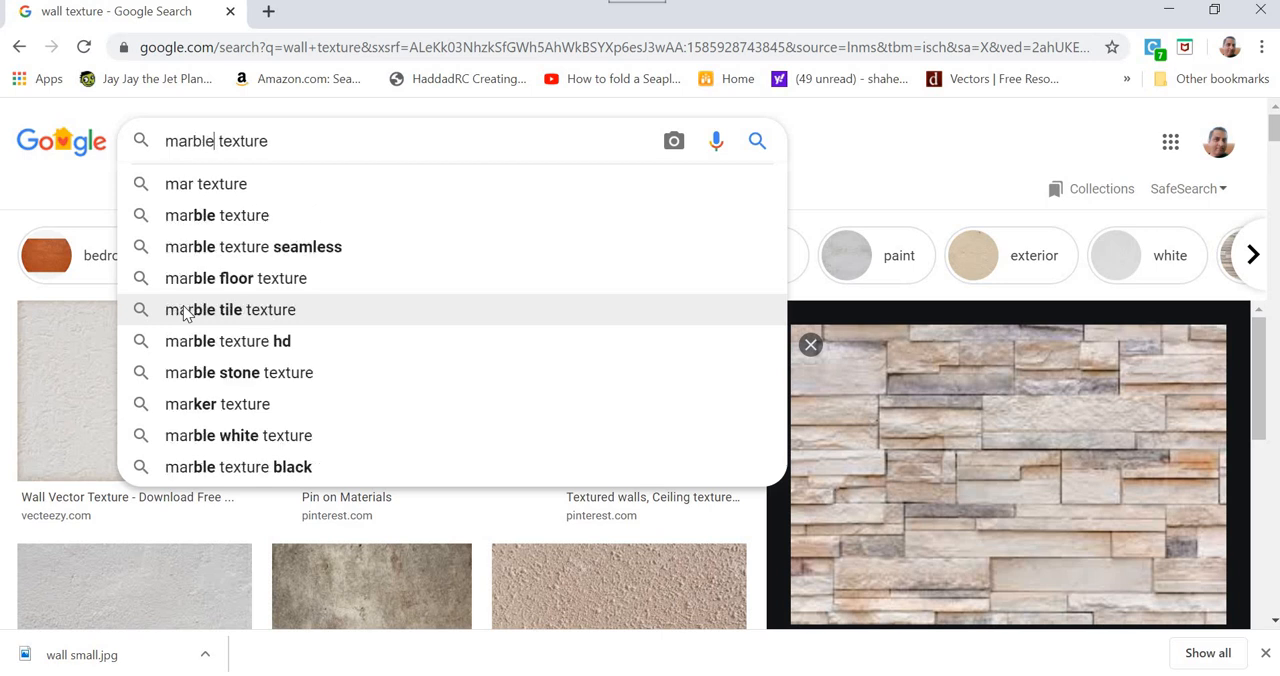
key("Return")
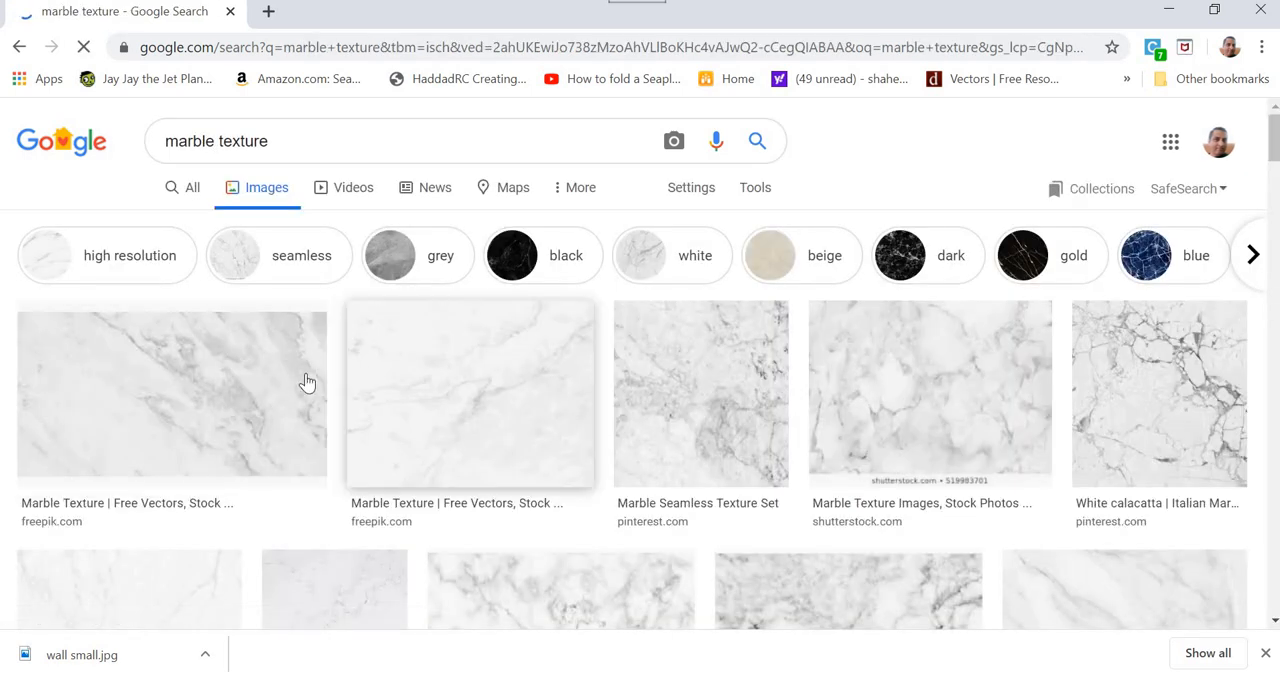
scroll(306, 381, "down", 2)
scroll(271, 381, "up", 2)
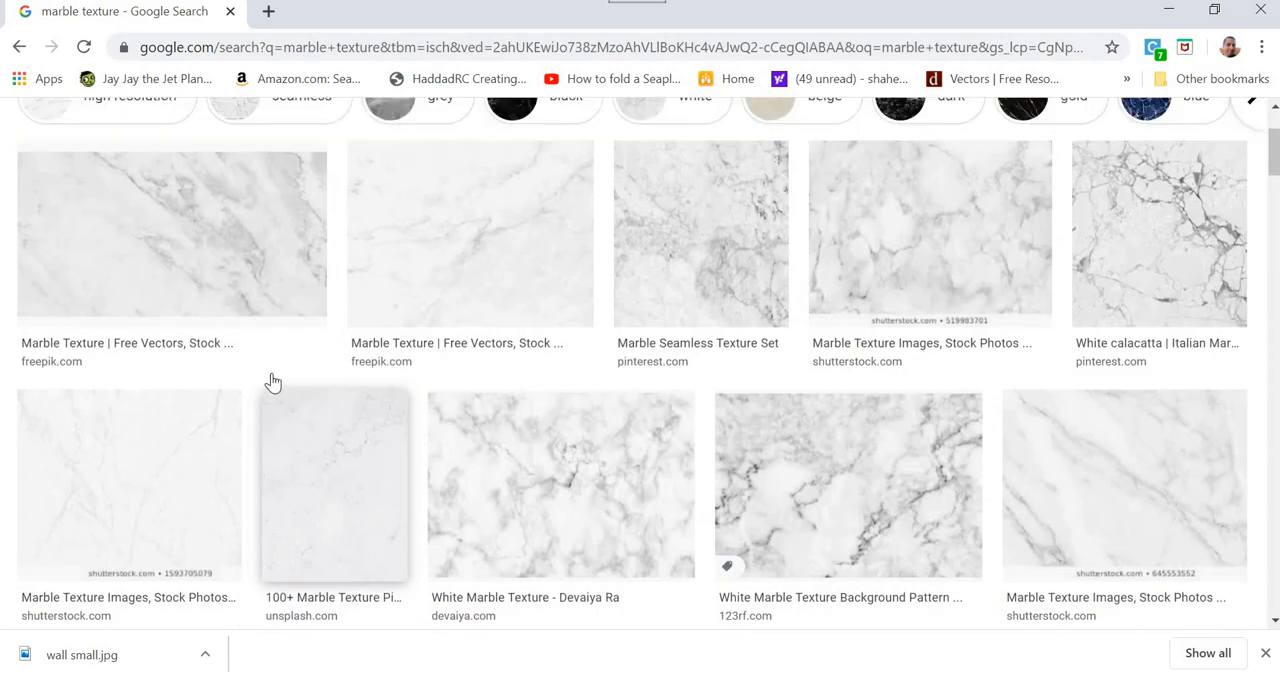
left_click(186, 337)
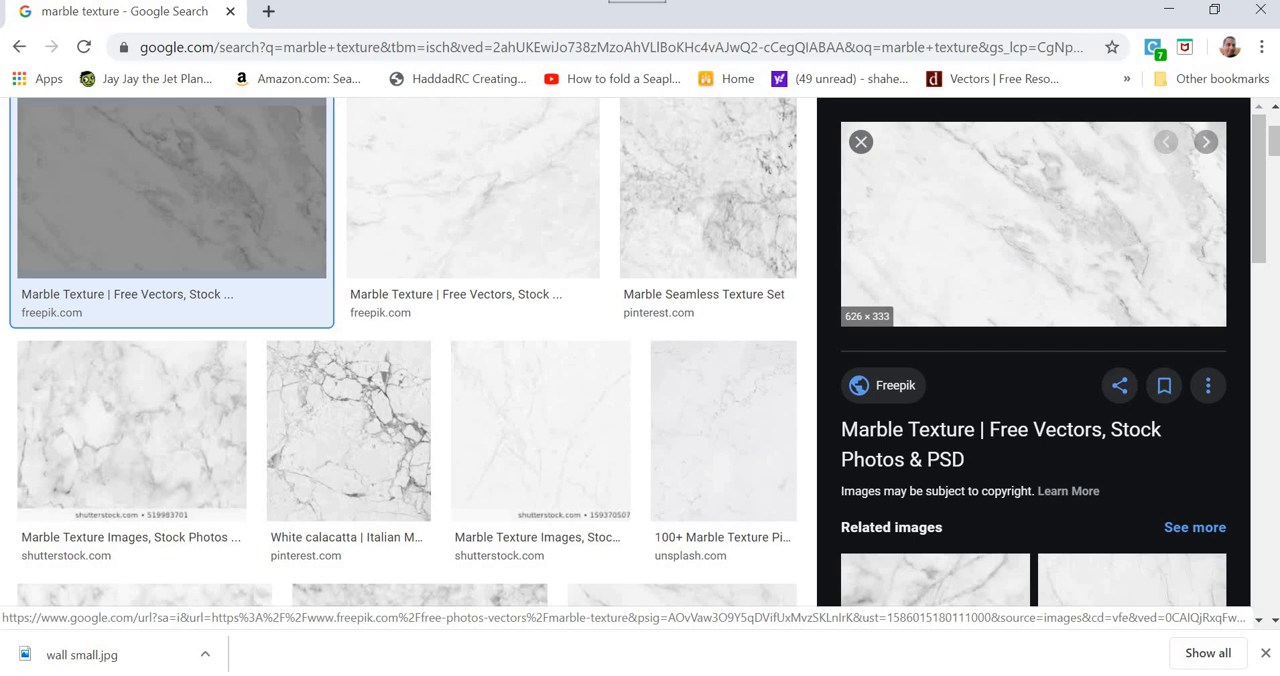
Step: Switch to After Effects and import wall small.jpg and marble.jpg from the lamp folder into the project
key("alt+Tab")
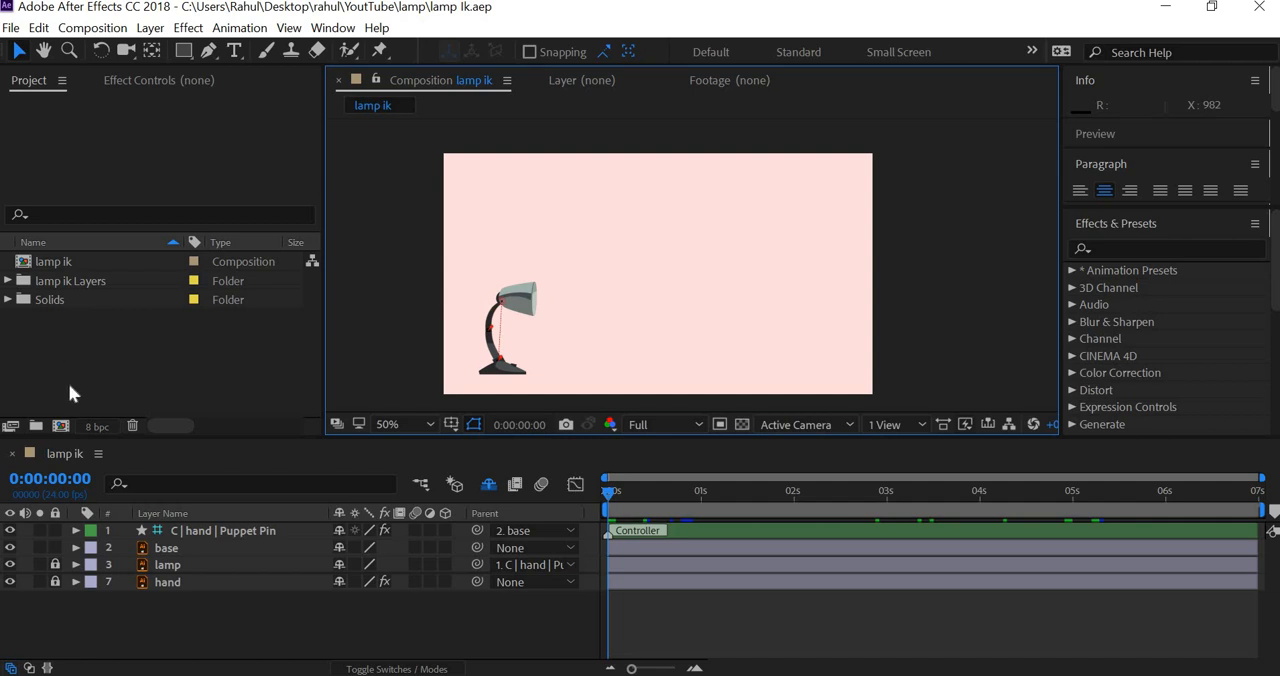
right_click(52, 350)
mouse_move(200, 441)
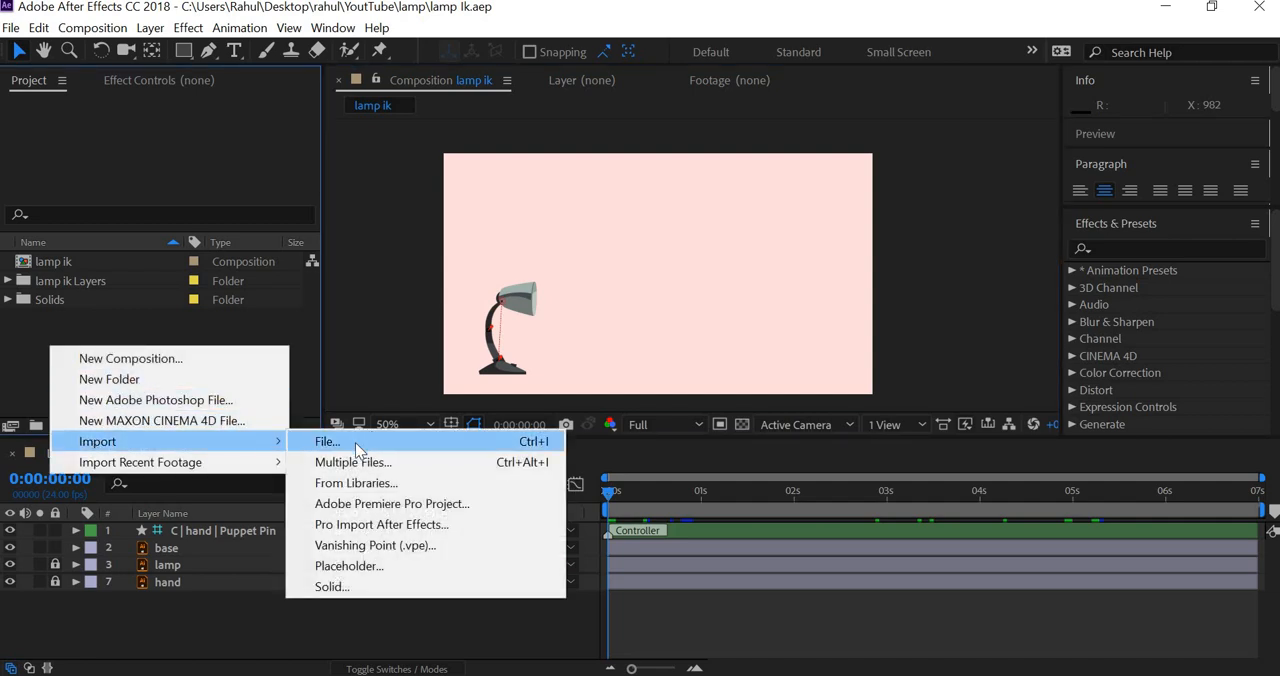
left_click(355, 442)
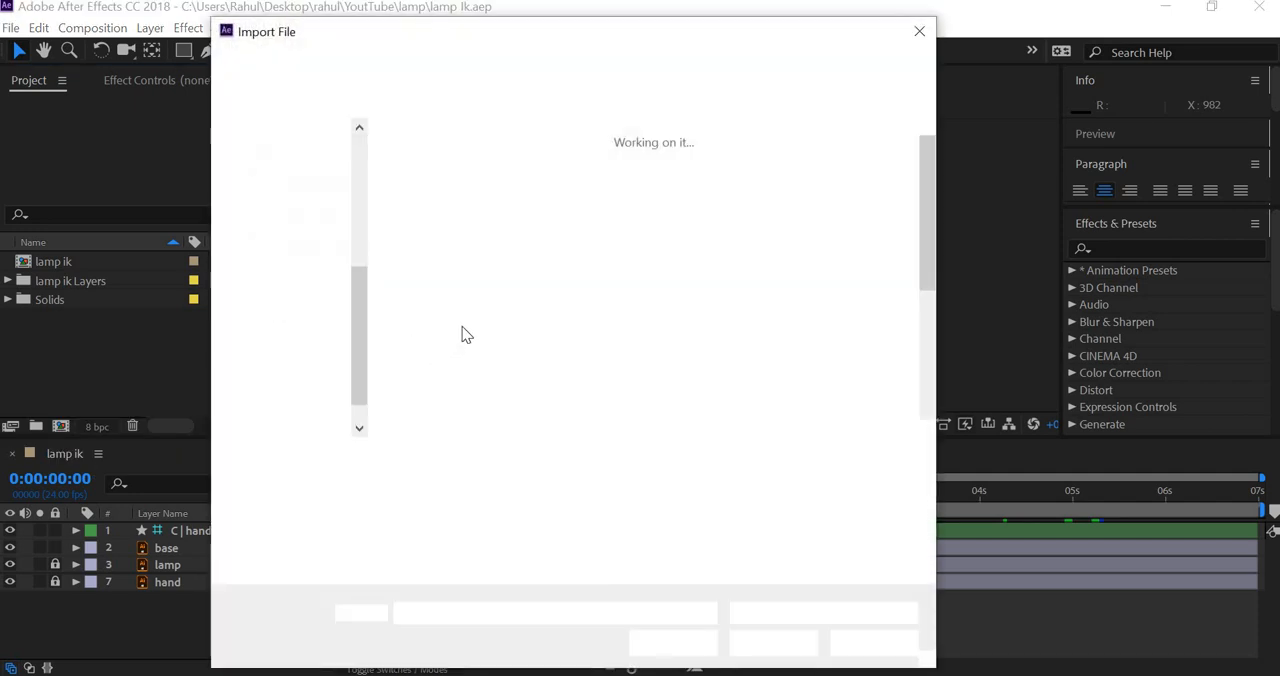
scroll(695, 370, "down", 2)
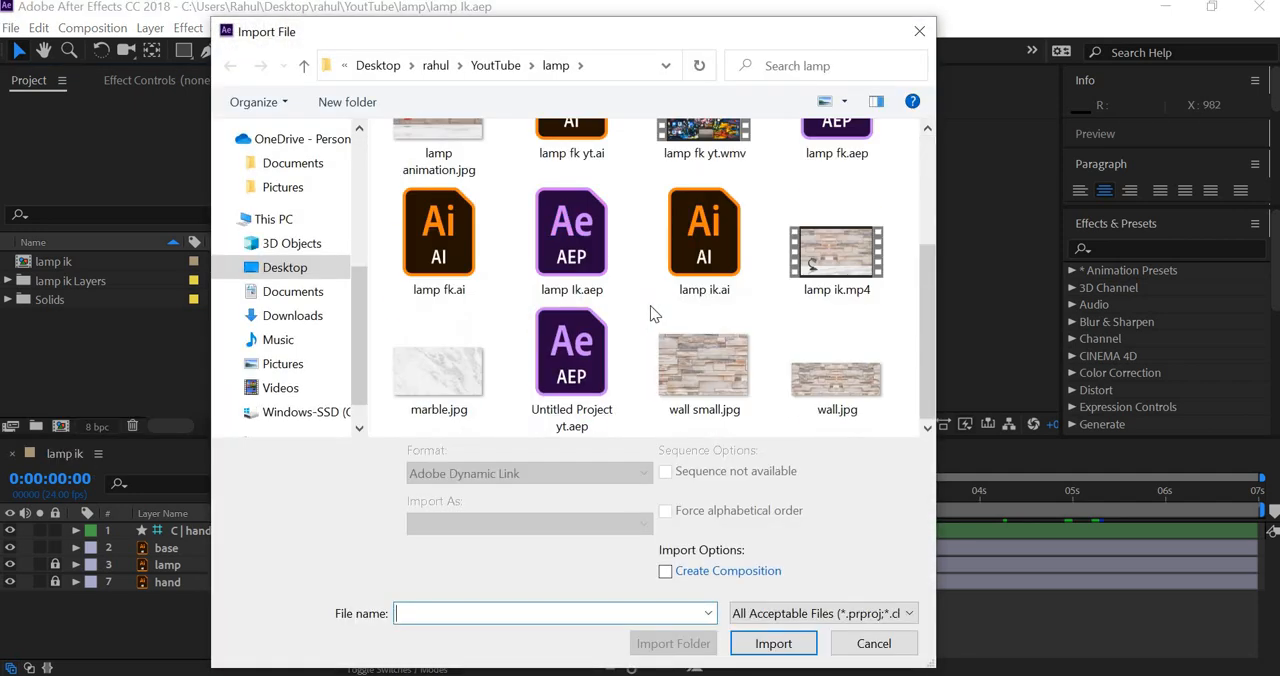
left_click(689, 370)
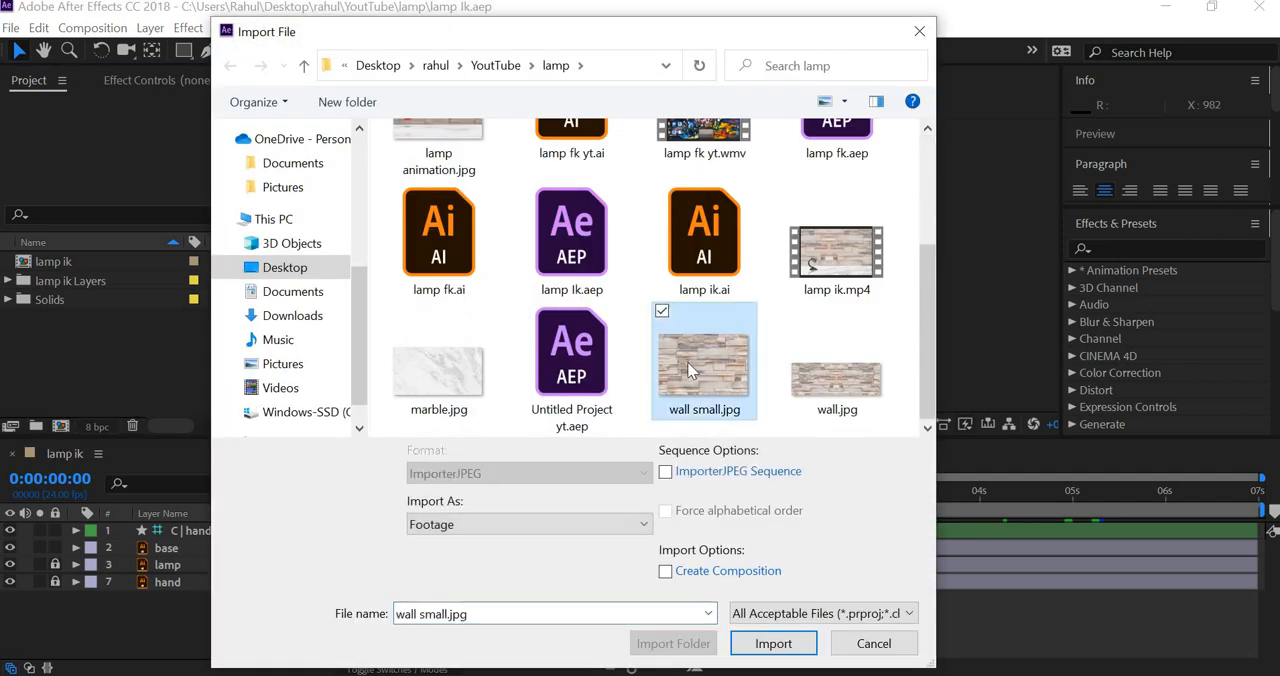
left_click(438, 370, "ctrl")
left_click(782, 637)
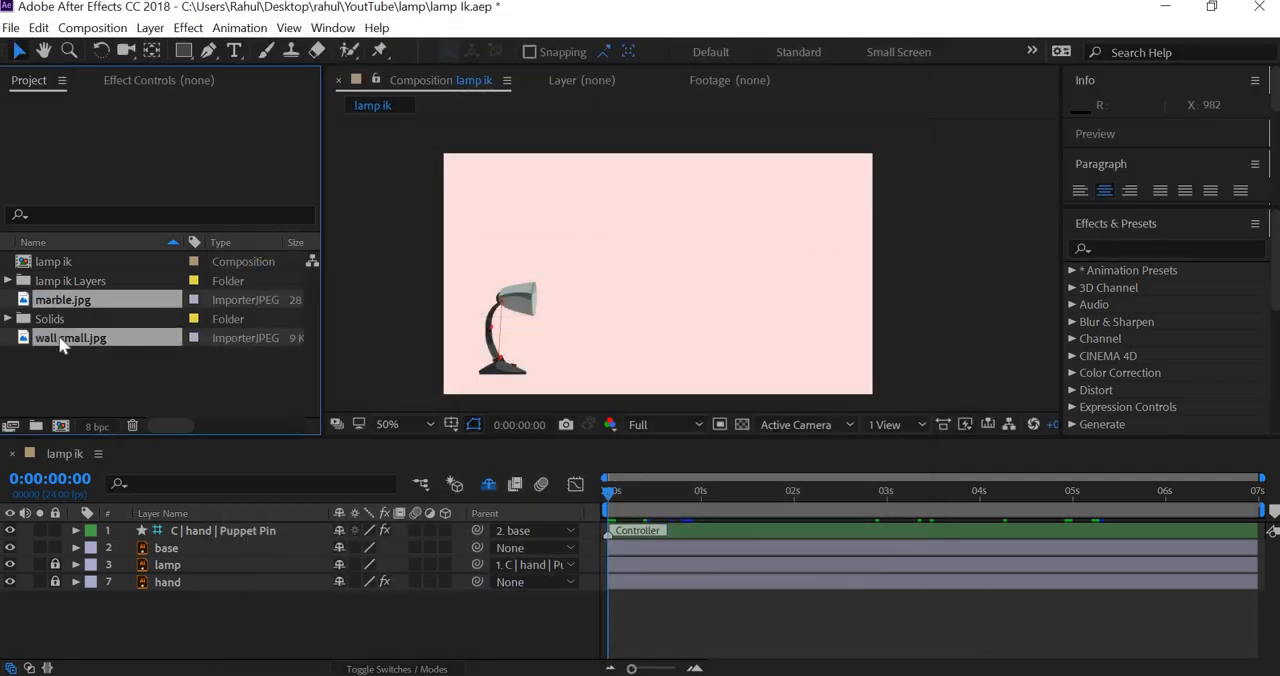
Step: Add both imported images to the lamp ik composition beneath the hand layer
left_click_drag(106, 647, 106, 655)
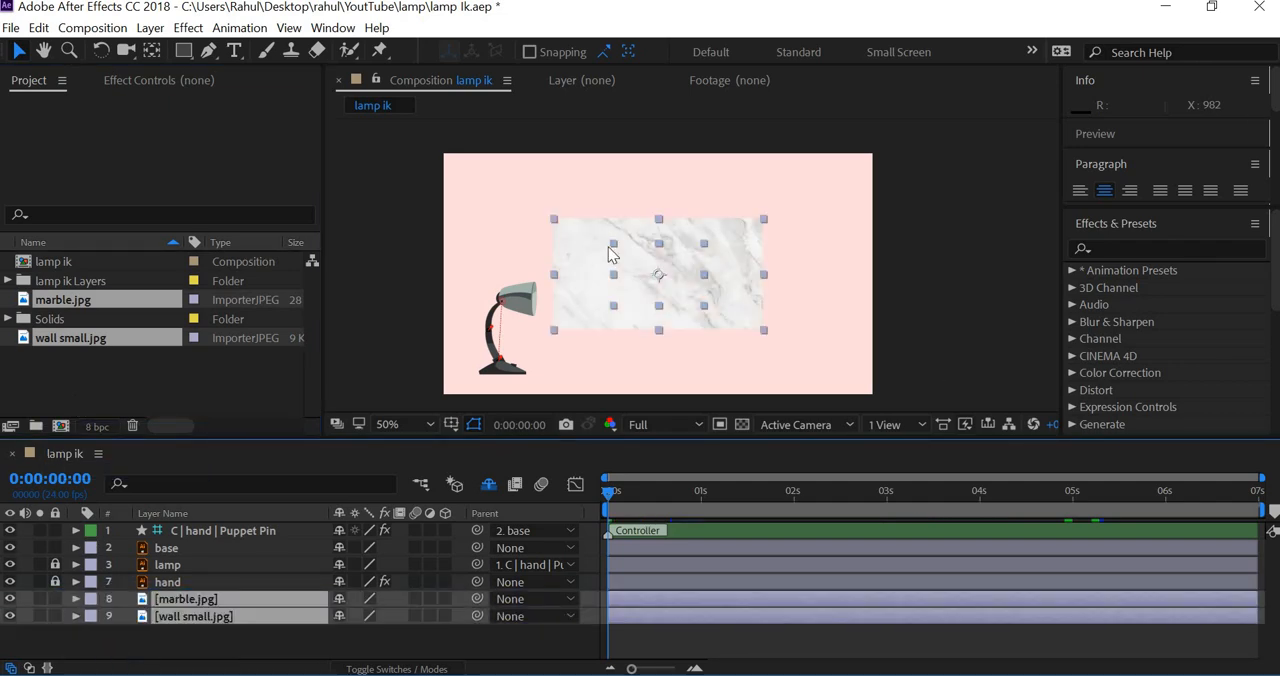
left_click(923, 308)
Step: Scale the marble.jpg layer to 232% so it covers the whole composition frame
left_click(190, 599)
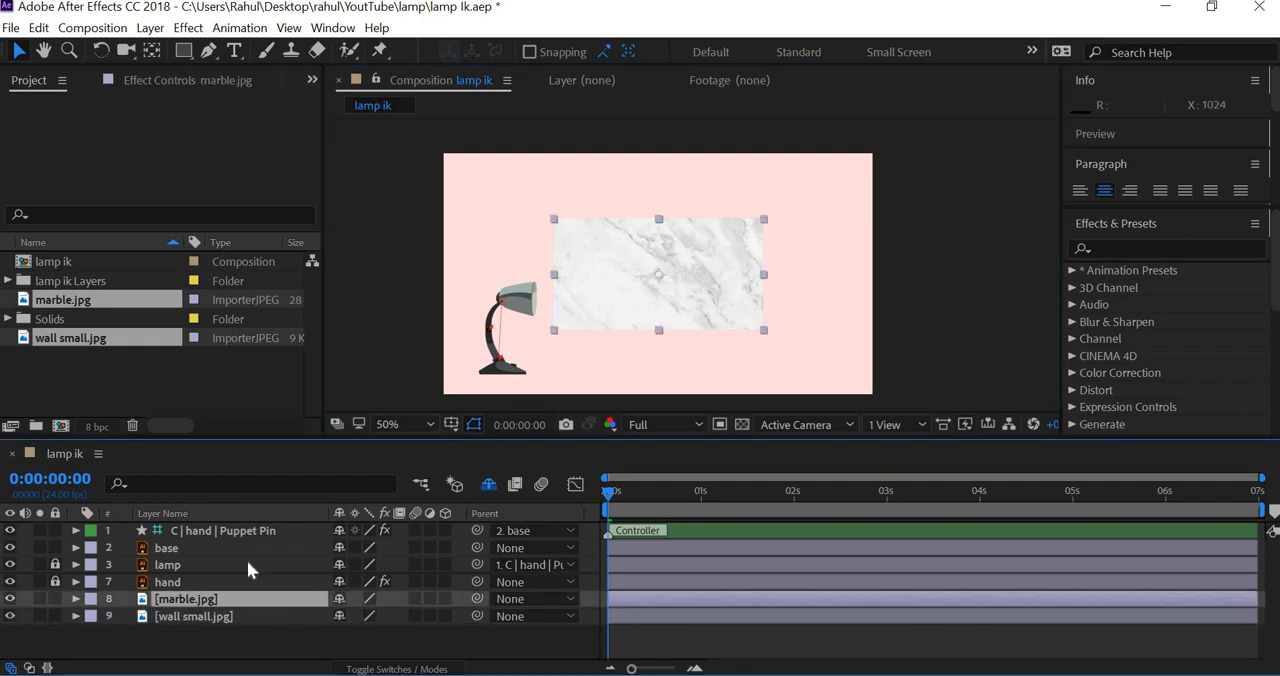
left_click(10, 599)
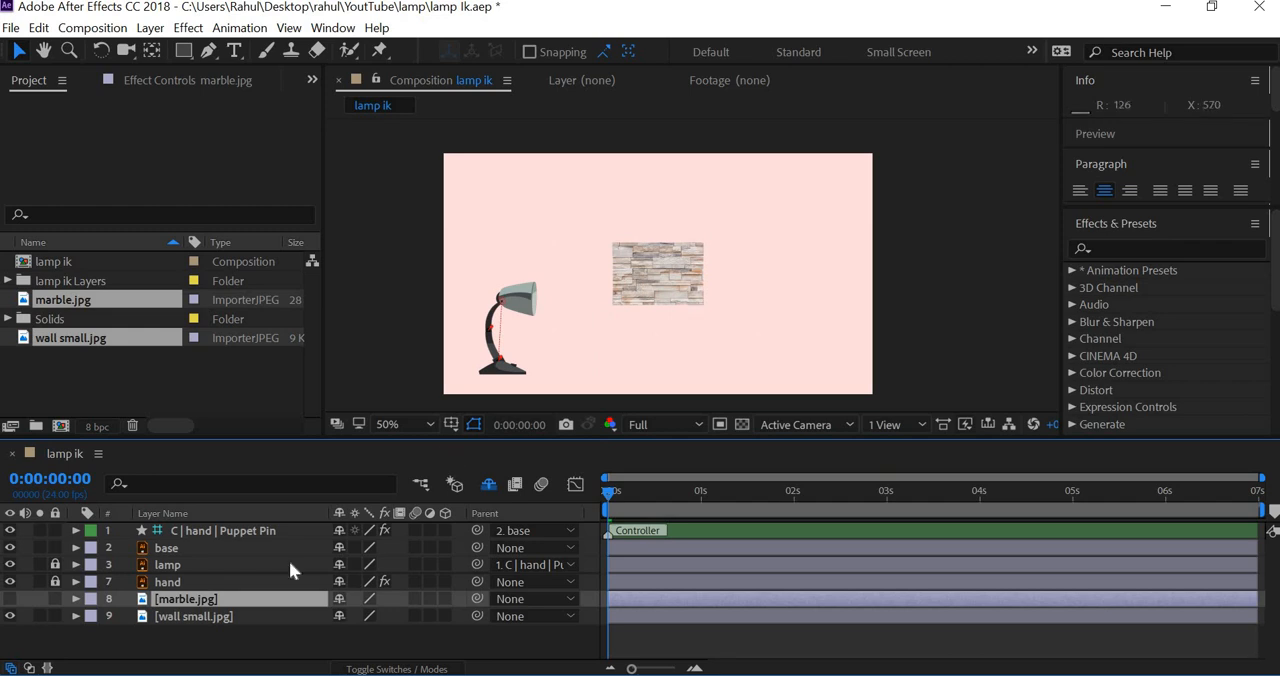
key("ctrl+z")
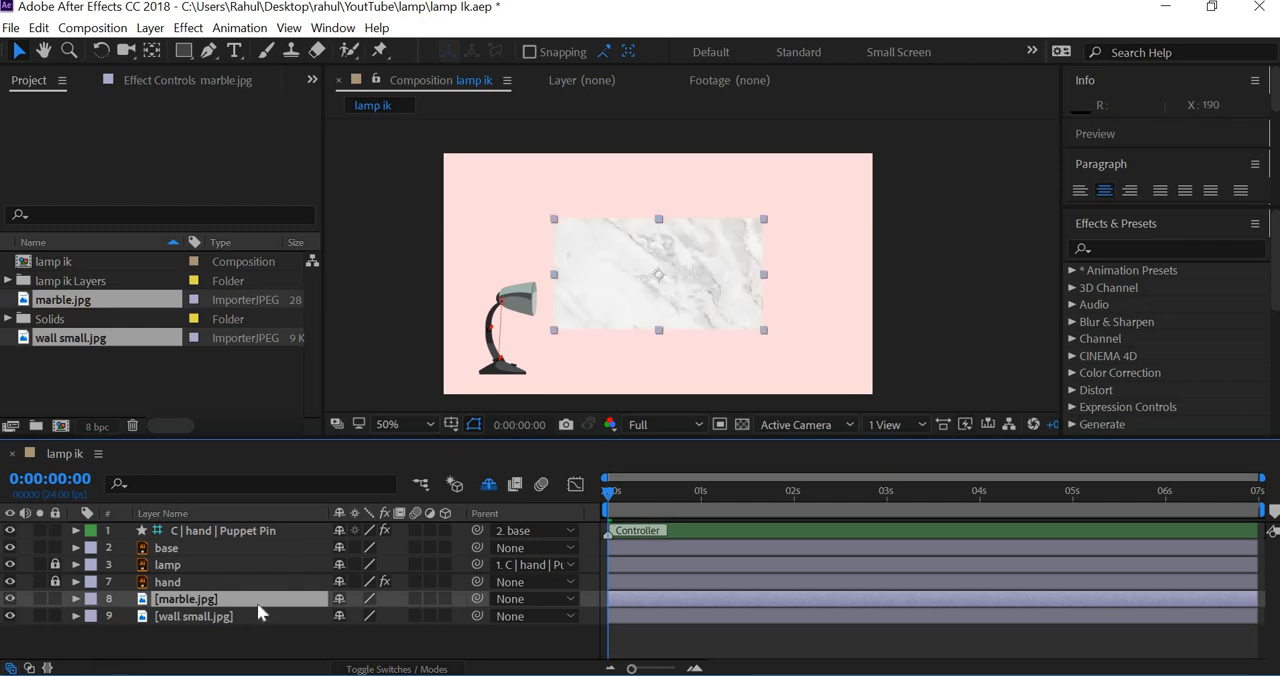
key("s")
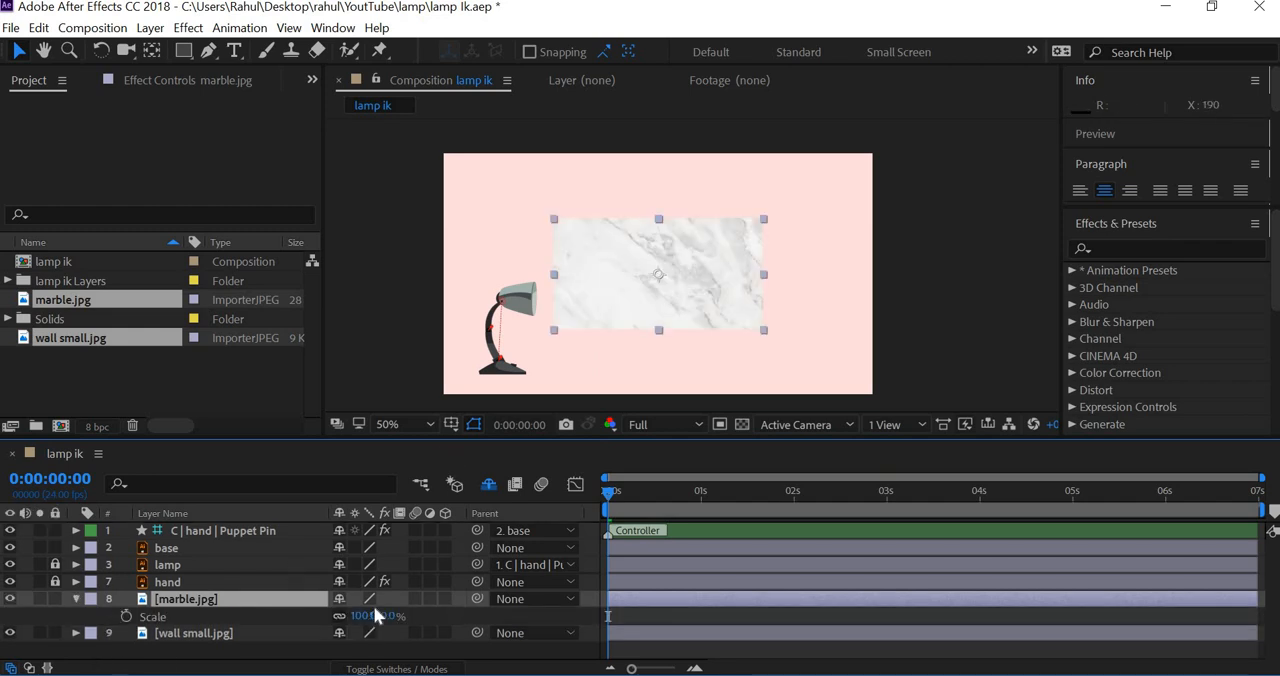
left_click_drag(397, 615, 530, 615)
left_click(380, 618)
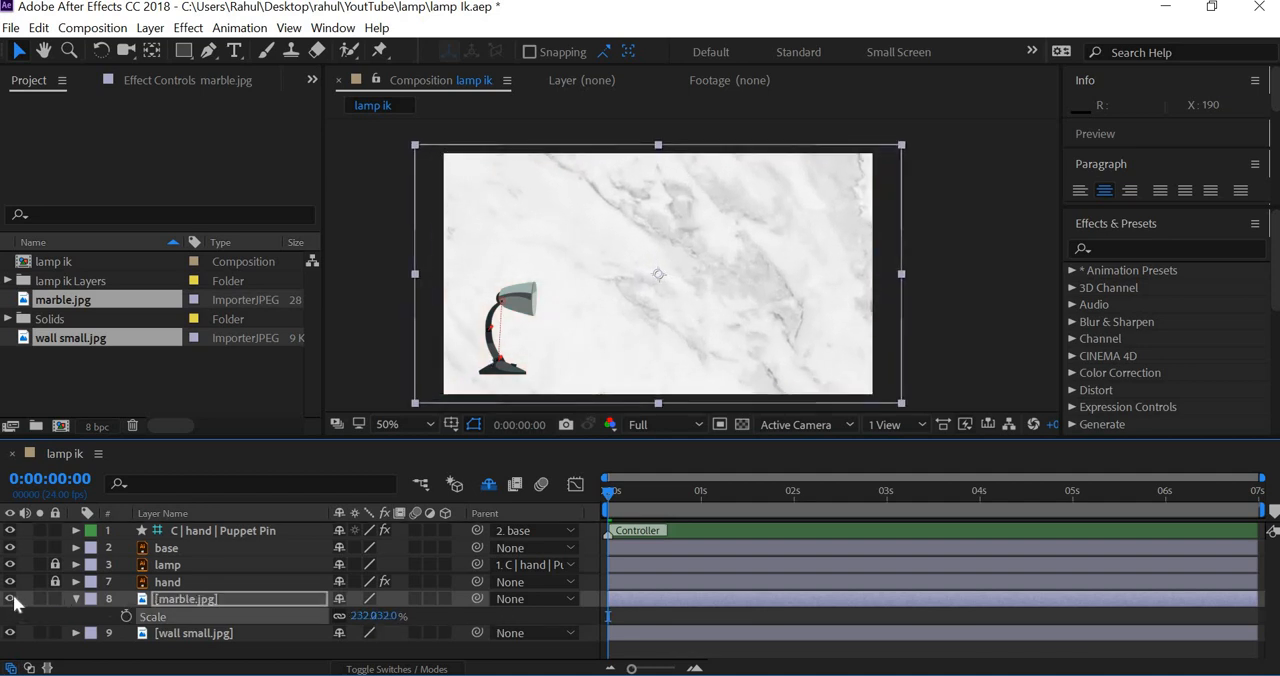
Step: With the marble.jpg layer hidden, scale the wall small.jpg layer to 497% so it covers the whole composition frame
left_click(193, 633)
key("s")
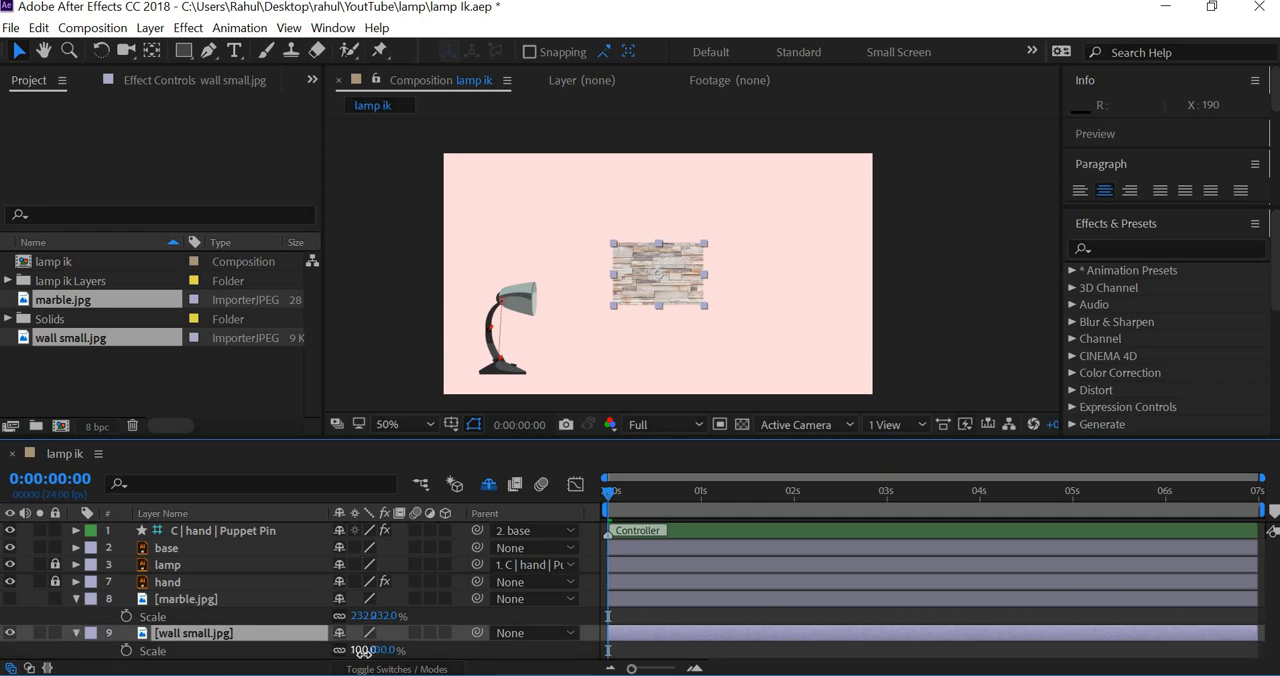
left_click_drag(520, 660, 1001, 474)
key("space")
left_click_drag(985, 343, 987, 295)
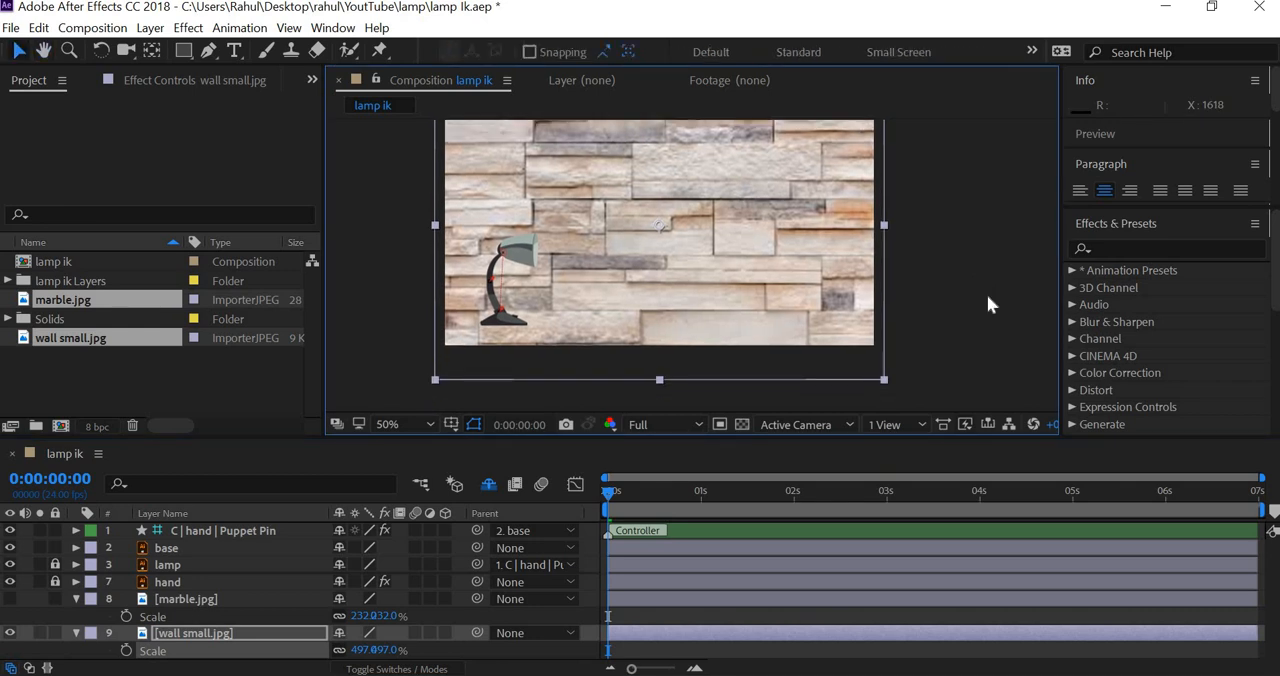
key("comma")
key("period")
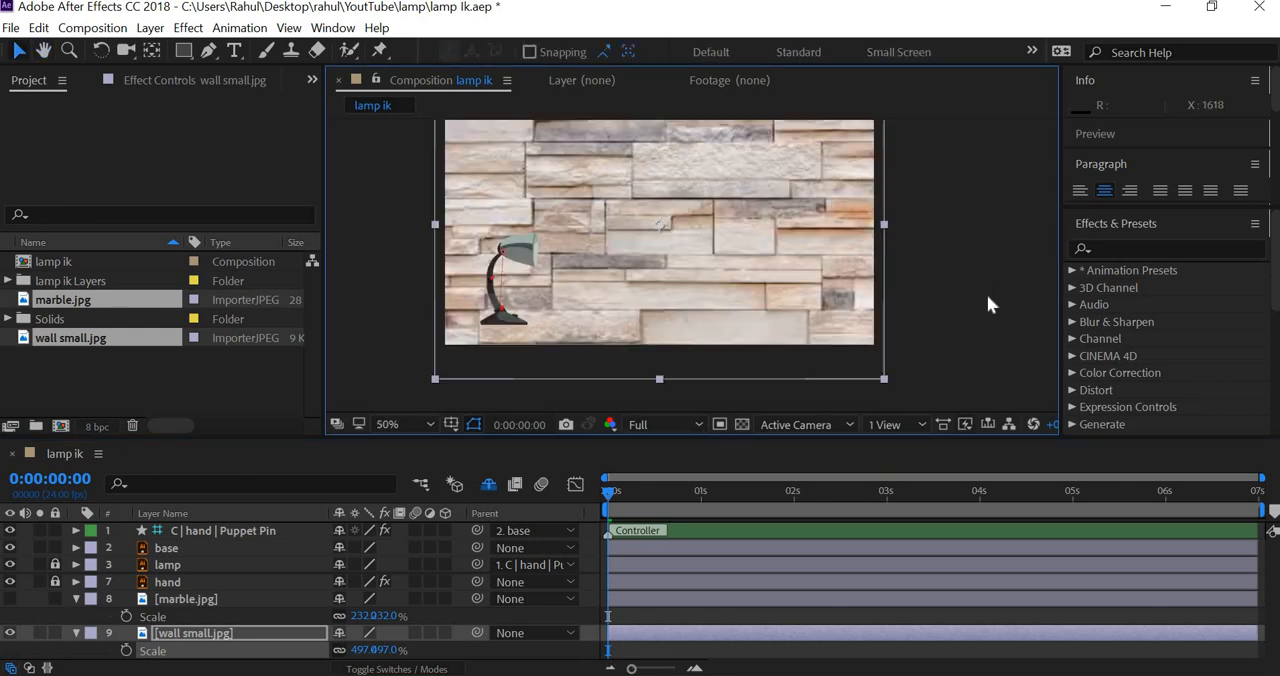
key("space")
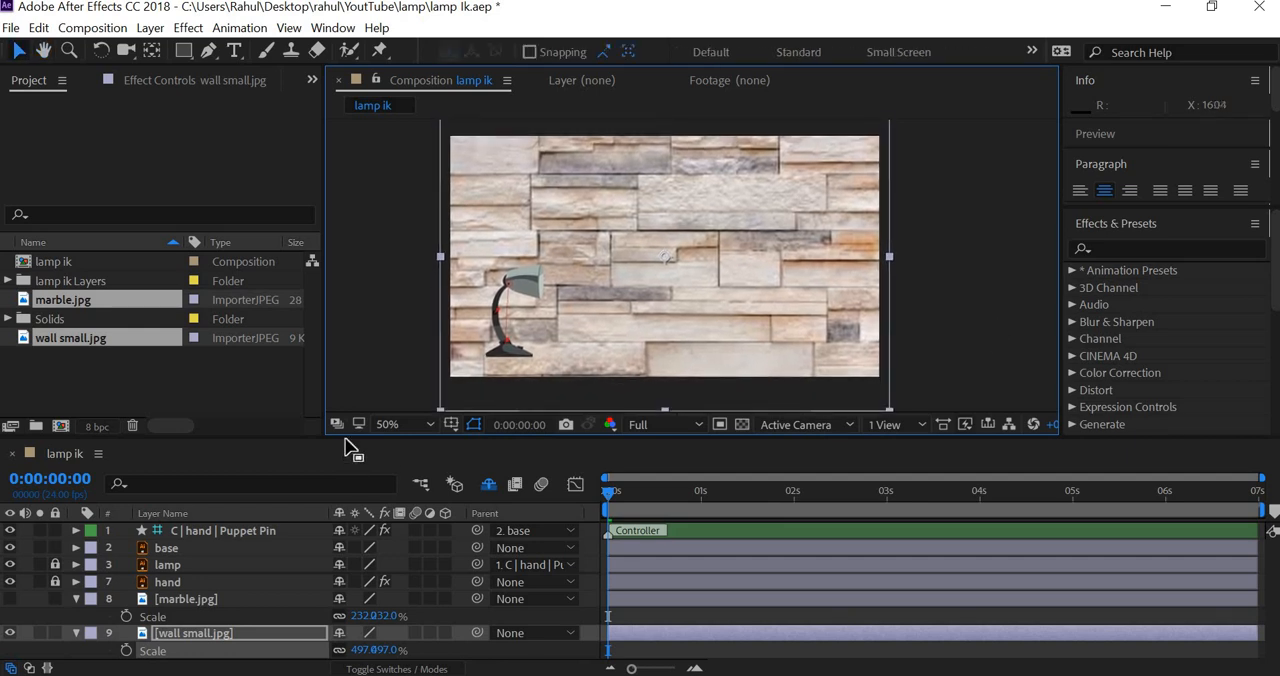
Step: Enlarge the timeline area, show the marble.jpg layer again and make it a 3D layer
left_click_drag(343, 437, 344, 381)
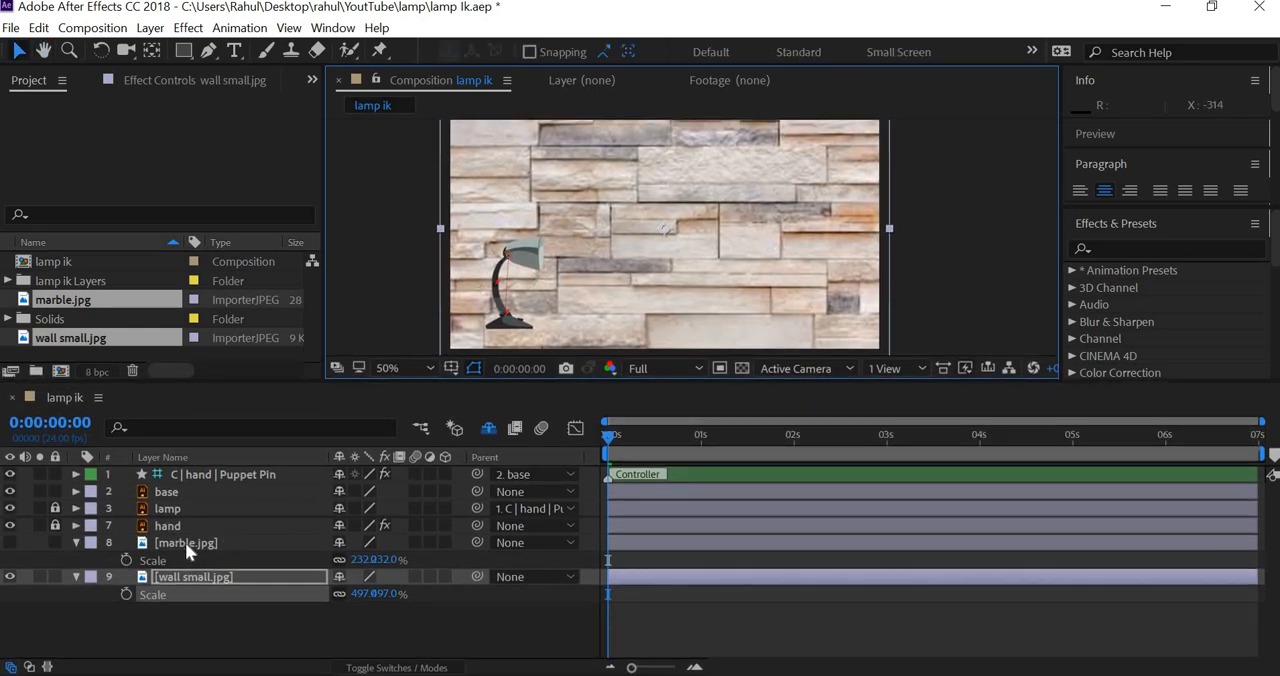
left_click(10, 542)
left_click(165, 637)
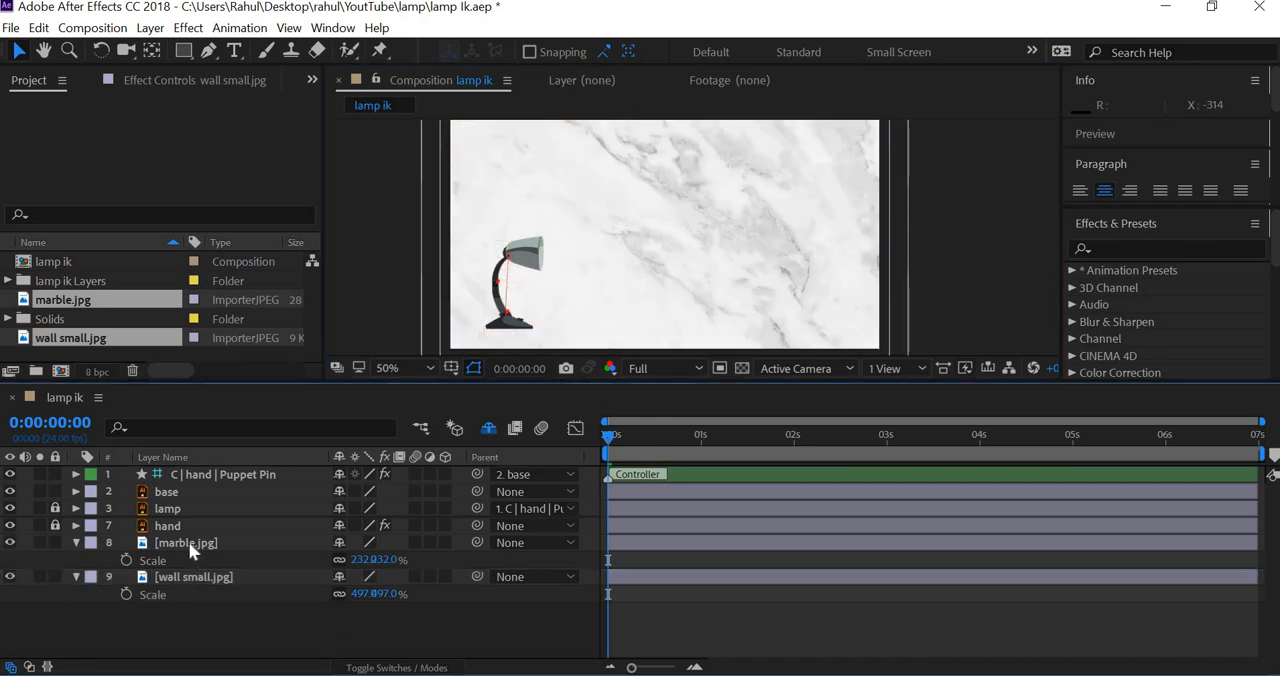
scroll(735, 246, "down", 1)
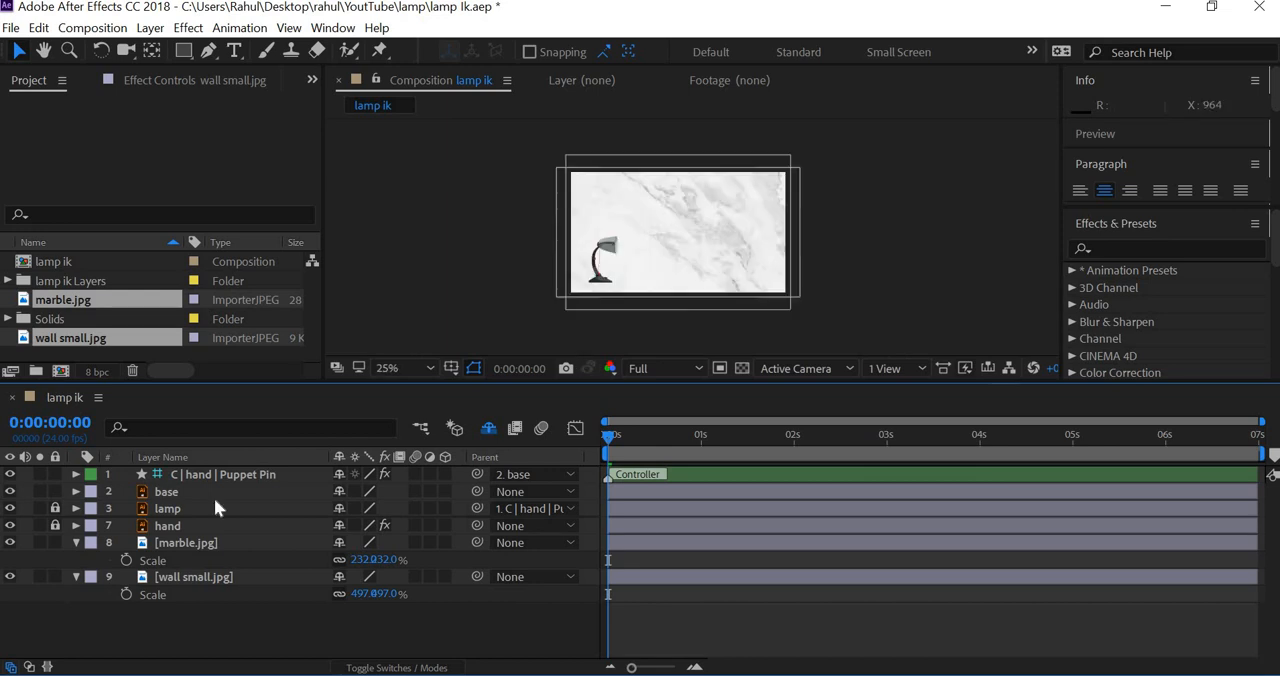
left_click(446, 545)
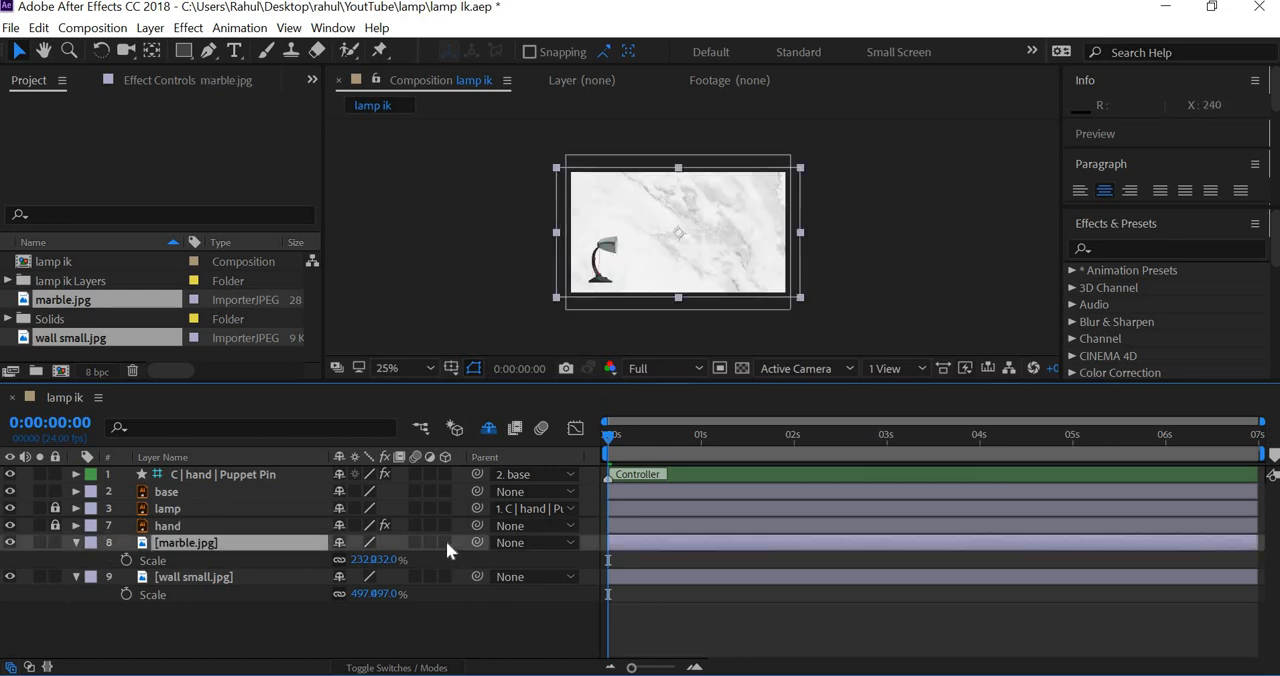
left_click(446, 543)
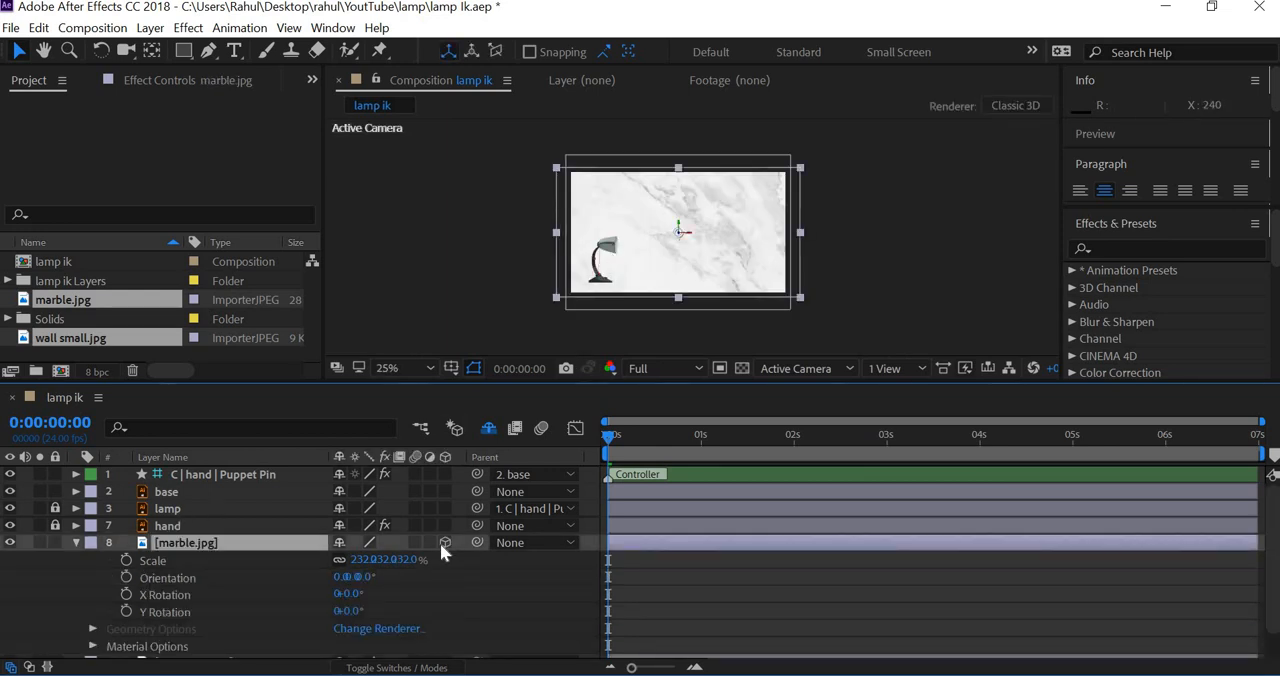
Step: Set the marble.jpg layer's X Rotation to 90° so it lies flat like a floor
key("r")
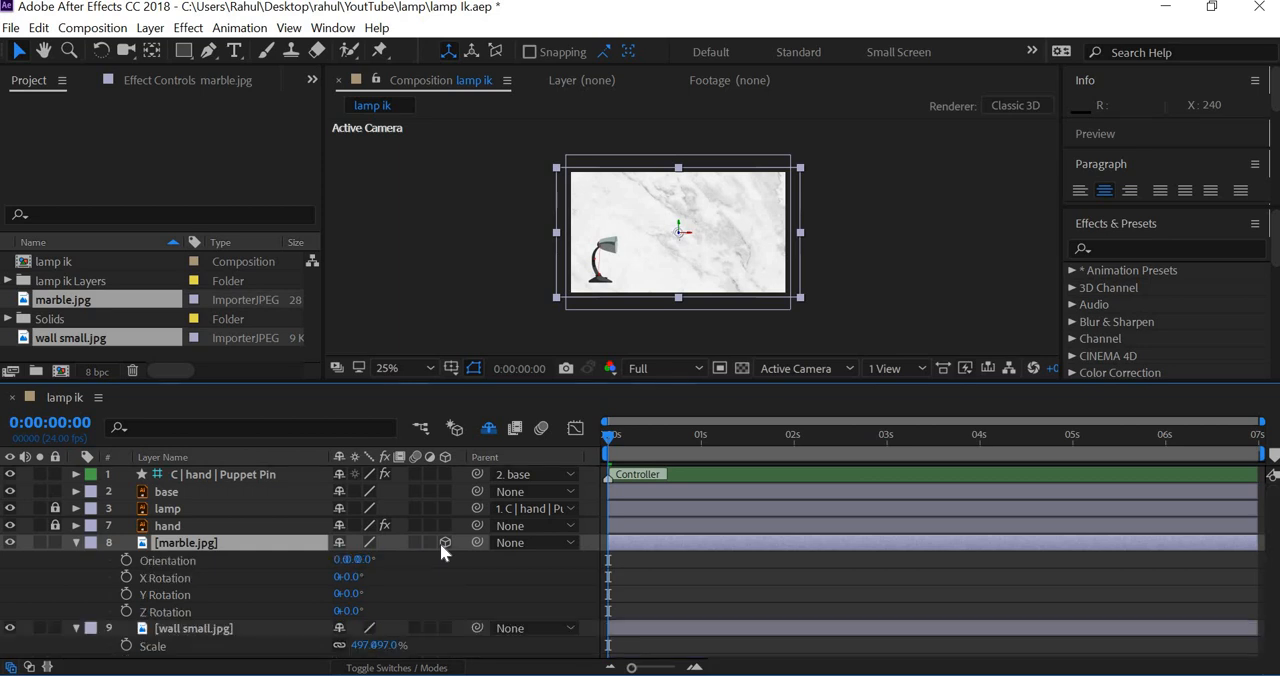
mouse_move(367, 577)
left_mouse_down()
mouse_move(417, 579)
mouse_move(379, 593)
left_mouse_up()
left_click(355, 577)
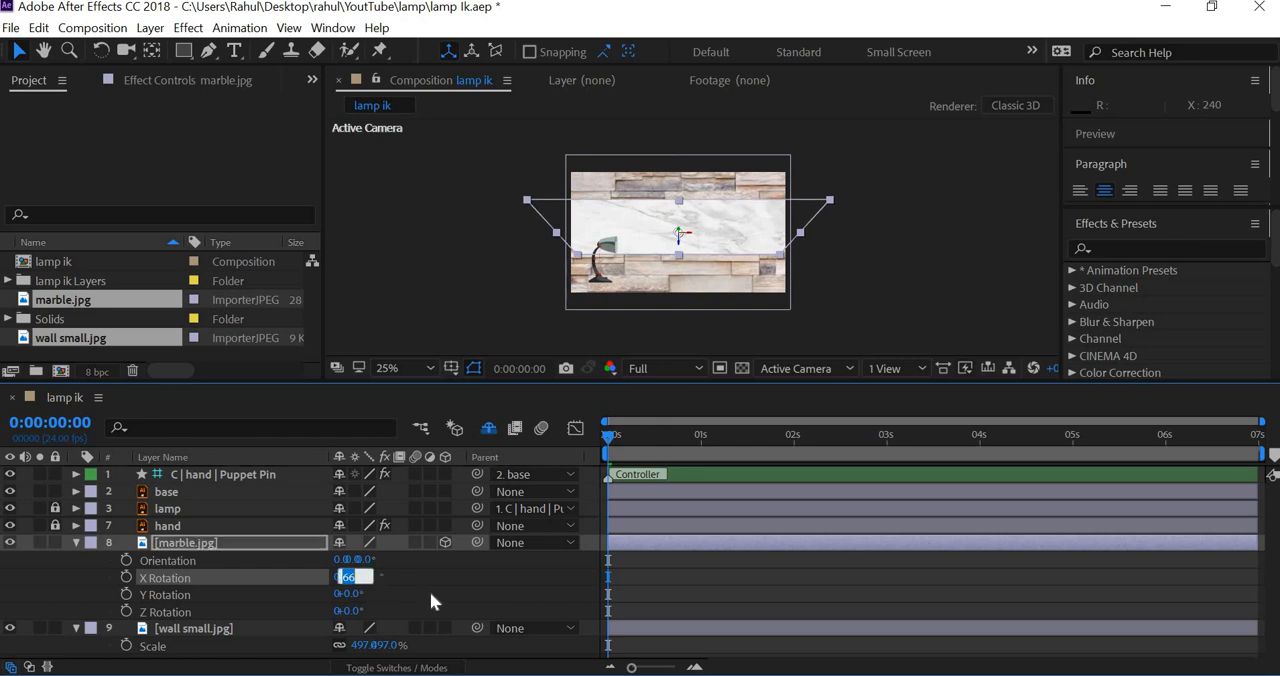
type("90")
key("Return")
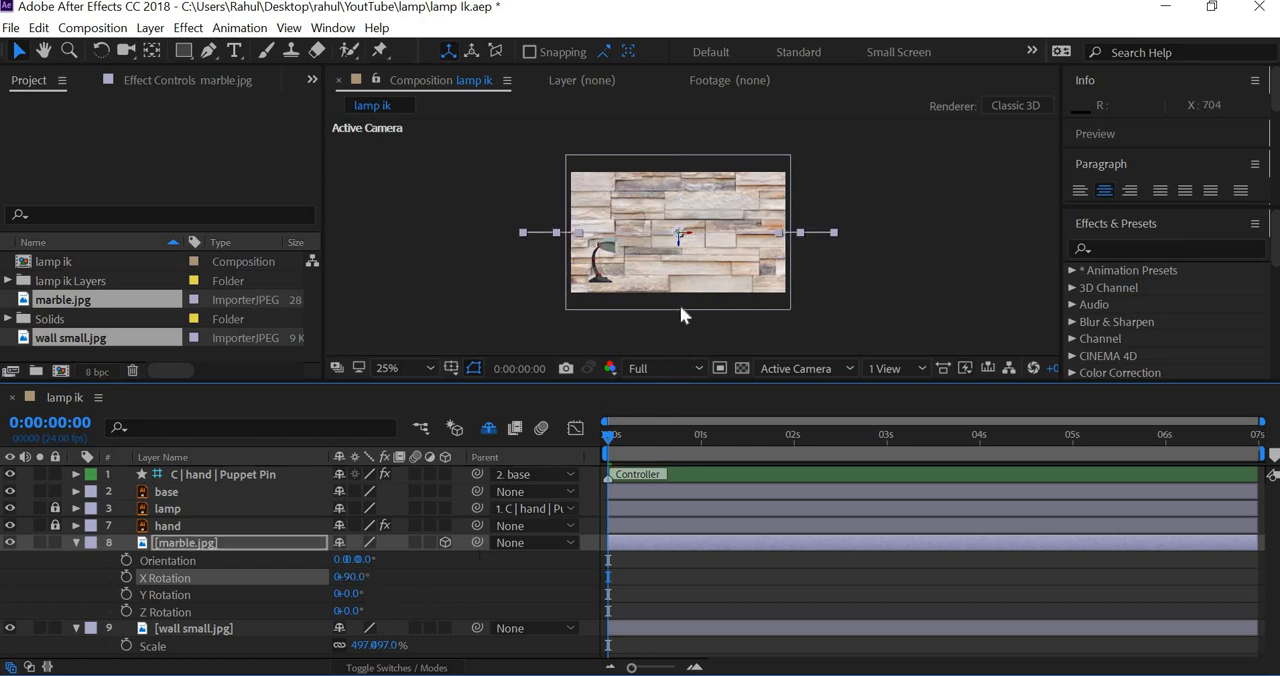
Step: Lower the marble.jpg layer to a Y position of 648 so it forms the floor beneath the lamp
key("period")
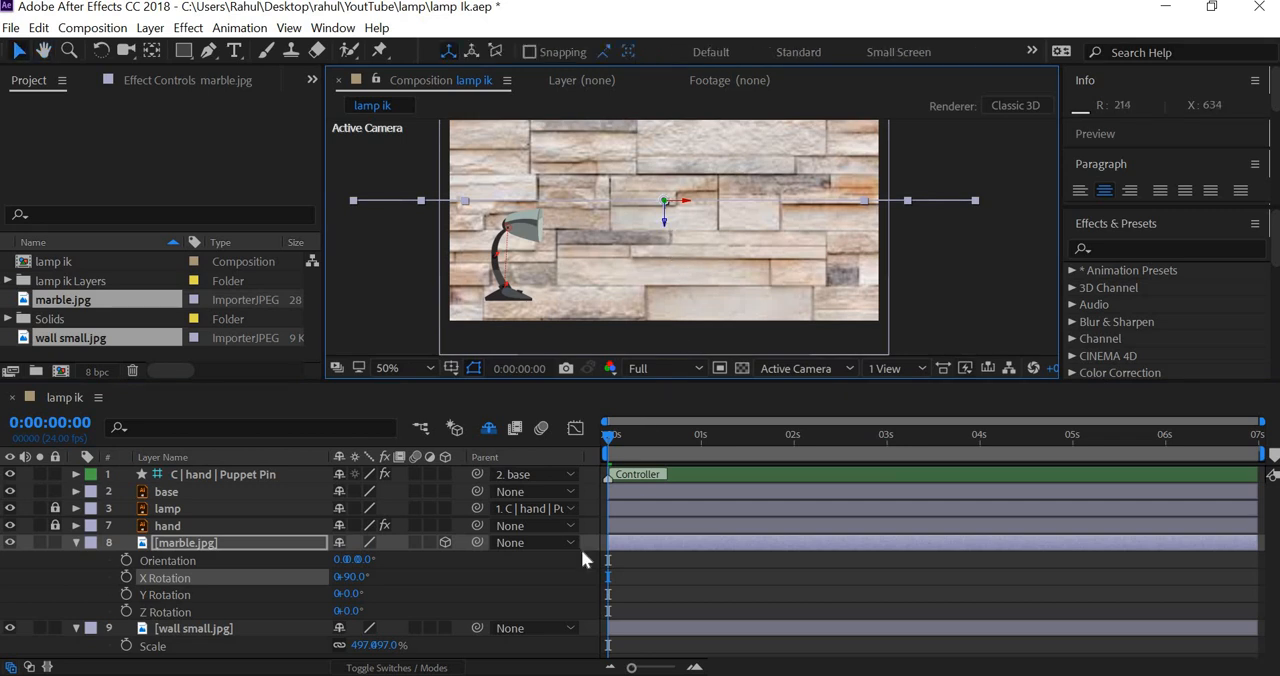
key("p")
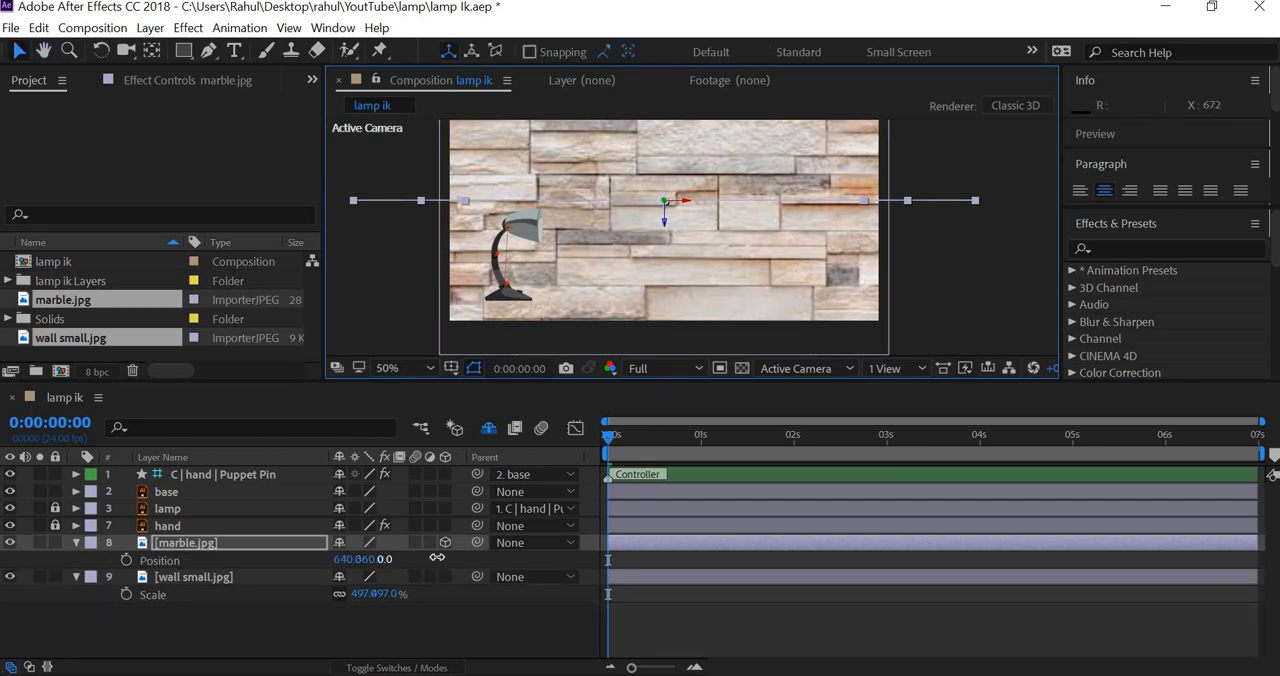
left_click_drag(437, 557, 458, 559)
key("ctrl+z")
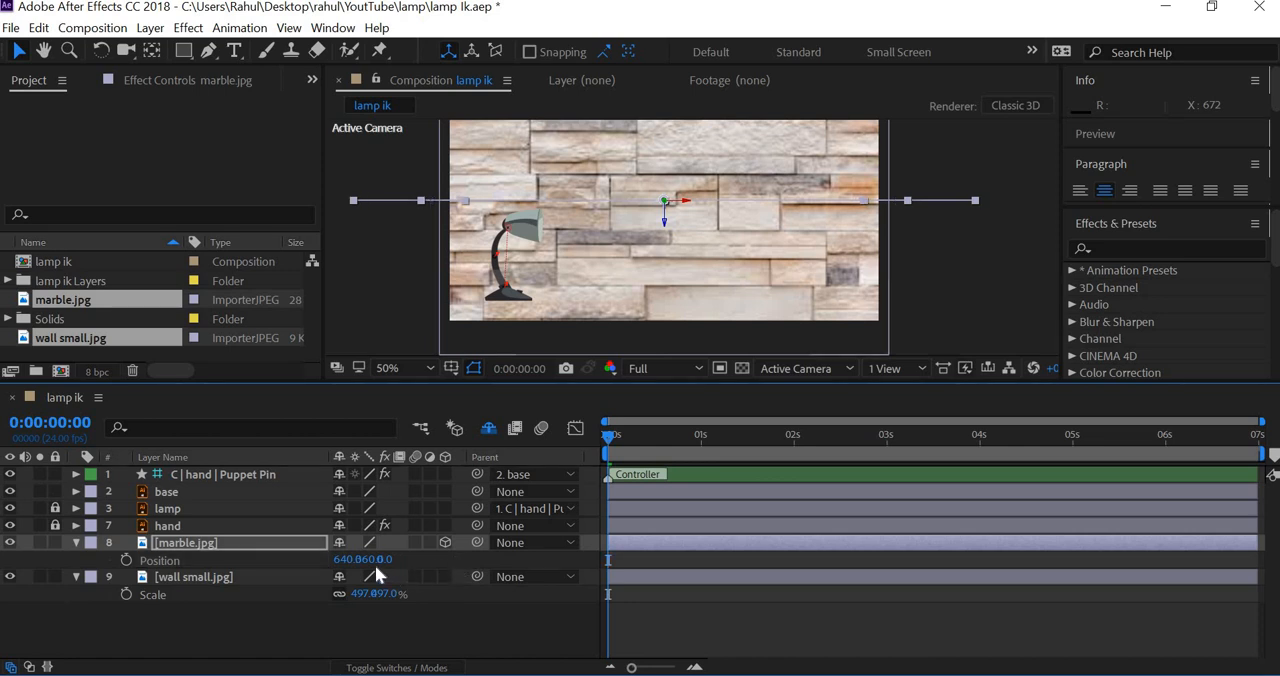
left_click_drag(494, 569, 652, 568)
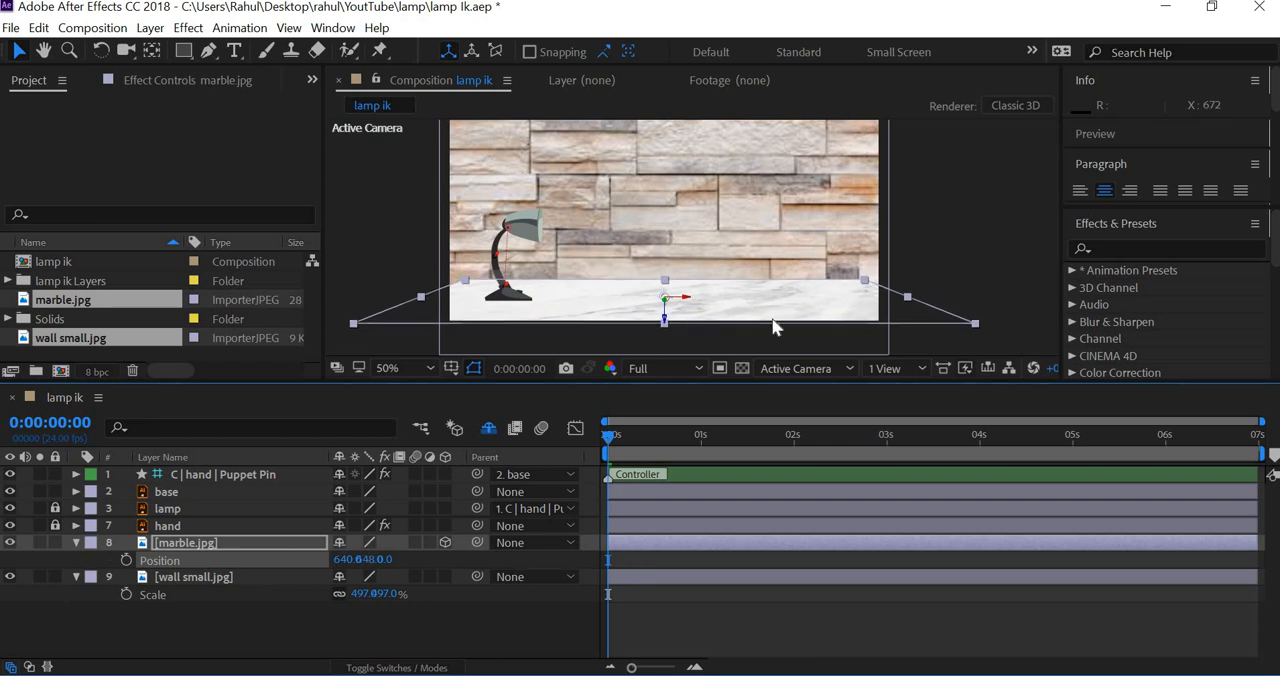
scroll(965, 265, "down", 2)
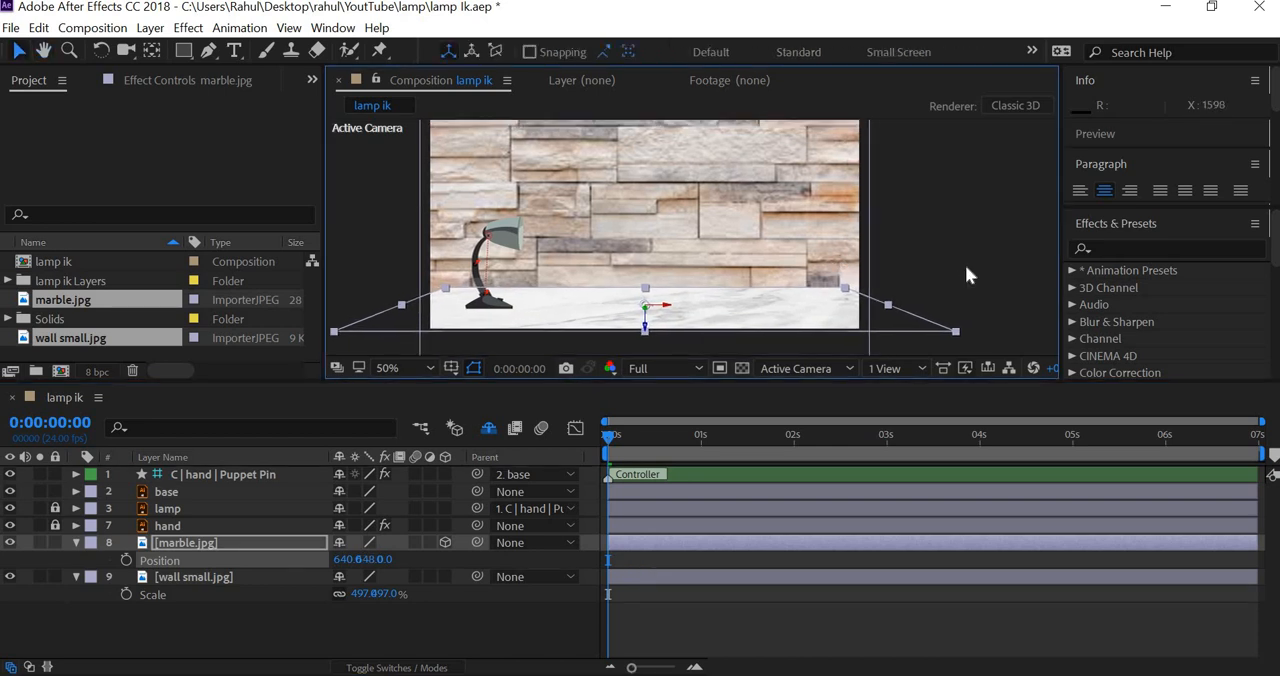
scroll(935, 269, "up", 2)
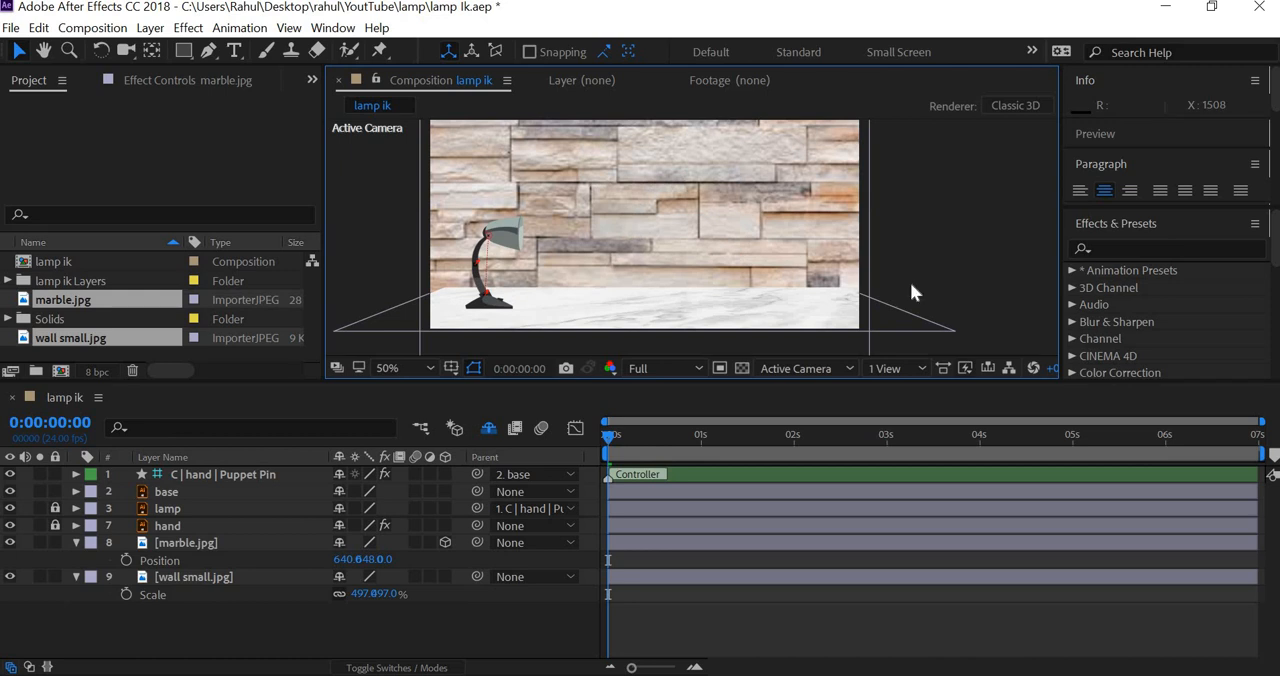
key("v")
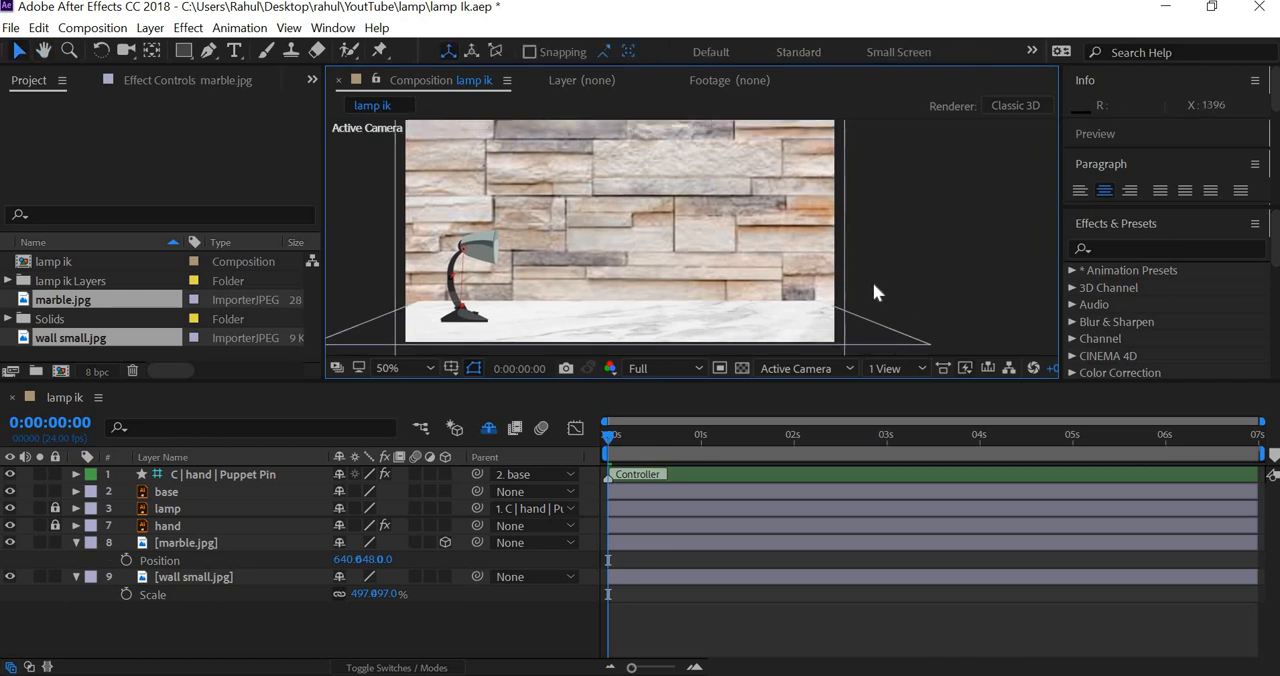
Step: Preview the lamp animation against the stone wall and marble floor
scroll(872, 282, "down", 2)
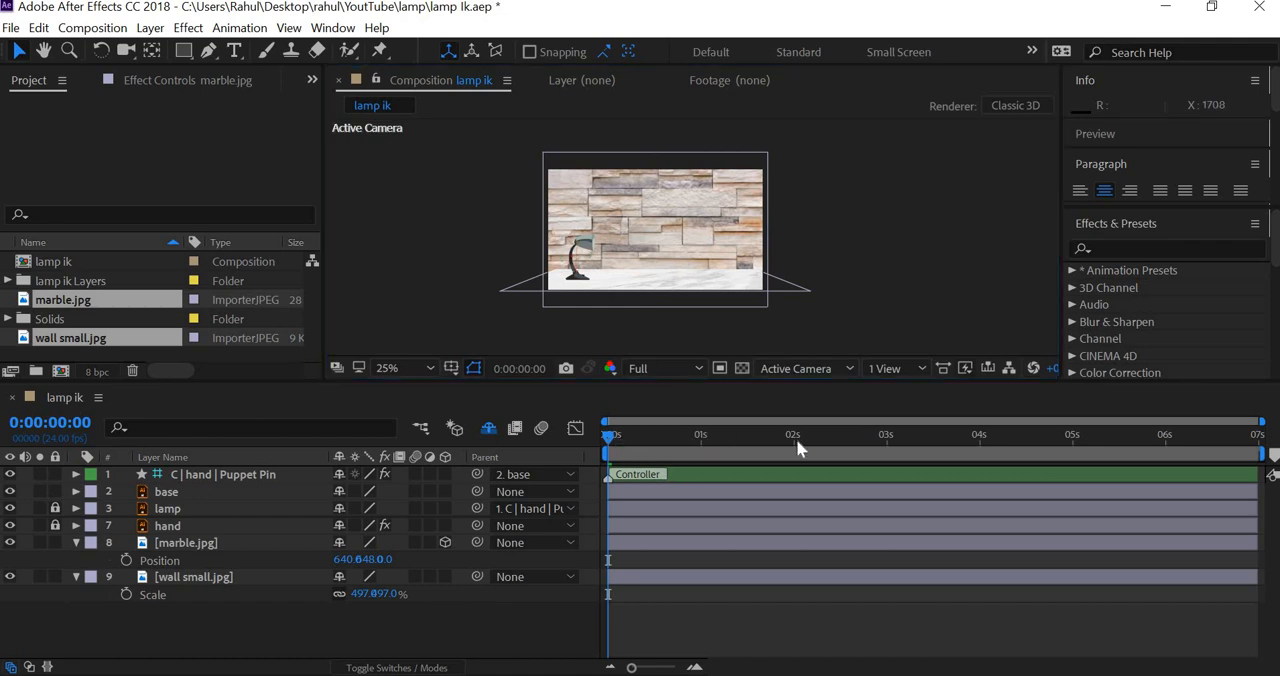
key("space")
left_click_drag(1111, 468, 480, 475)
Step: Delete the marble.jpg and wall small.jpg layers from the lamp ik composition
left_click(186, 577)
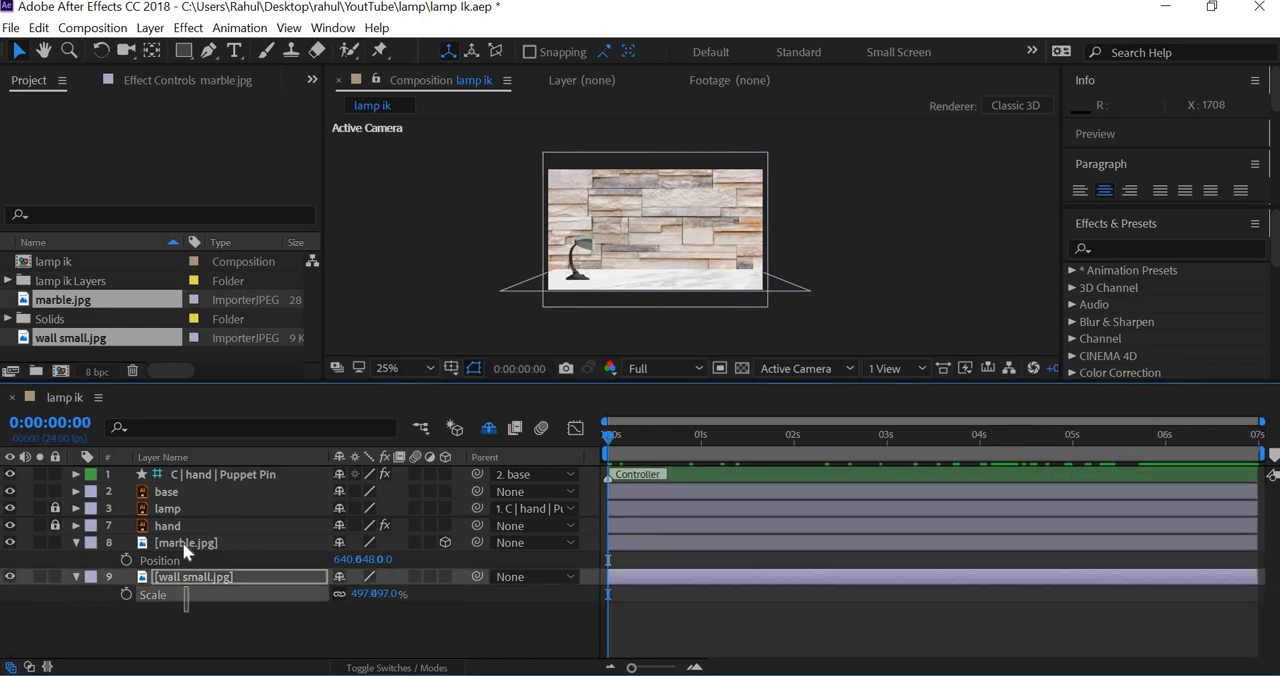
left_click(182, 542, "ctrl")
key("Delete")
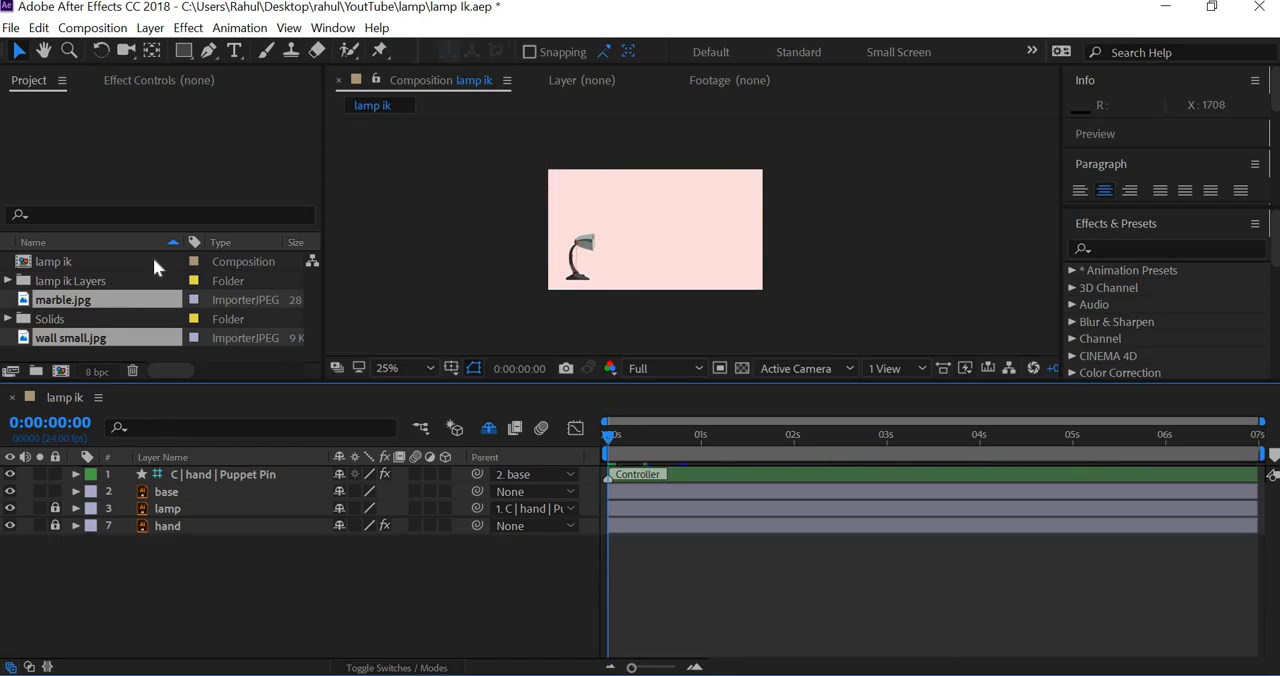
Step: Create a new 1280 x 720 composition at 24 fps and add marble.jpg with wall small.jpg beneath it
left_click(98, 30)
left_click(128, 50)
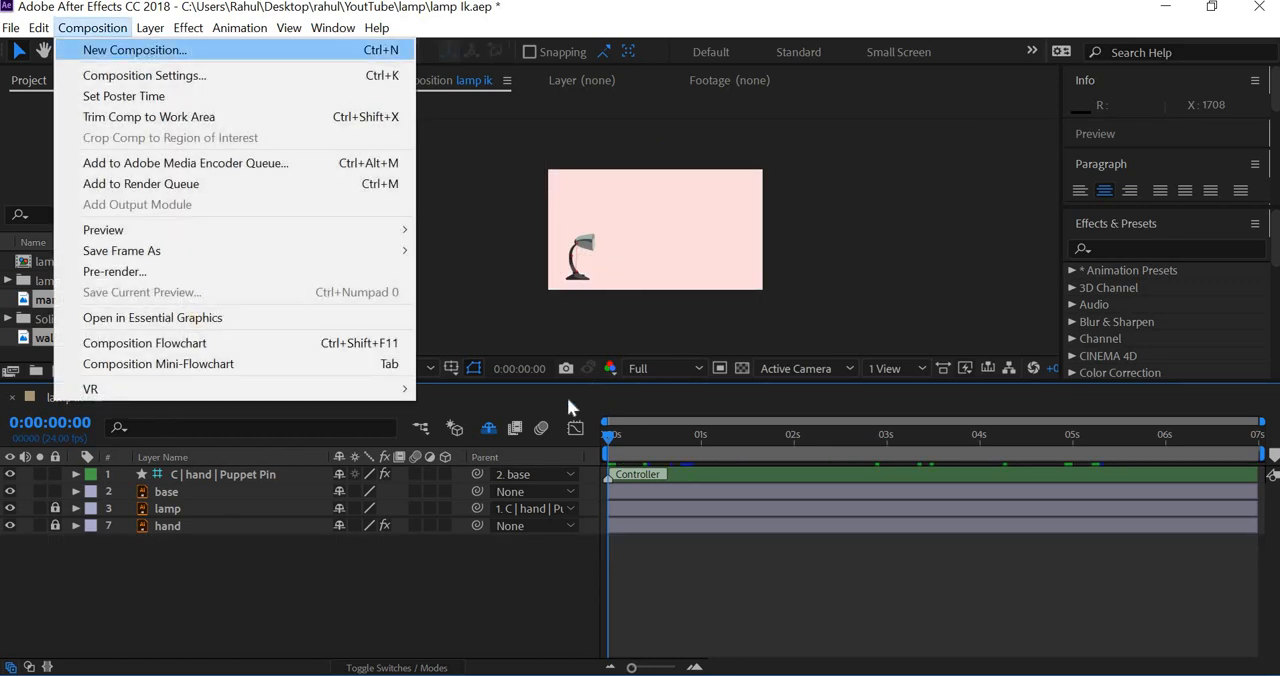
left_click(771, 589)
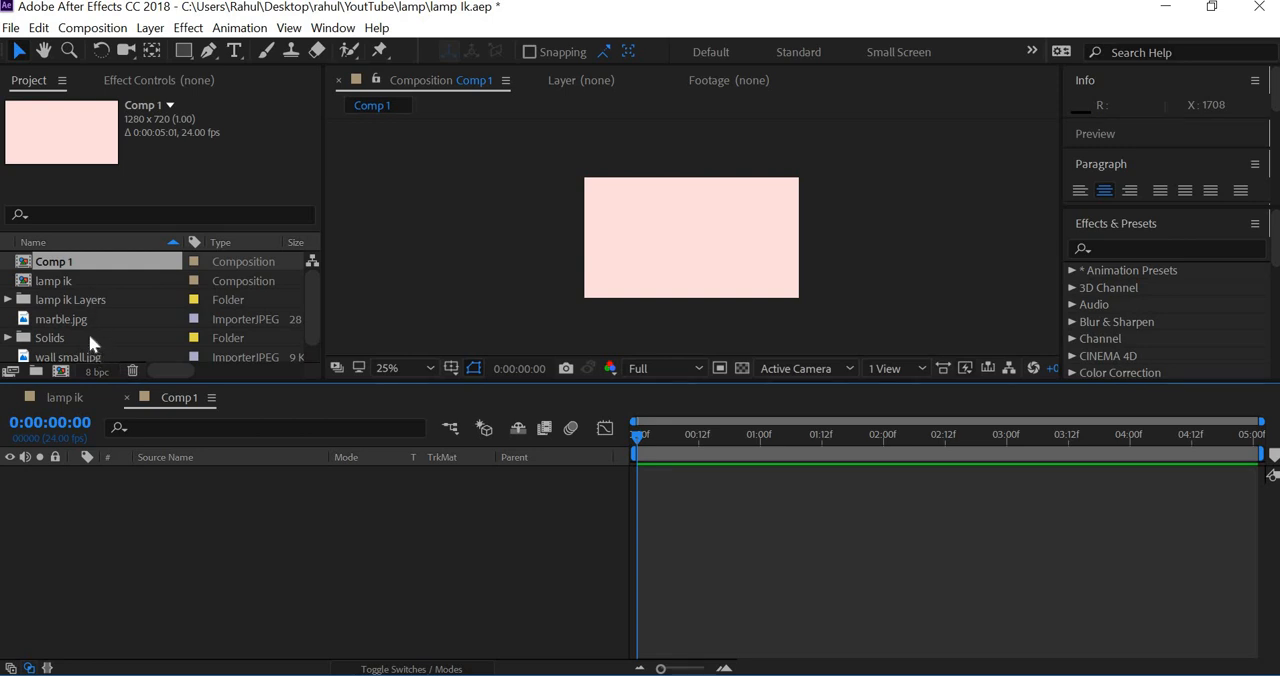
left_click_drag(129, 571, 129, 571)
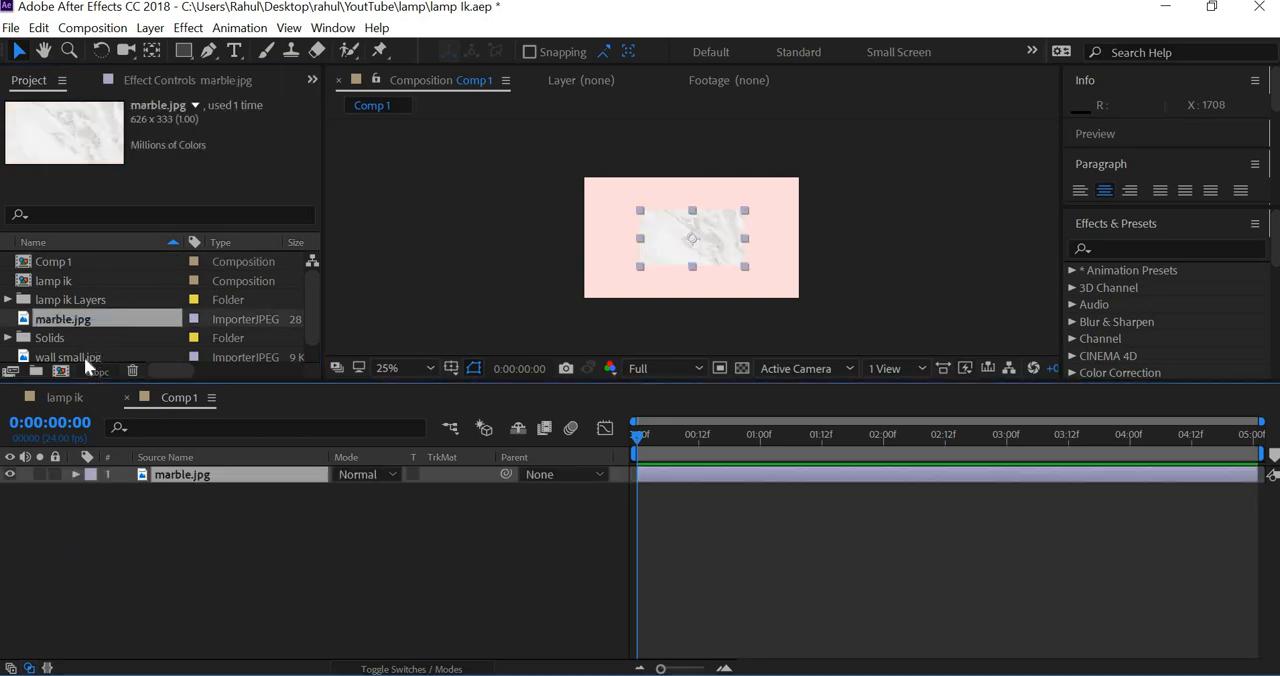
left_click_drag(84, 361, 150, 558)
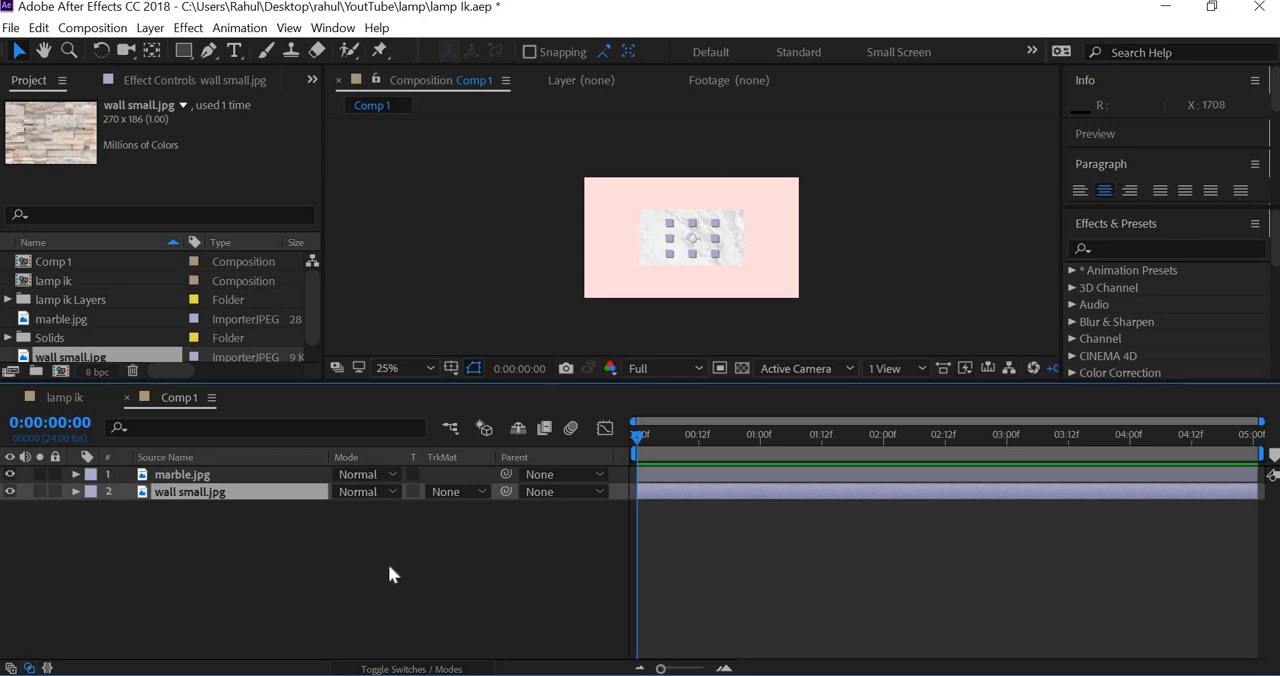
Step: Scale the wall small.jpg layer to 498% and the marble.jpg layer to 310% in the new composition
key("s")
left_click_drag(357, 509, 900, 553)
left_click(205, 477)
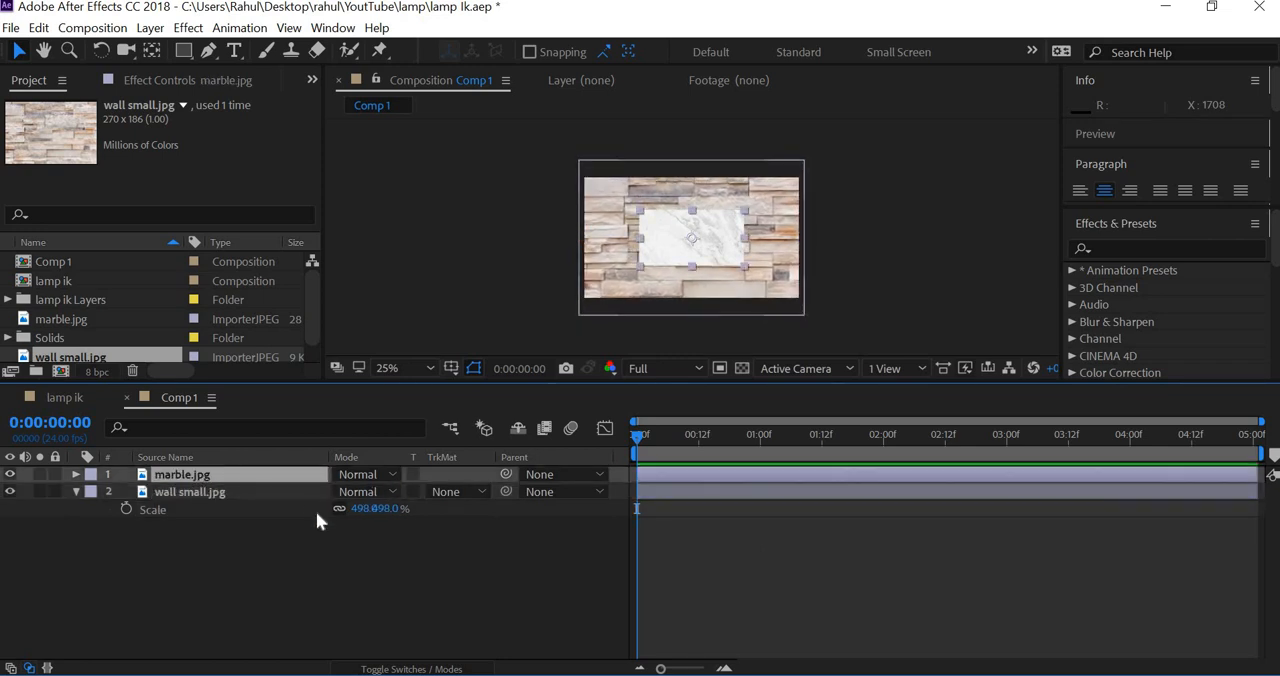
key("s")
left_click_drag(380, 491, 432, 514)
key("Return")
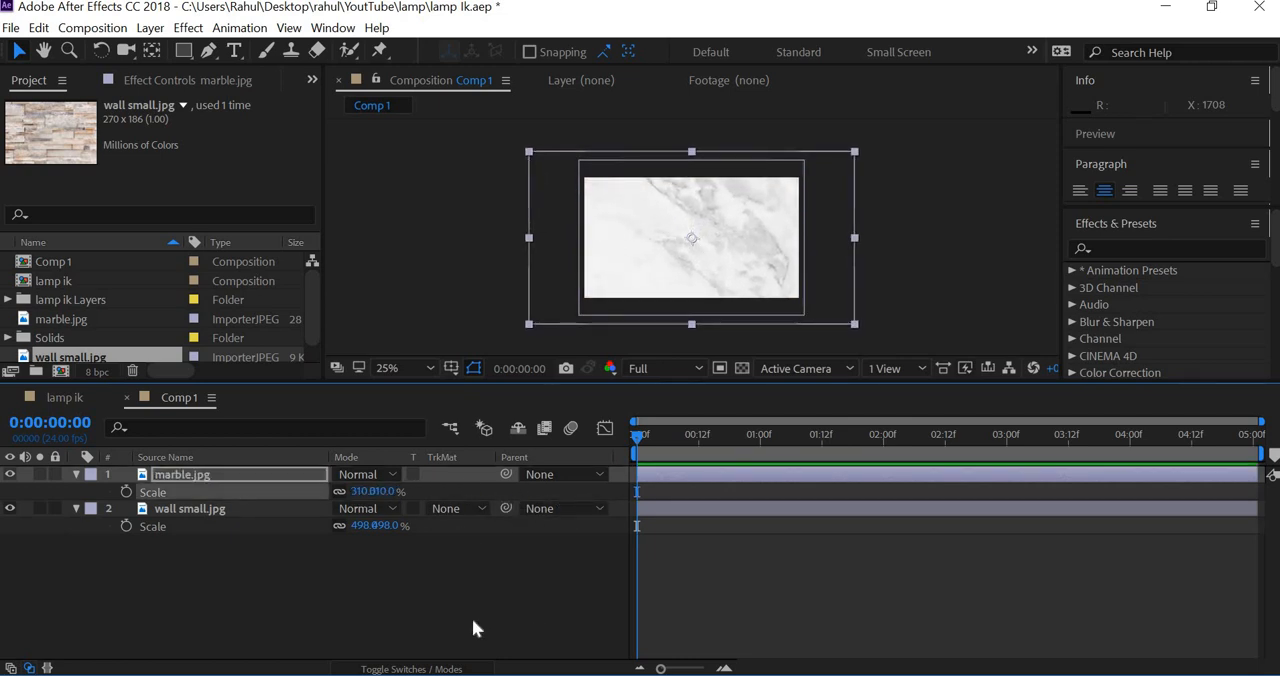
Step: Make marble.jpg a 3D layer and set its X Rotation to 90°
left_click(432, 669)
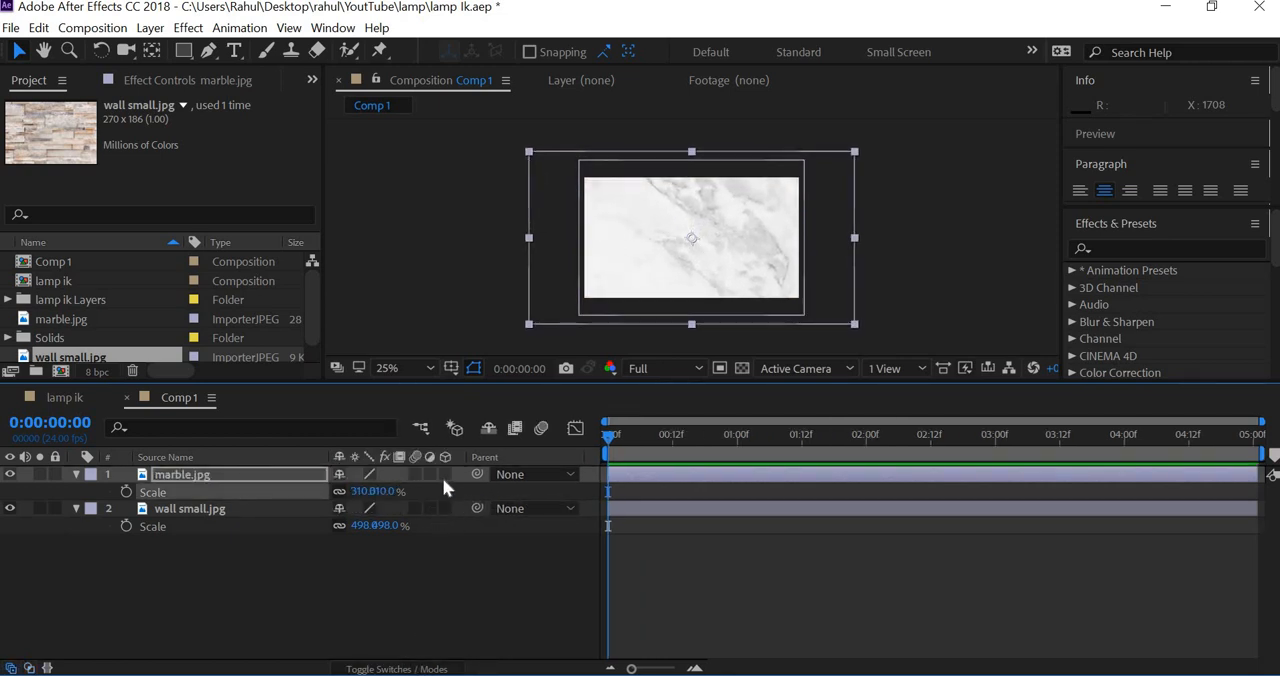
left_click(445, 476)
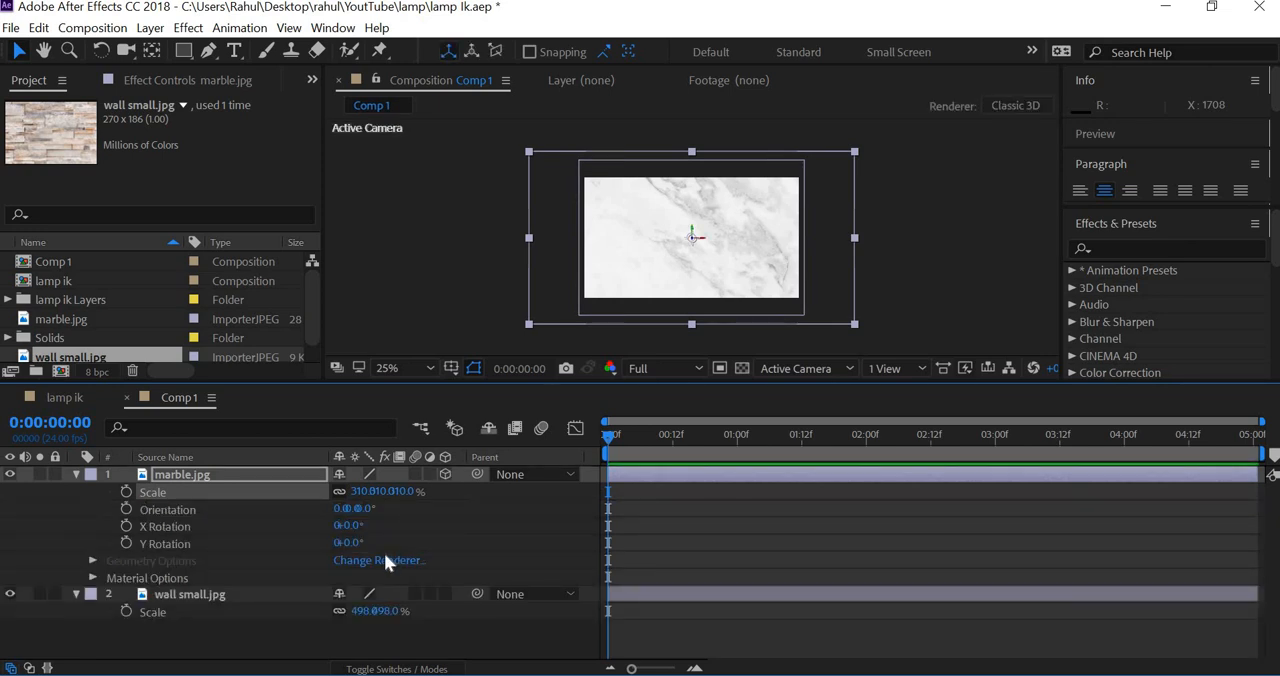
key("r")
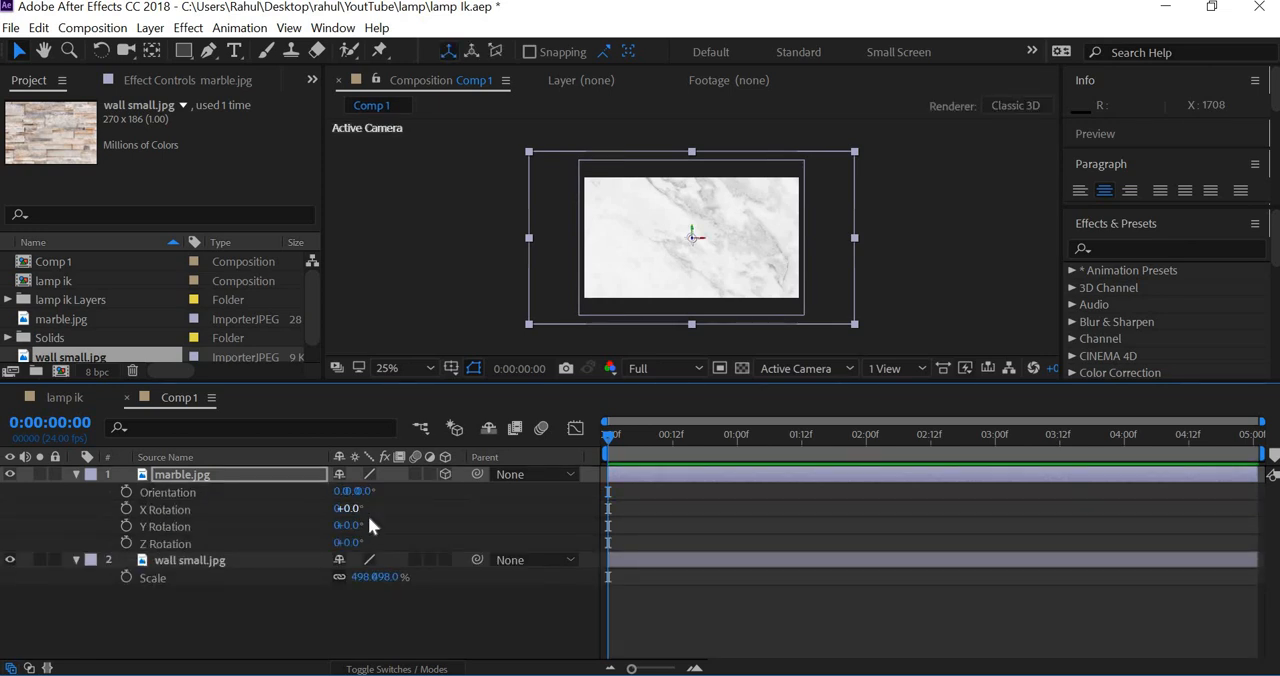
left_click(369, 516)
type("90")
key("Return")
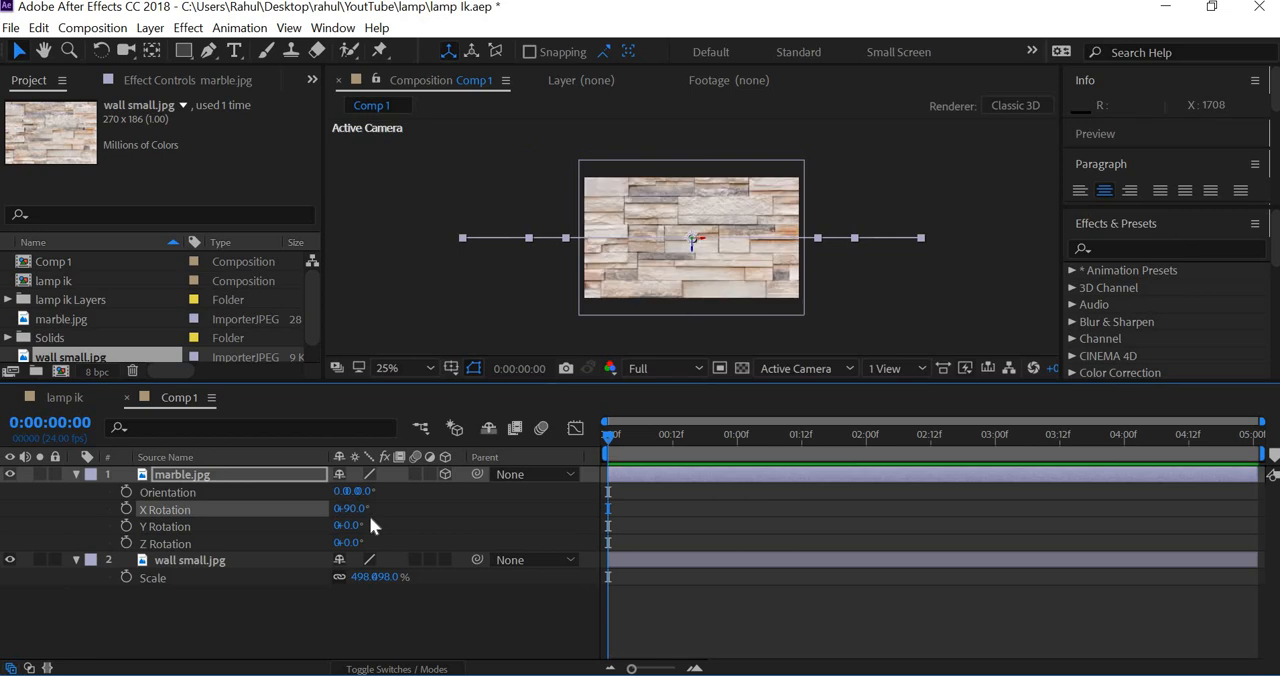
Step: Lower the marble.jpg layer to a Y position of 629 so it forms the floor in front of the wall
key("p")
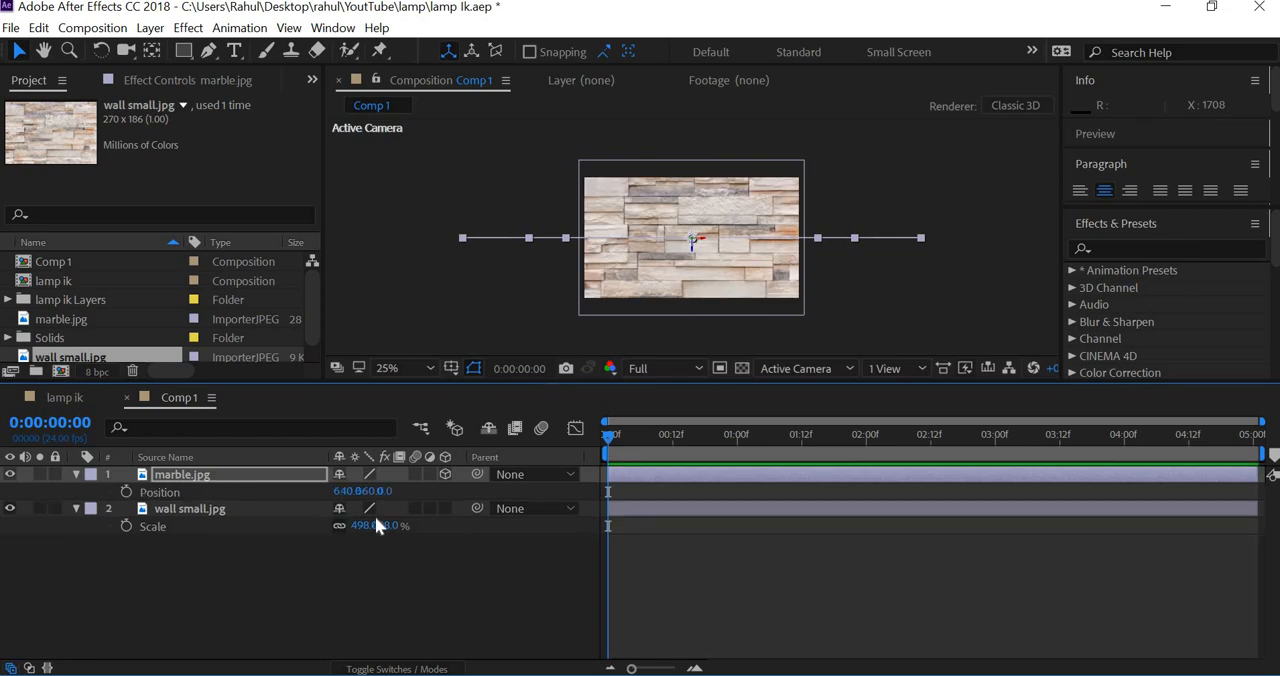
left_click_drag(369, 491, 627, 508)
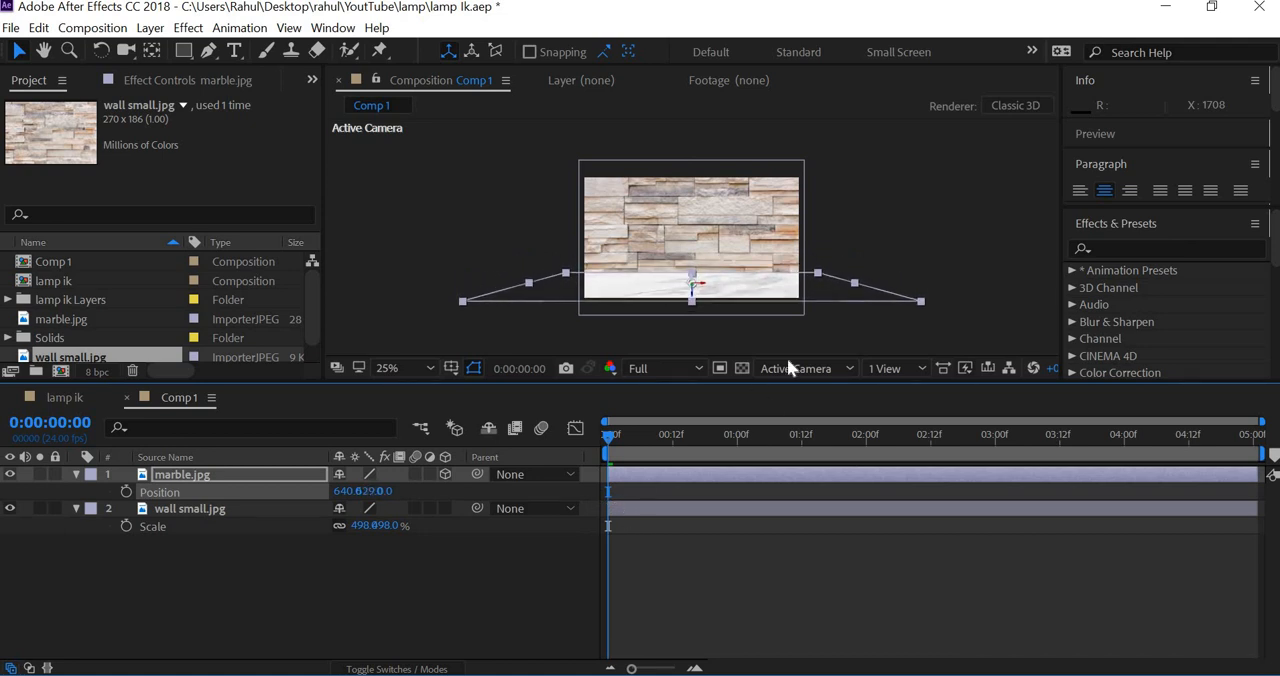
scroll(769, 330, "up", 3)
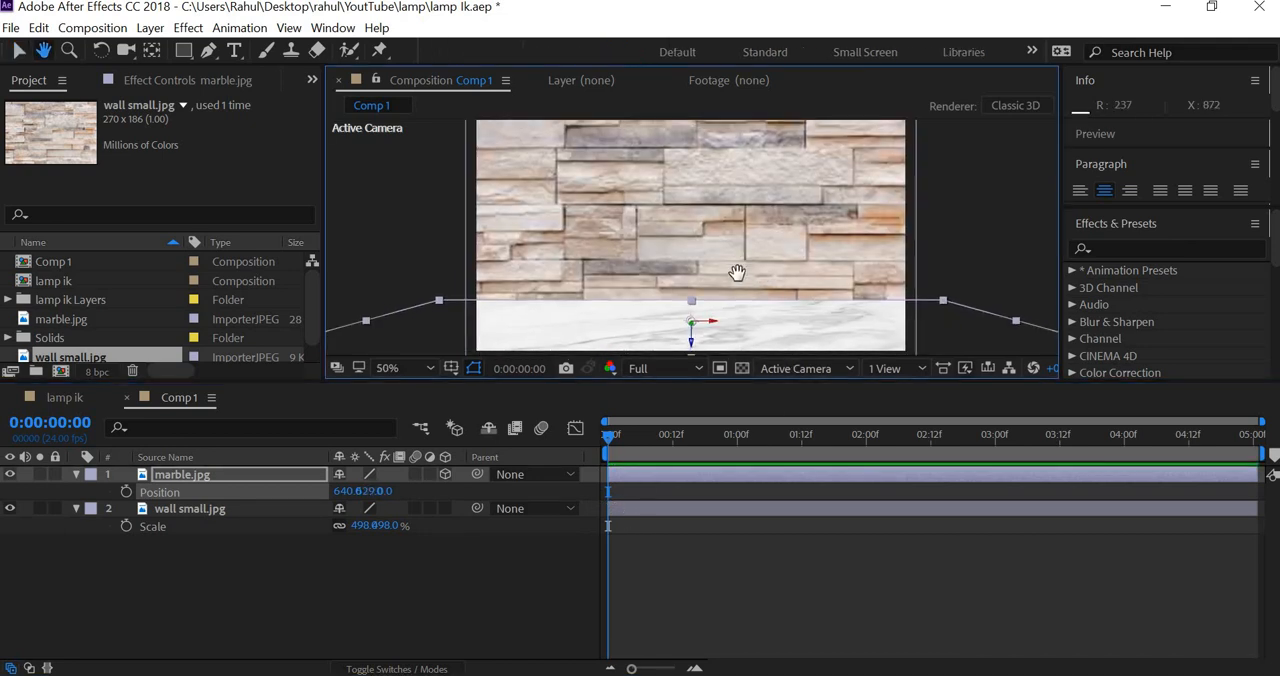
Step: Enlarge the composition view and add the lamp ik composition to Comp 1 as a layer above marble.jpg
scroll(730, 340, "down", 1)
left_click_drag(658, 383, 662, 459)
left_click_drag(703, 409, 706, 390)
left_click(117, 396)
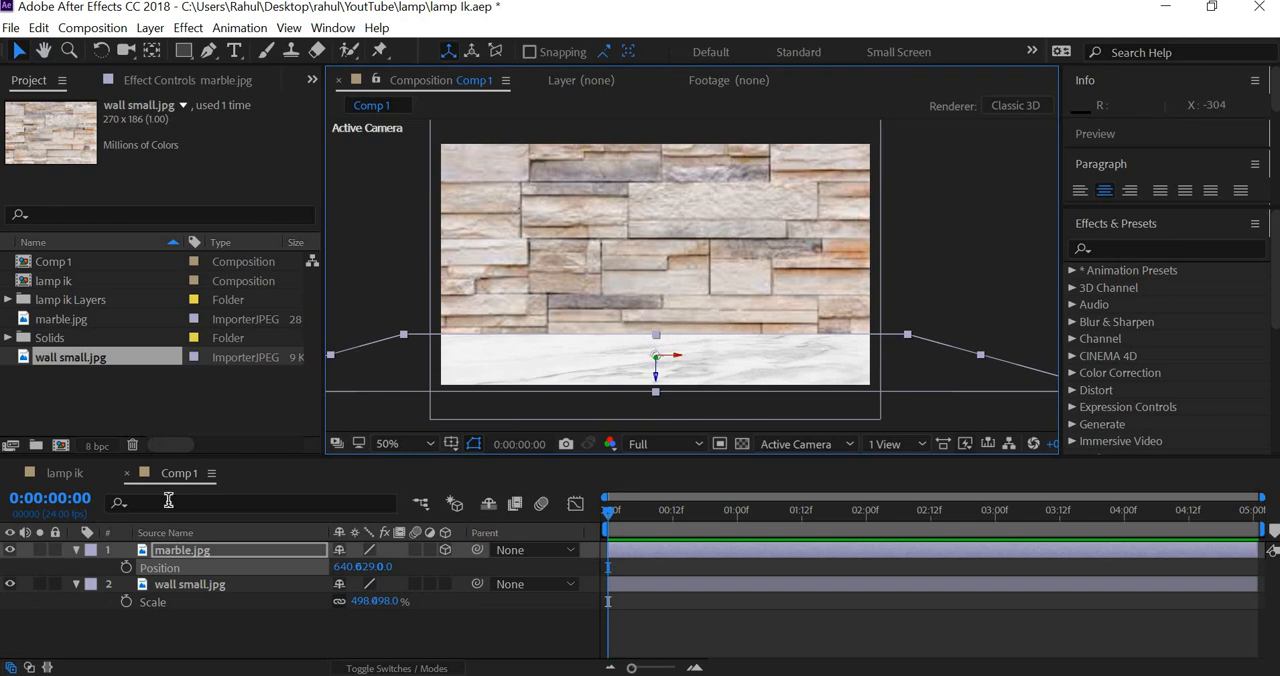
left_click(76, 550)
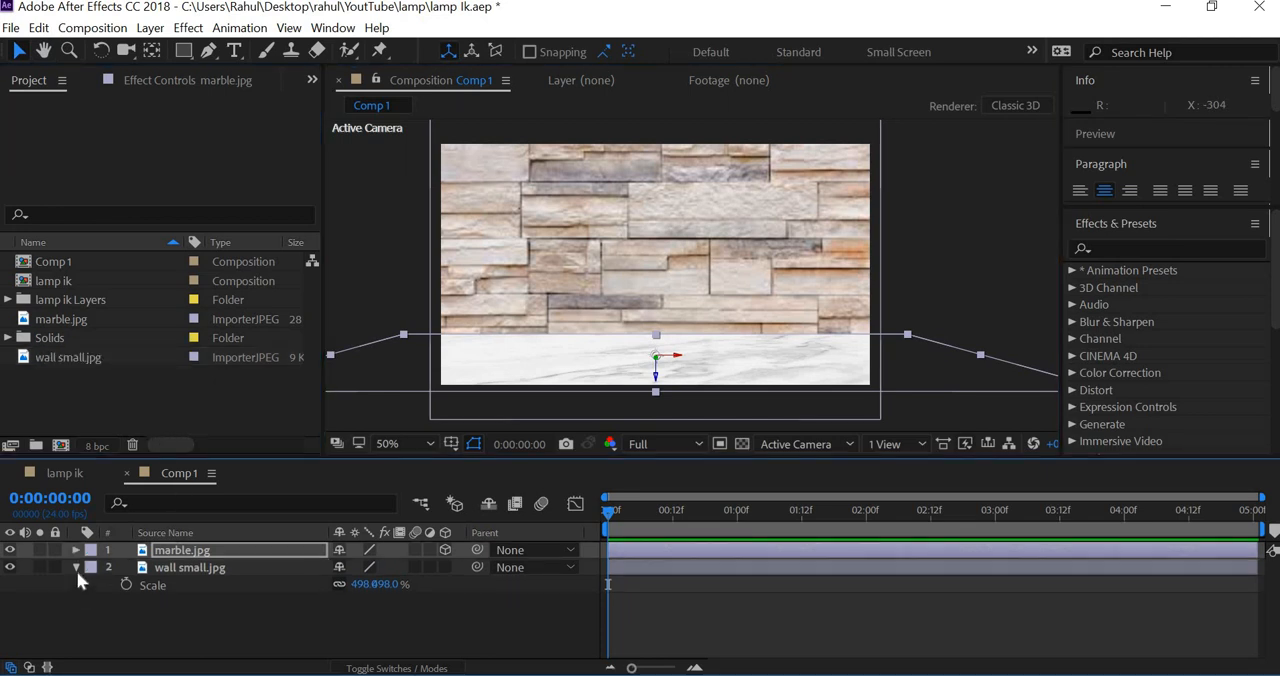
left_click(76, 567)
left_click_drag(80, 281, 174, 550)
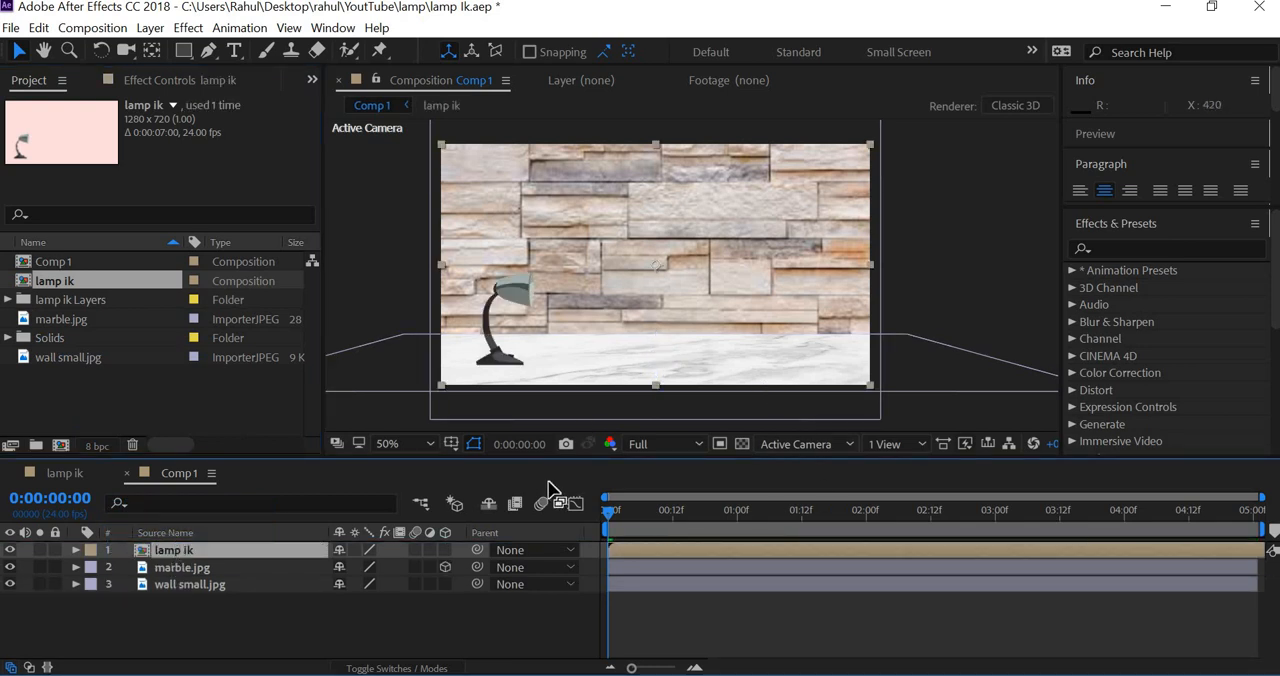
Step: Raise the lamp ik layer onto the marble floor and scale it to 80%
key("shift+Up")
key("shift+Up")
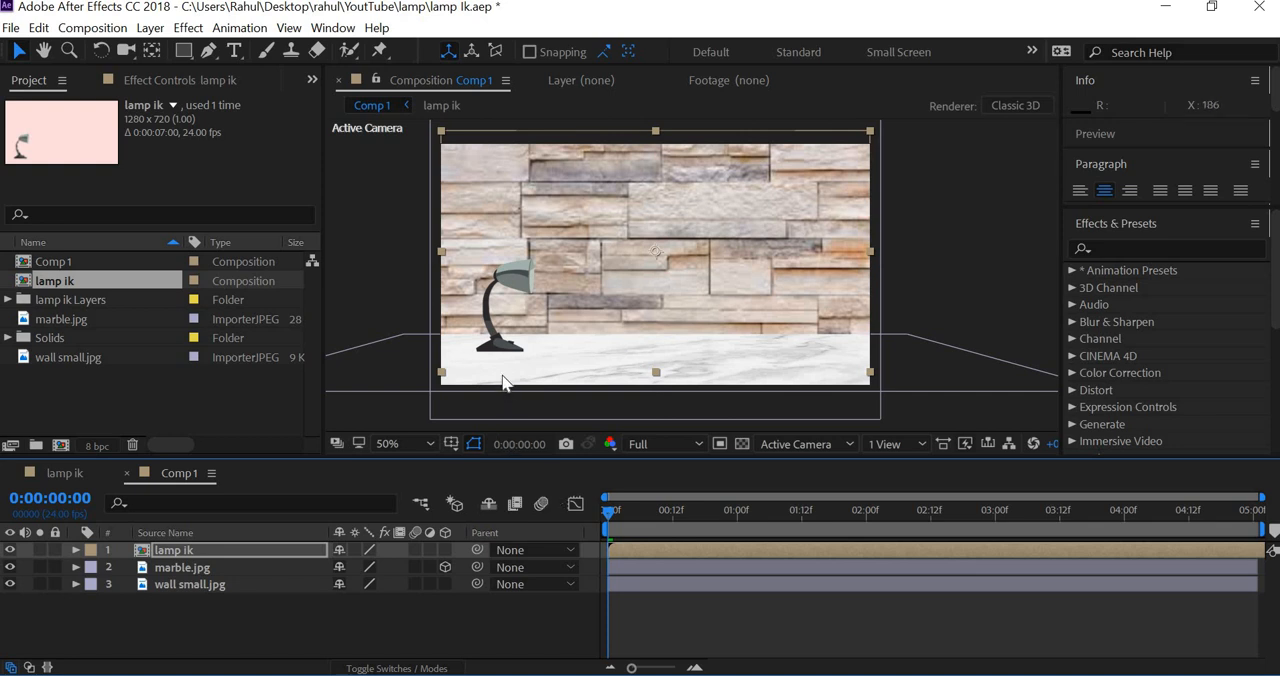
key("shift+Up")
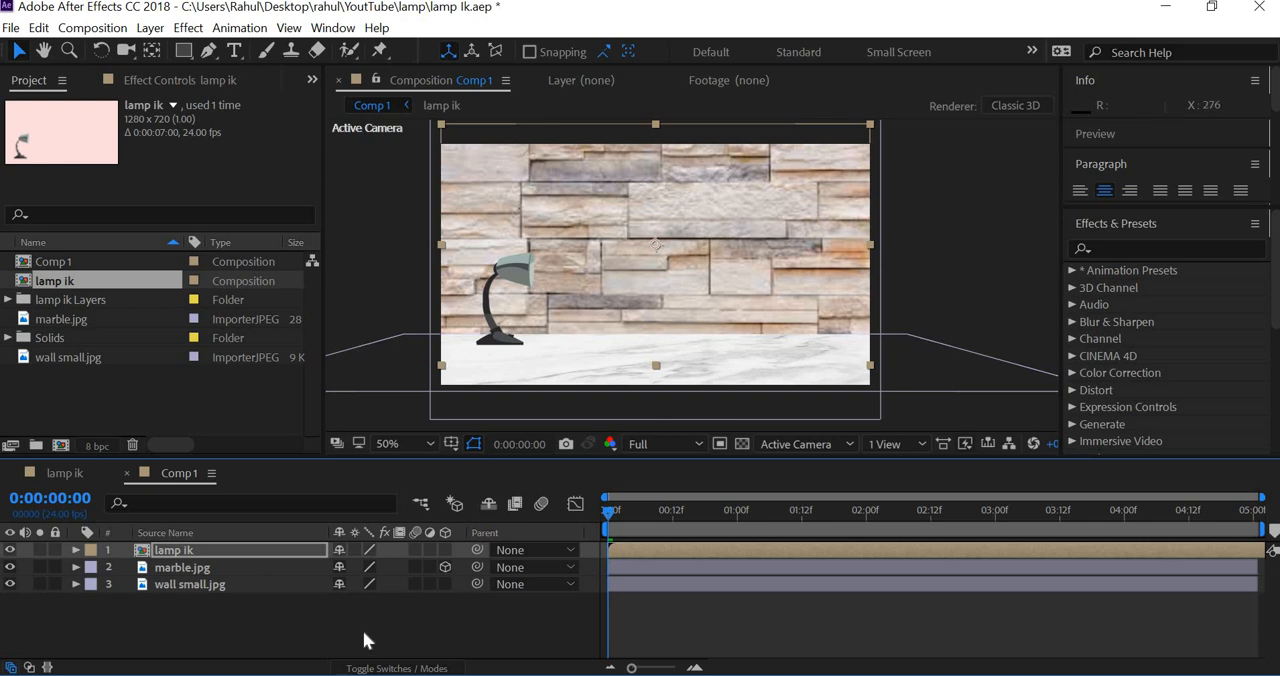
key("s")
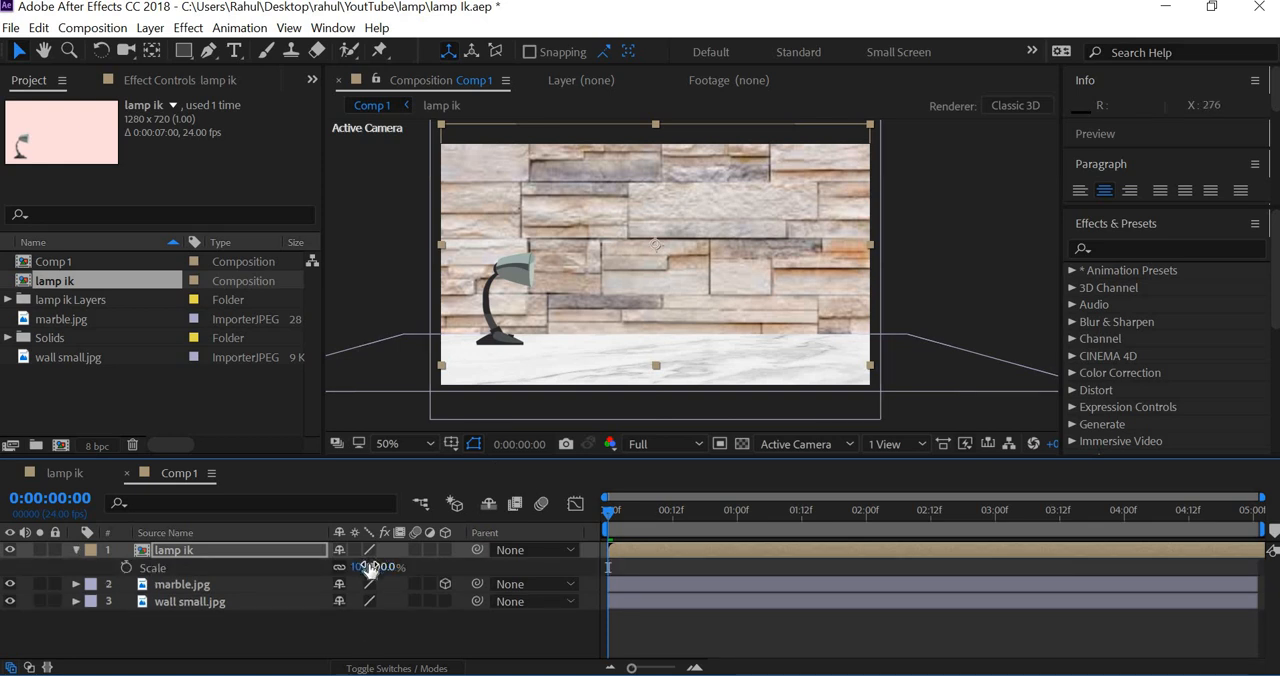
left_click(363, 567)
type("80")
key("Return")
Step: Lower the scaled lamp ik layer slightly so the lamp's base stands on the marble floor
key("shift+Down")
key("shift+Down")
key("shift+Down")
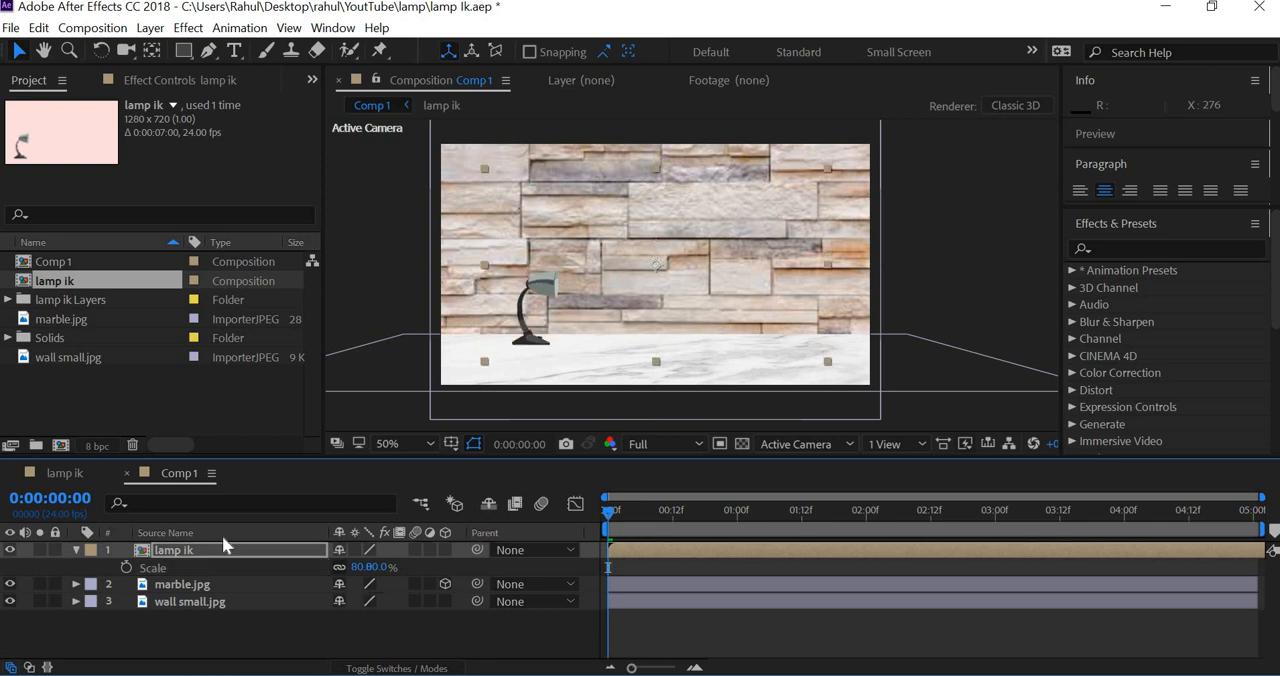
left_click(1014, 257)
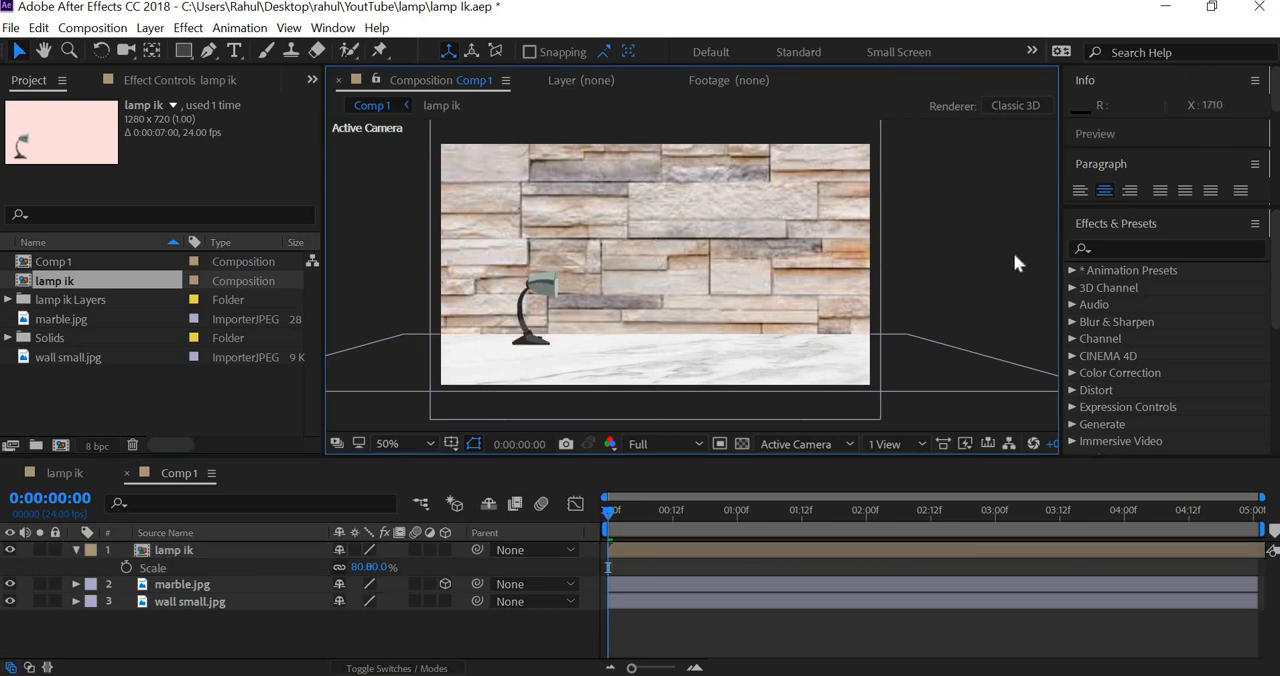
scroll(1014, 257, "down", 2)
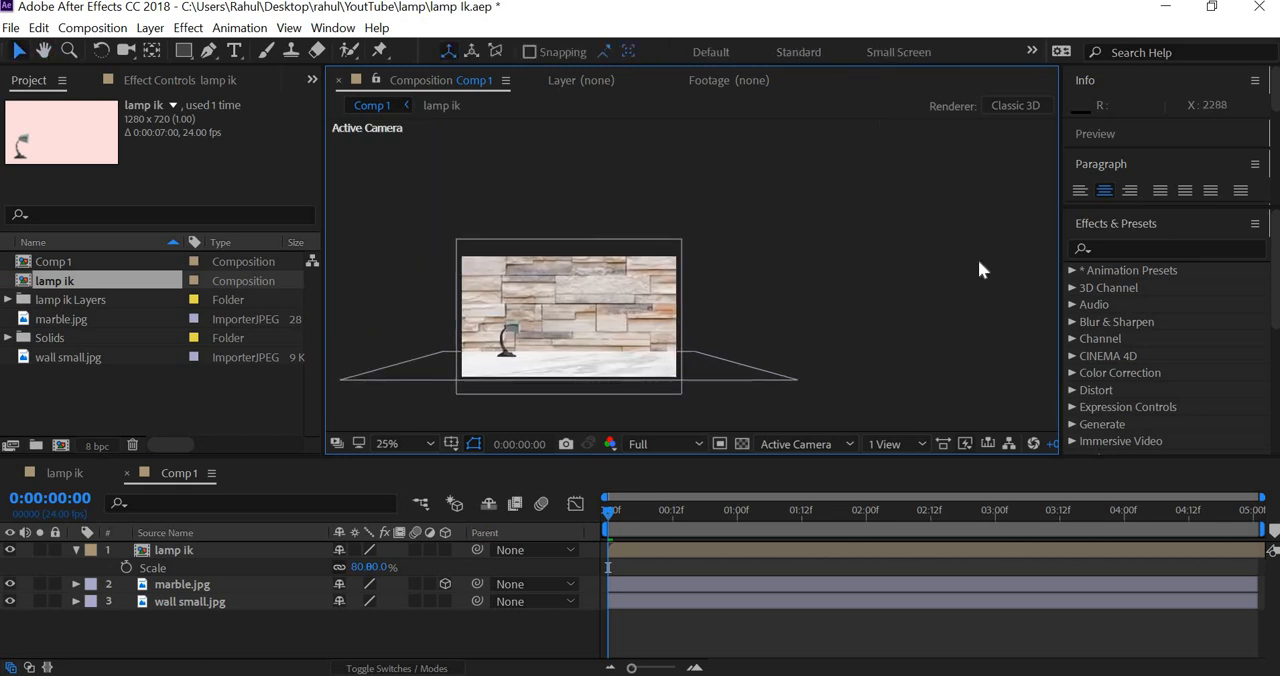
scroll(978, 268, "up", 2)
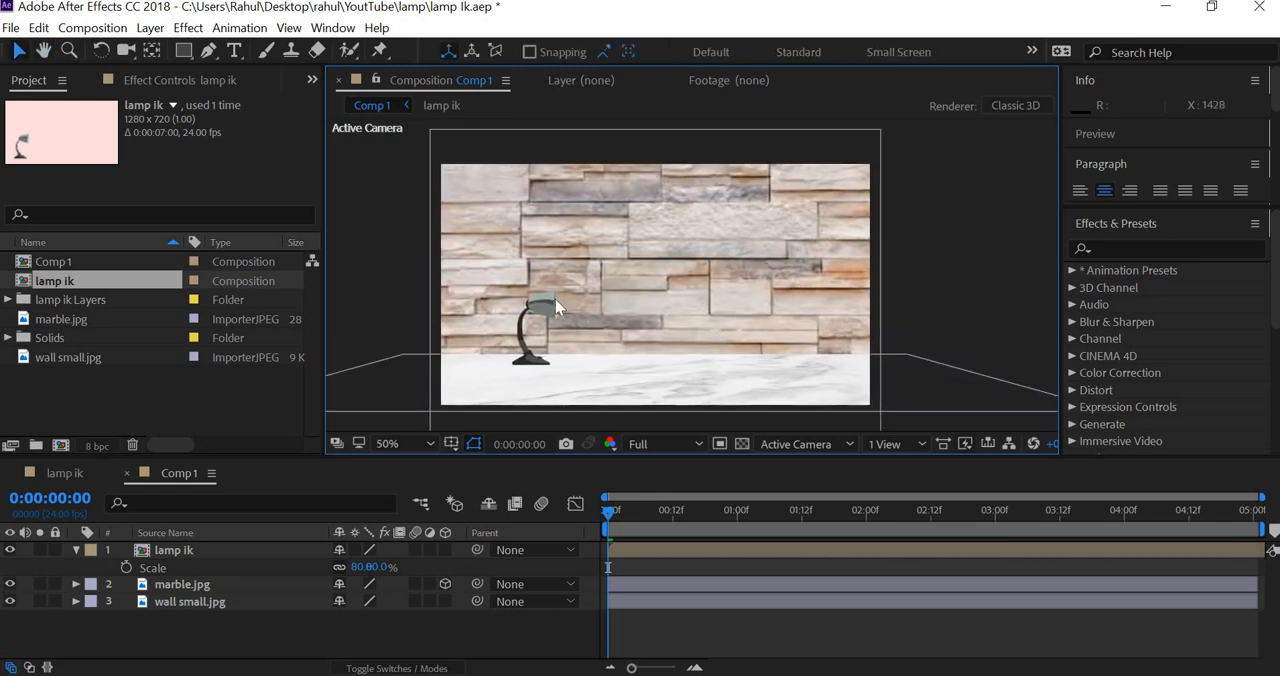
left_click(548, 306)
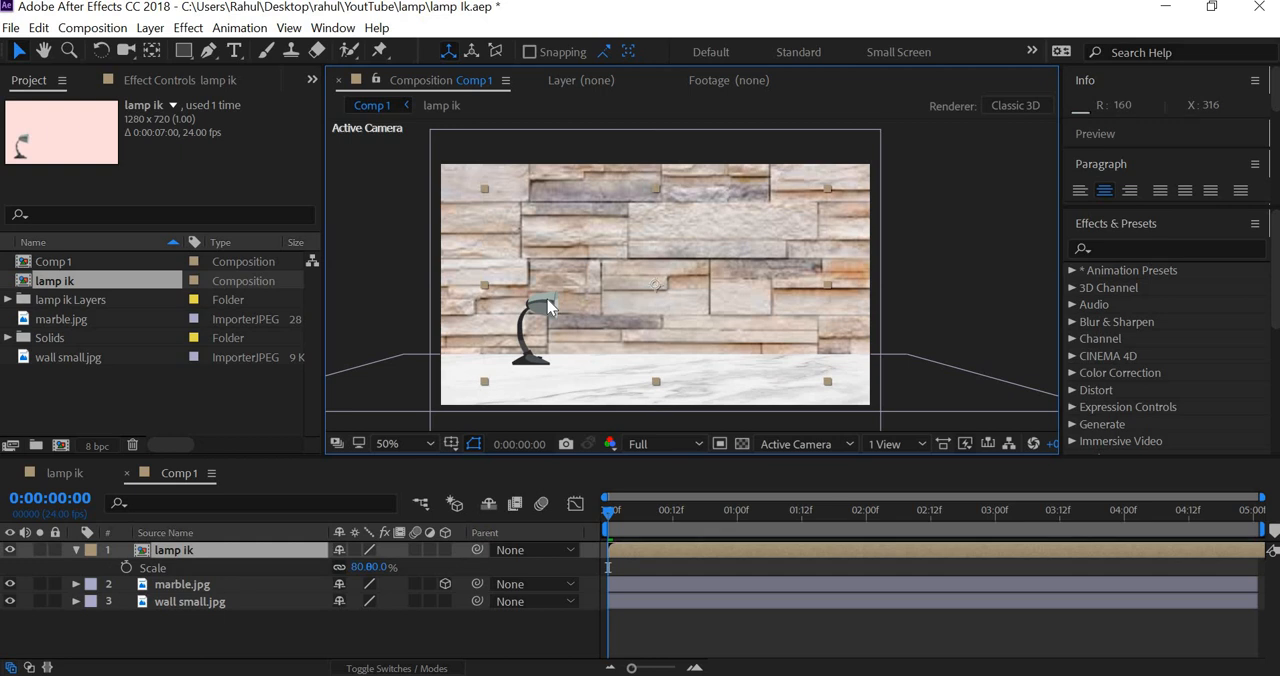
key("Return")
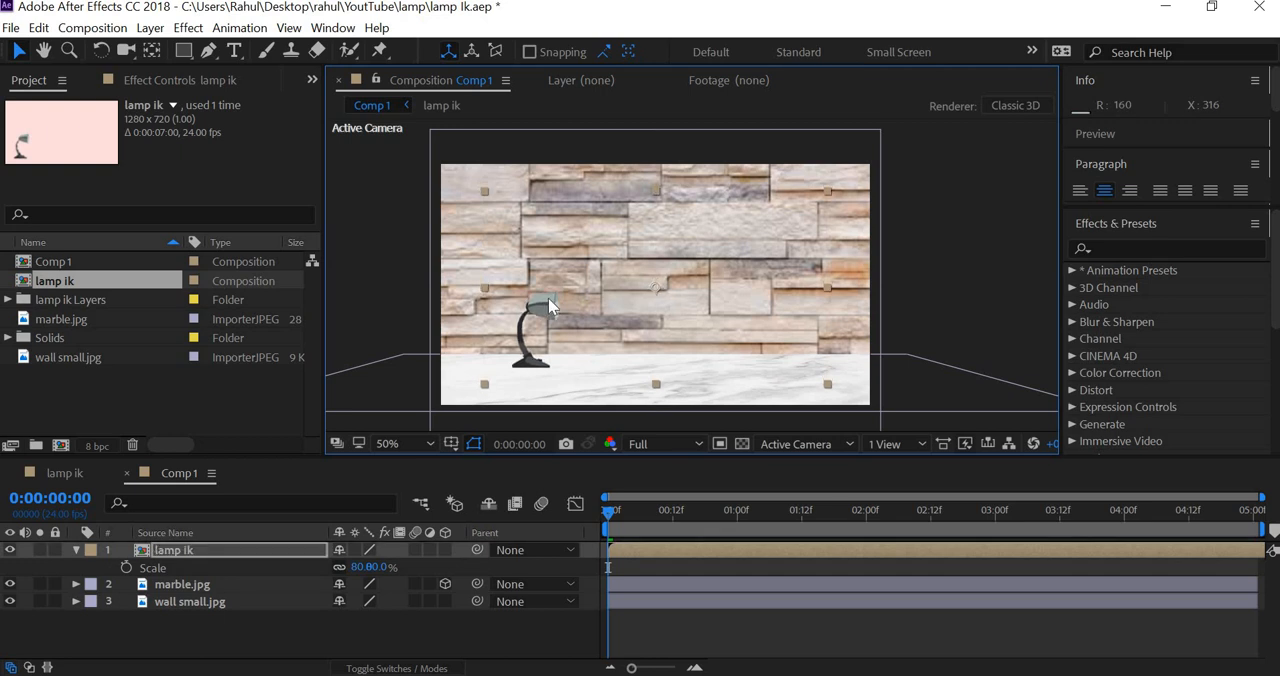
left_click(1000, 257)
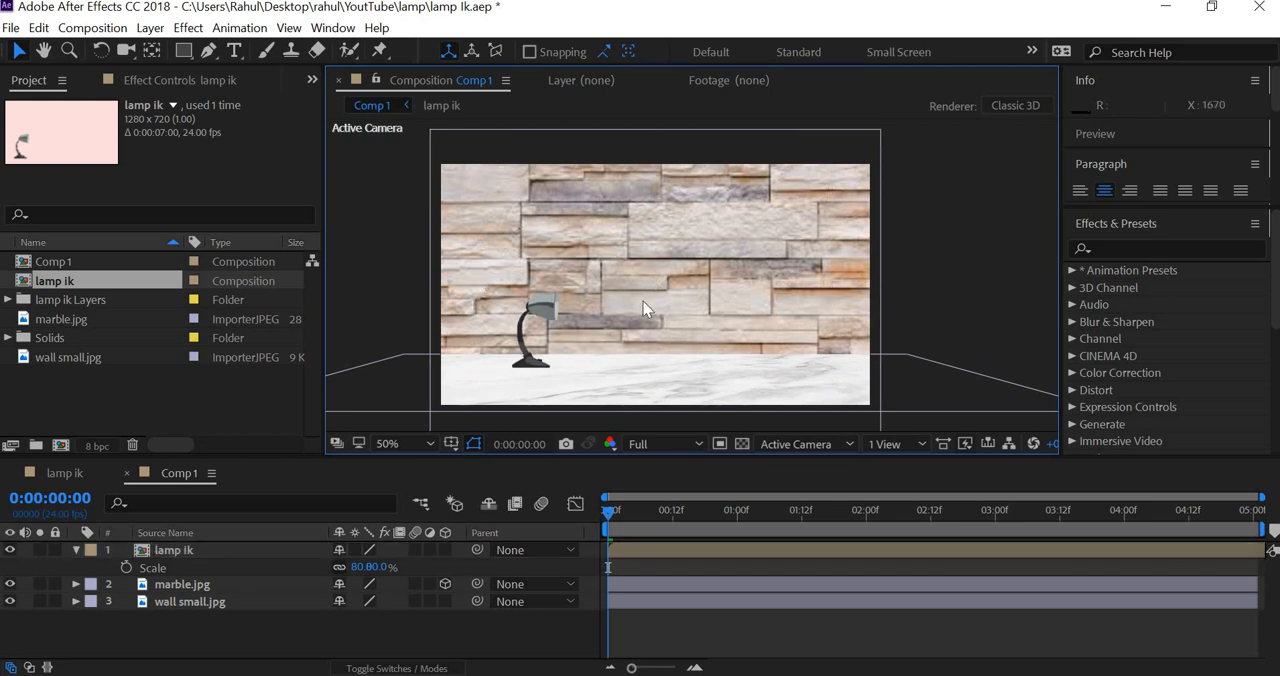
Step: Duplicate the lamp ik layer, unlink the copy's scale and flip the copy upside down
left_click(552, 307)
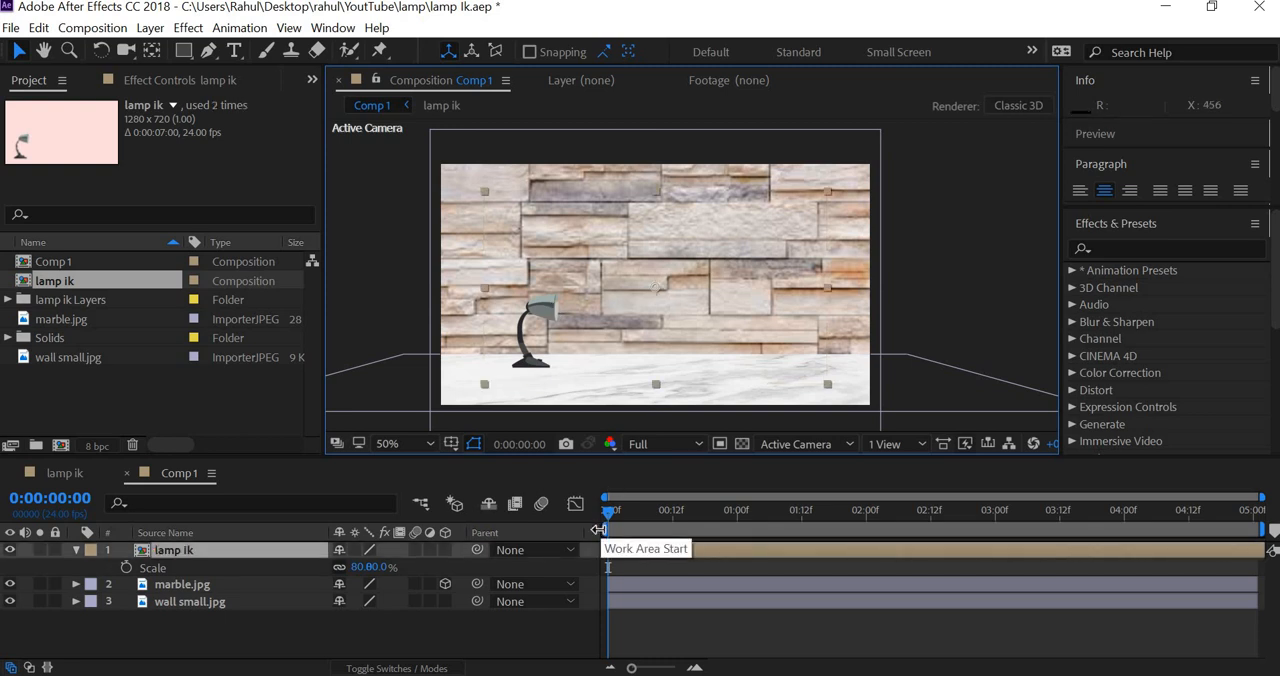
key("ctrl+d")
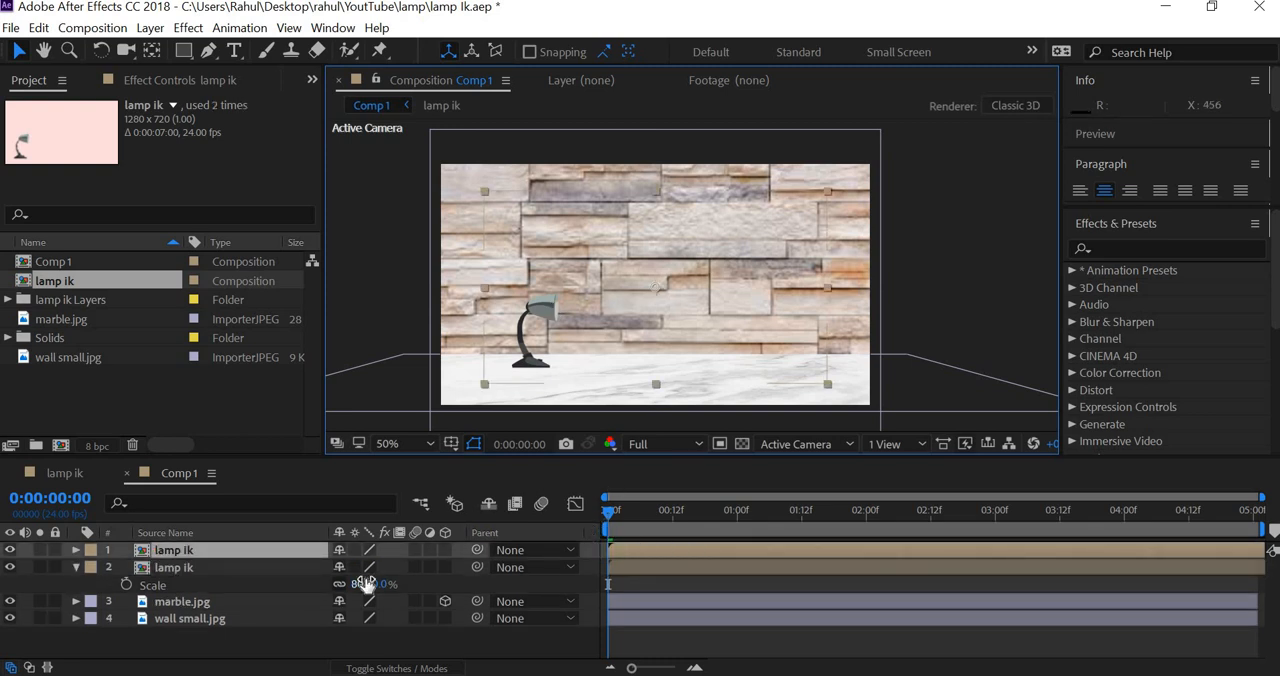
key("s")
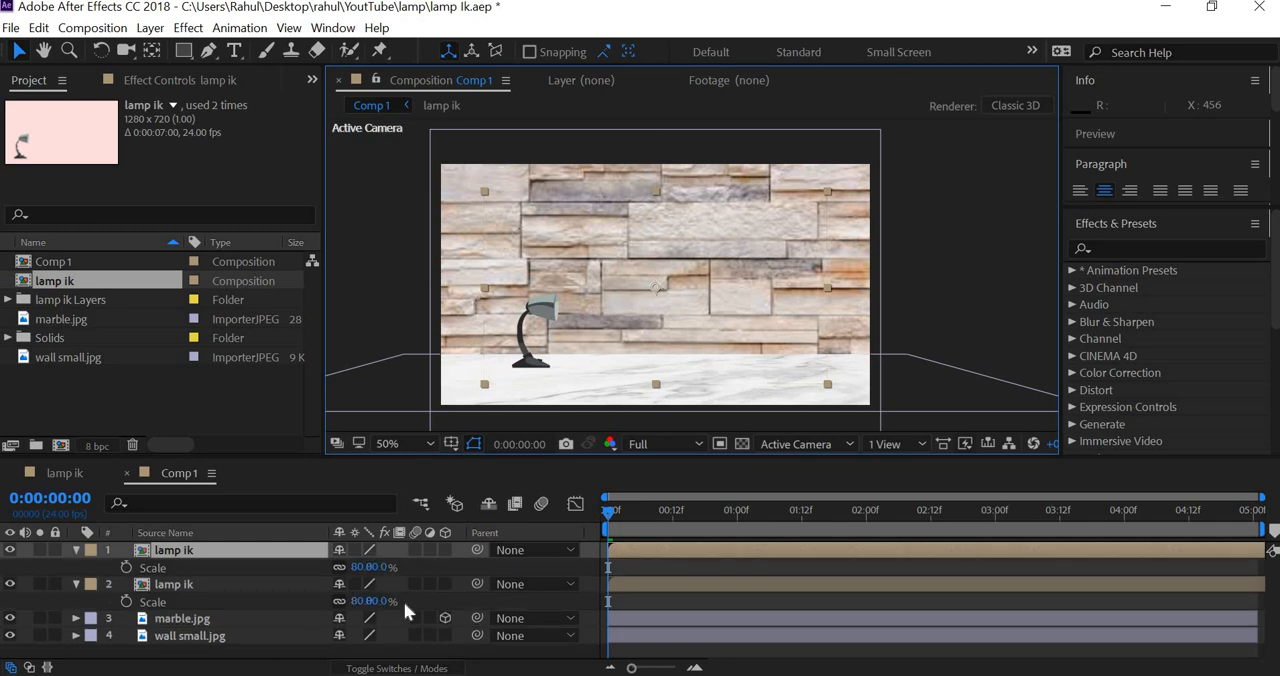
left_click(350, 575)
left_click_drag(388, 567, 233, 570)
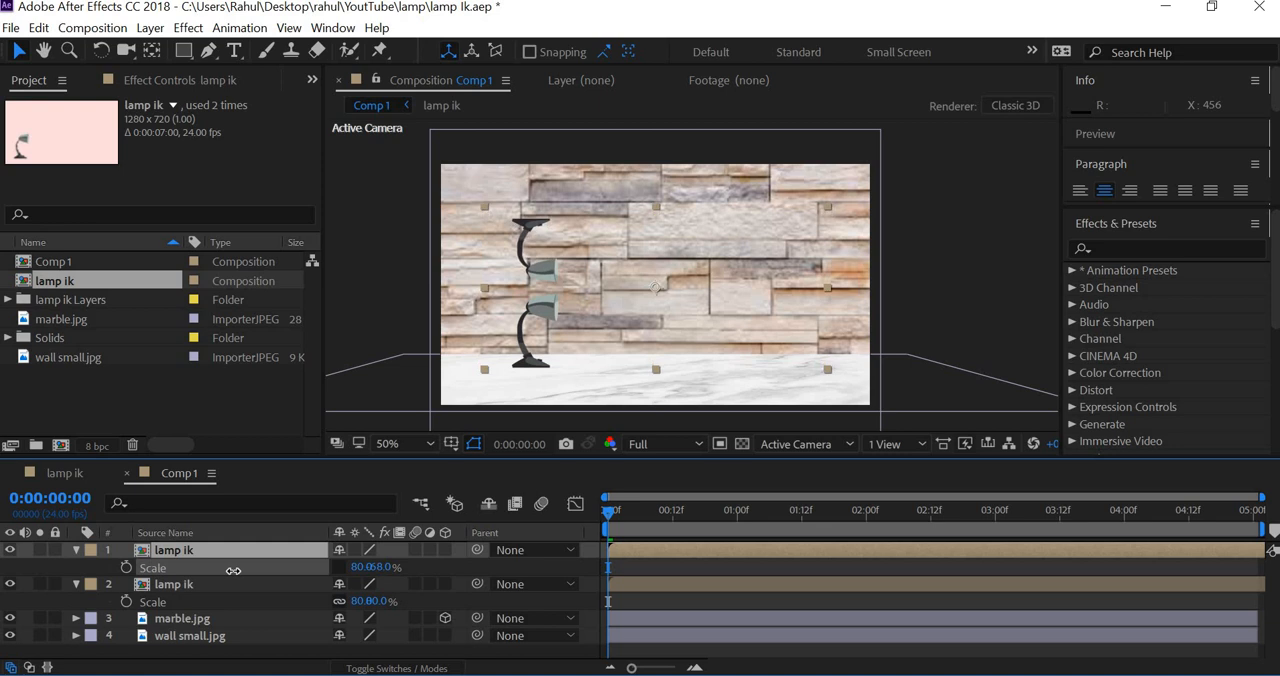
Step: Set the flipped lamp copy's vertical scale to -80%
left_click(381, 567)
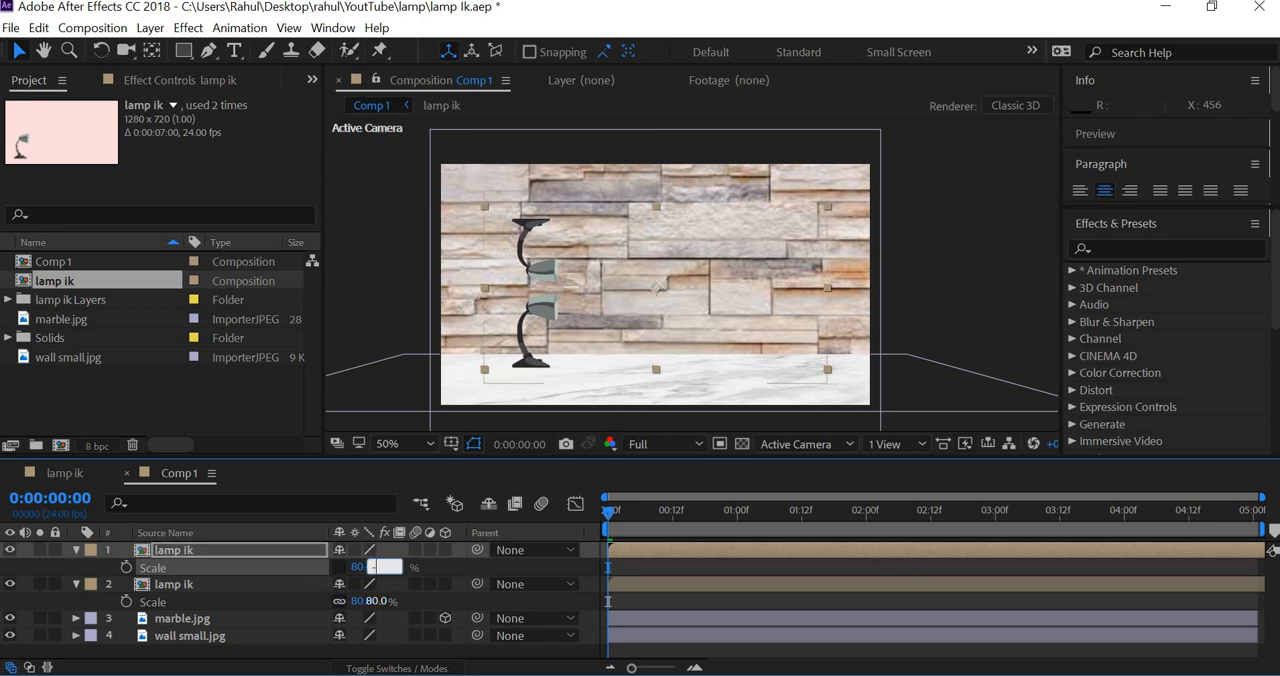
type("60")
key("Return")
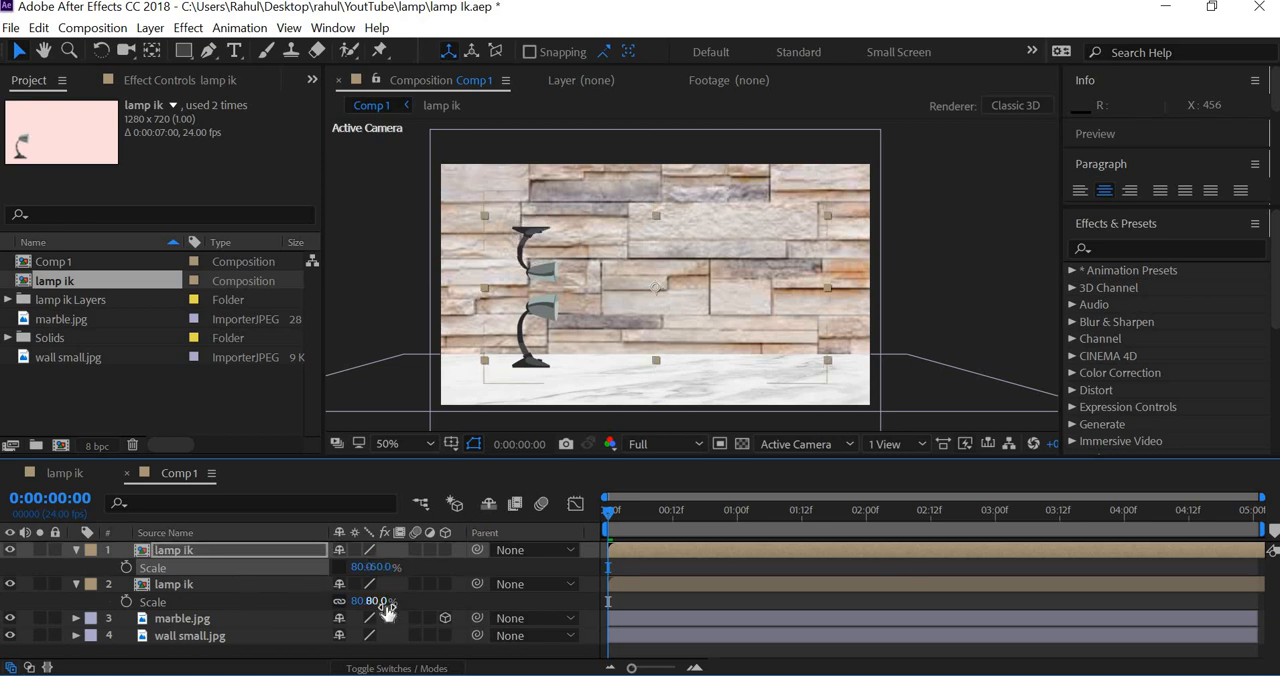
left_click(383, 568)
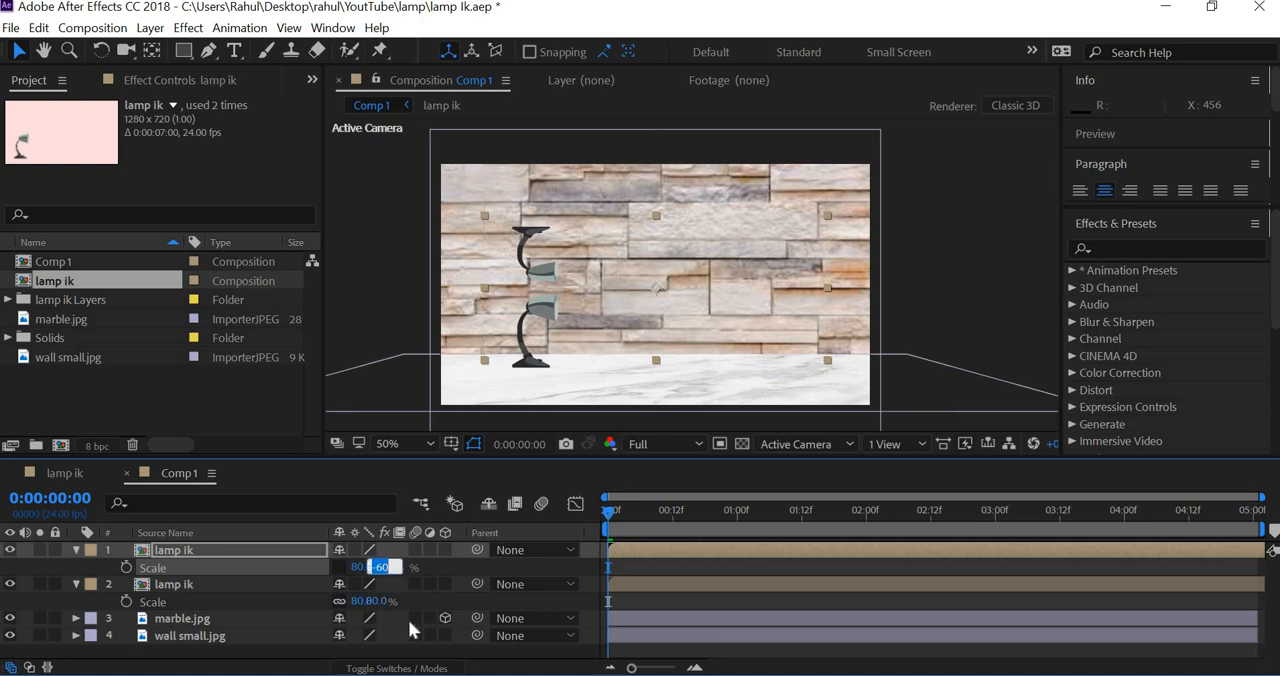
type("80")
key("Return")
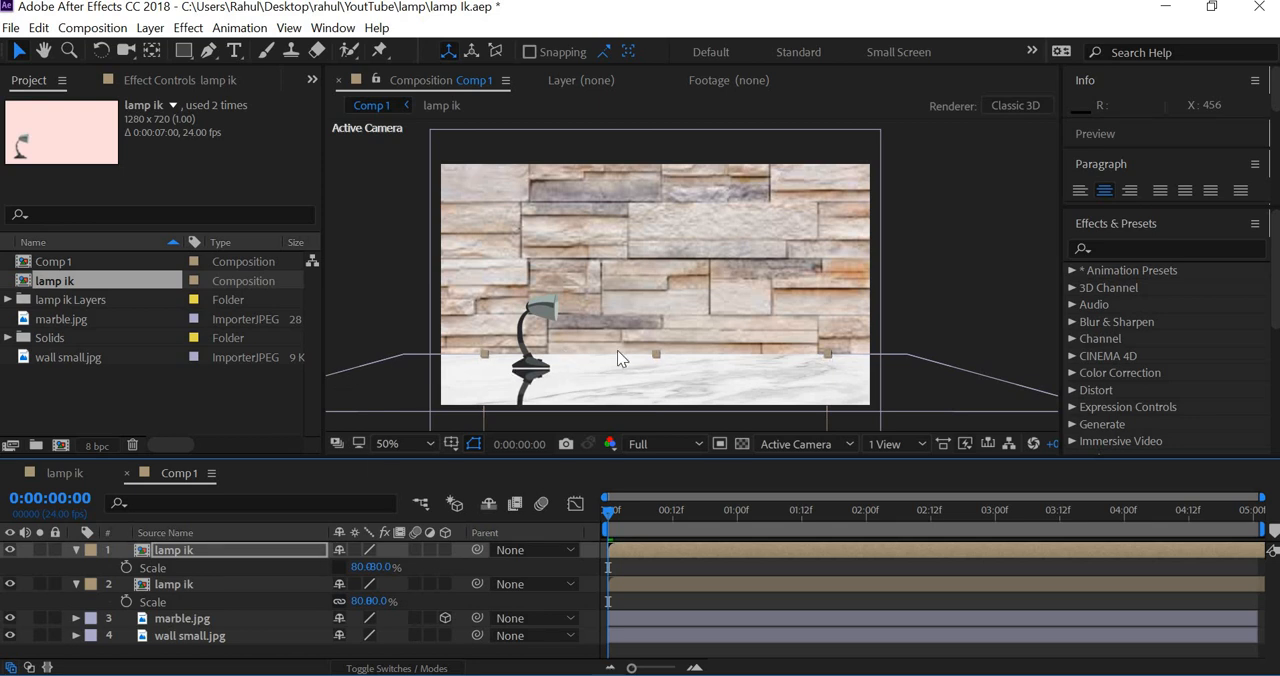
Step: Position the flipped lamp copy so its base meets the original lamp's base as a reflection on the floor
scroll(544, 387, "up", 1)
scroll(545, 388, "up", 1)
left_click_drag(546, 383, 820, 154)
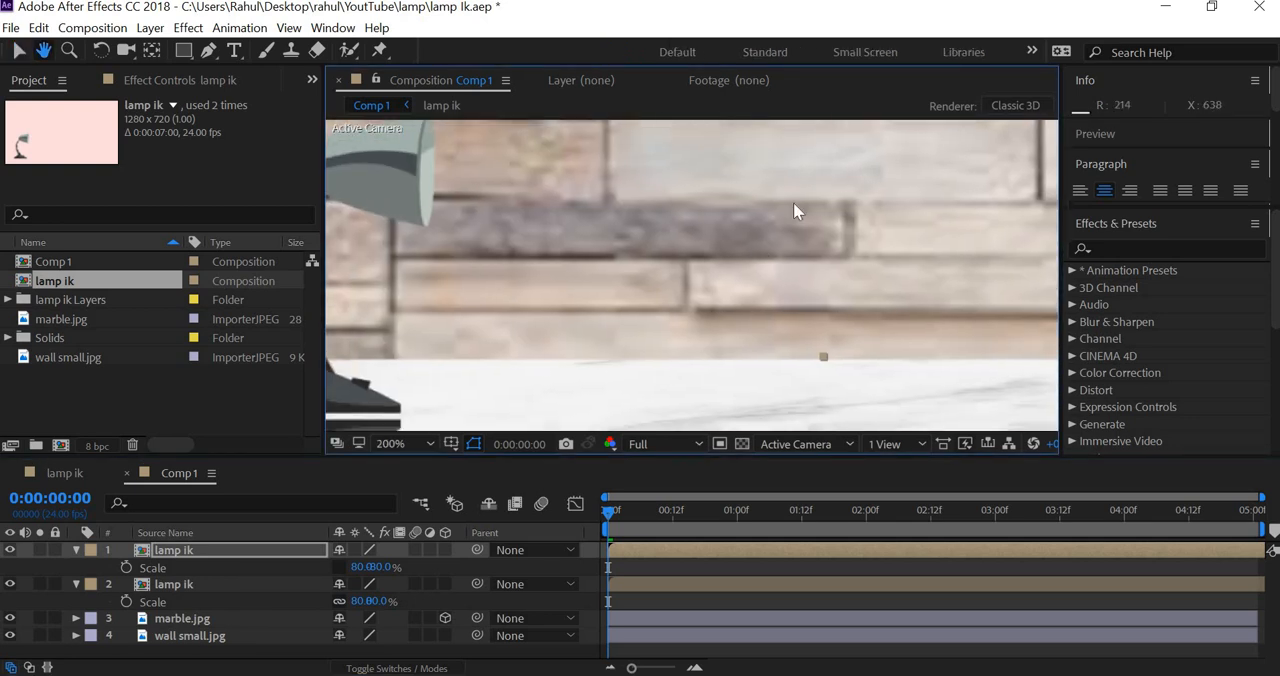
scroll(707, 281, "down", 1)
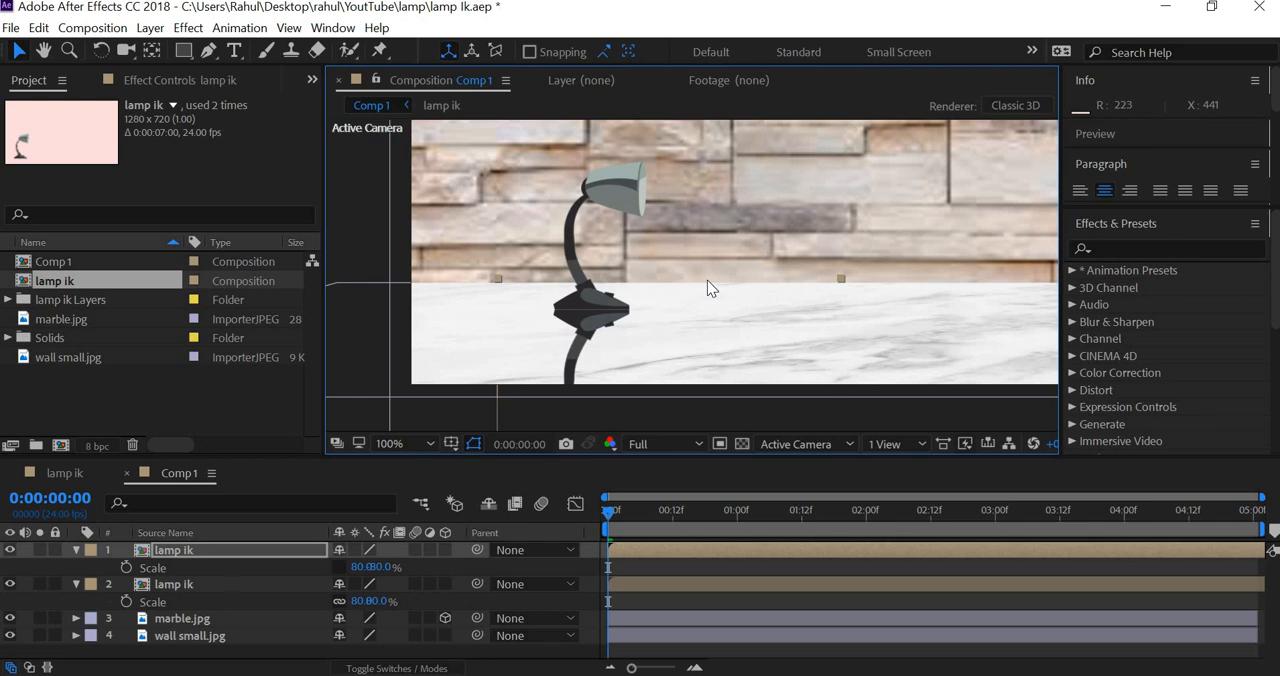
scroll(707, 281, "down", 2)
left_click_drag(707, 281, 586, 297)
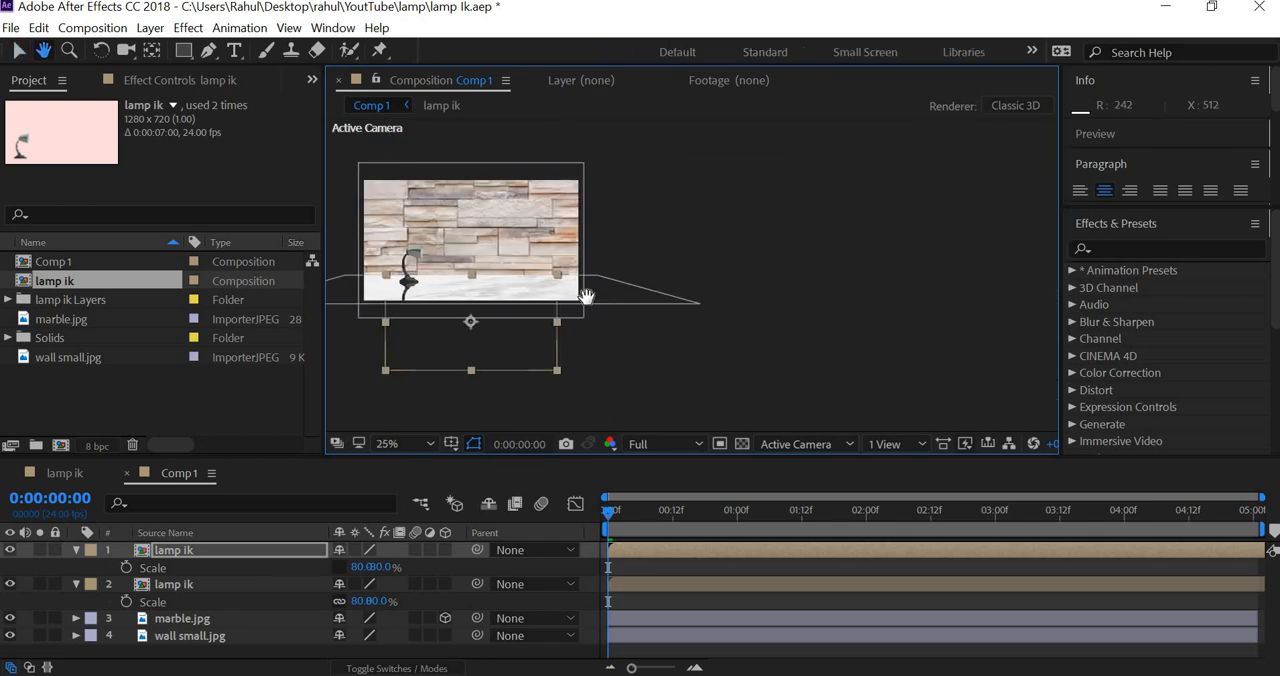
Step: Preview the lamp animation with its reflection and park the playhead at 0:00:00:22
key("space")
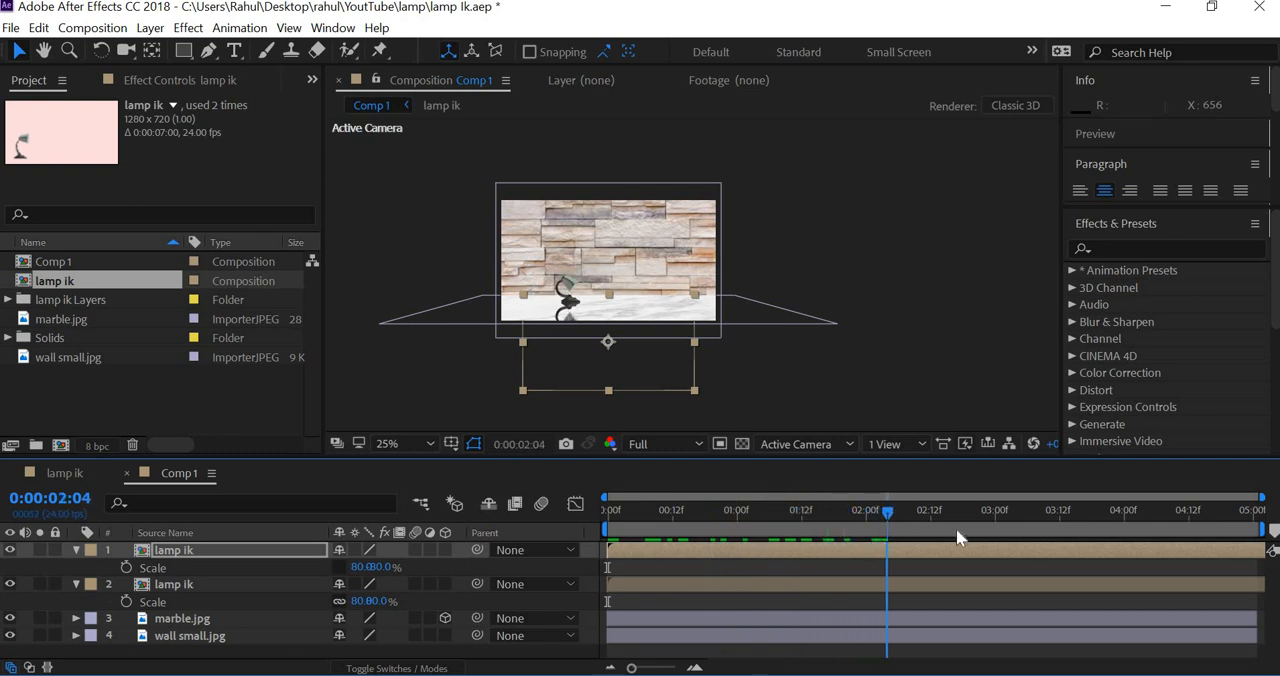
left_click(763, 514)
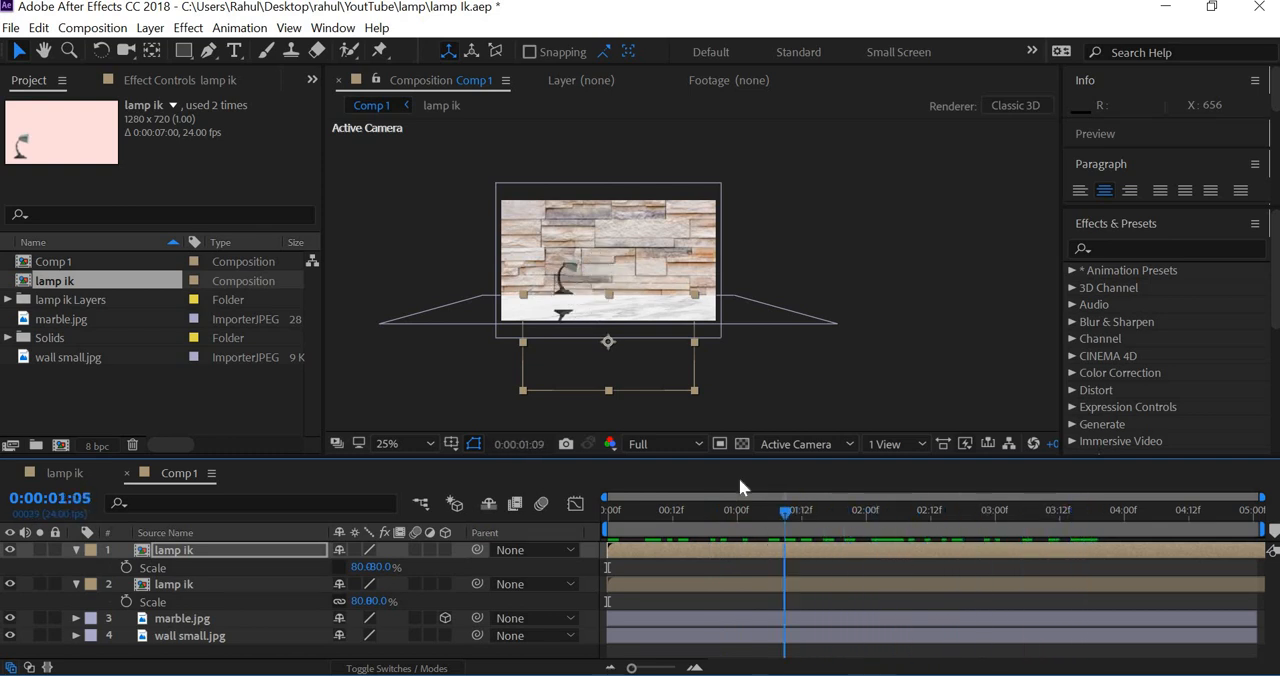
left_click_drag(623, 350, 694, 465)
scroll(694, 261, "up", 2)
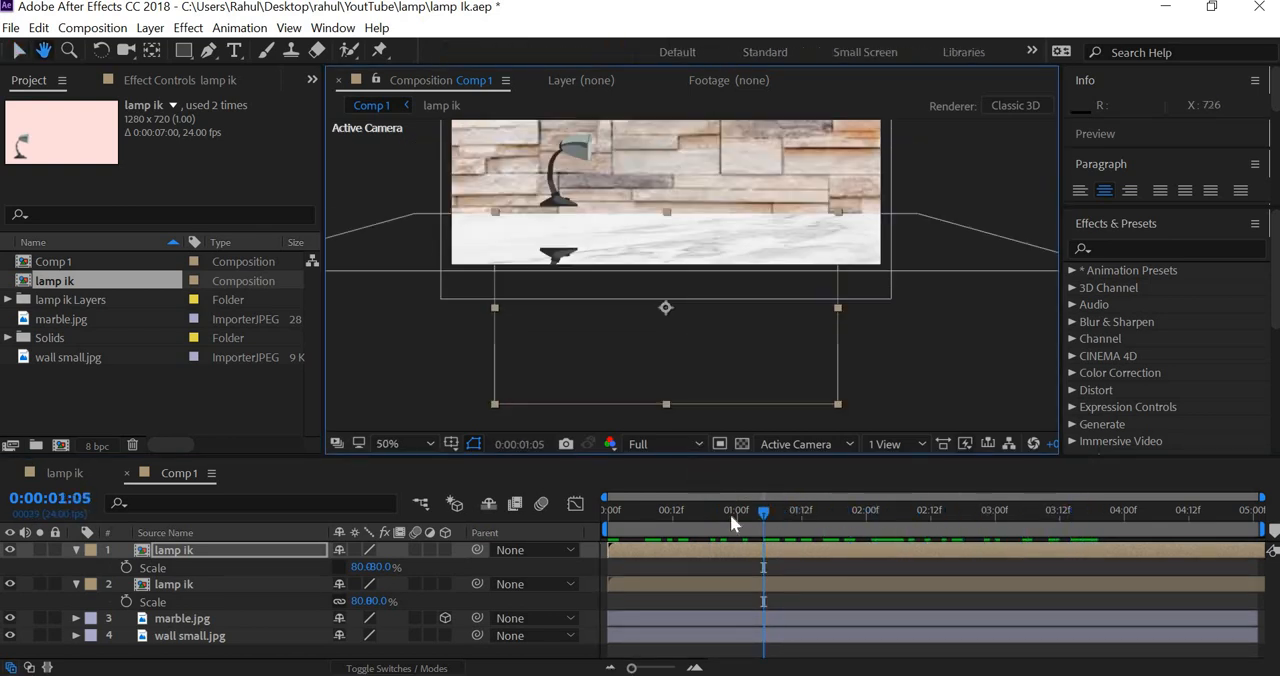
mouse_move(740, 518)
left_mouse_down()
mouse_move(713, 508)
mouse_move(725, 507)
left_mouse_up()
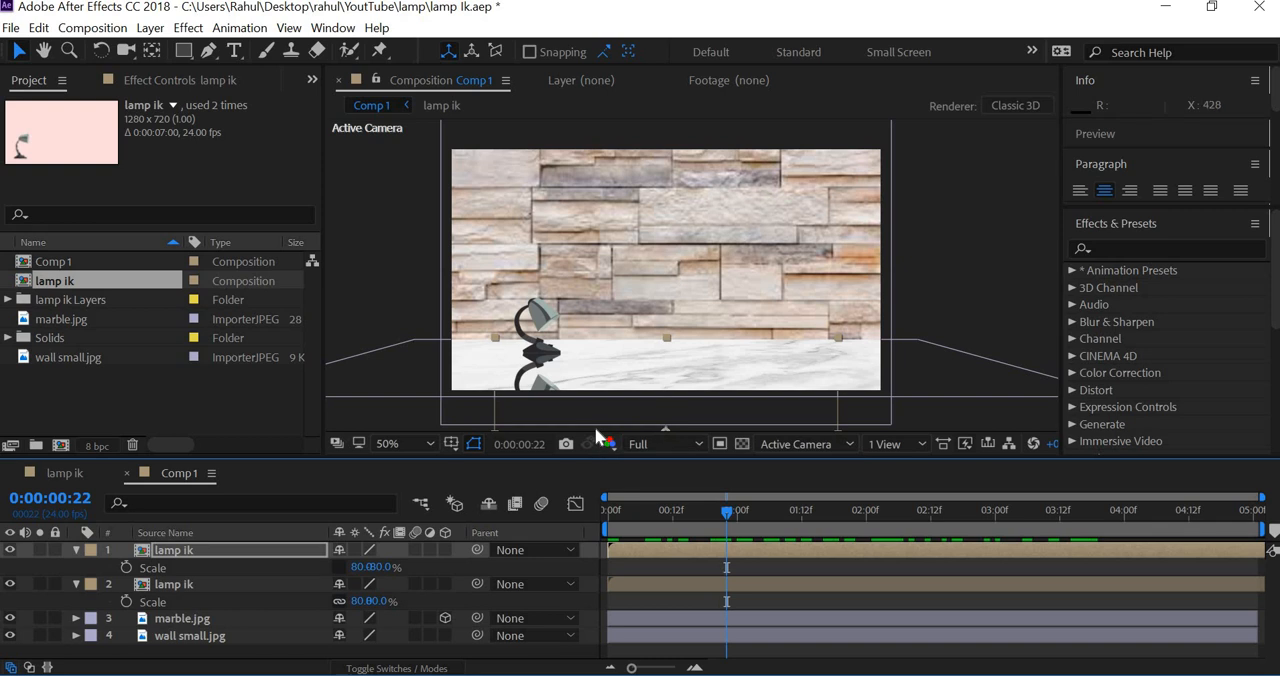
Step: Try a lower opacity on the flipped lamp copy, and set it back to 100%
key("t")
left_click(345, 568)
type("5")
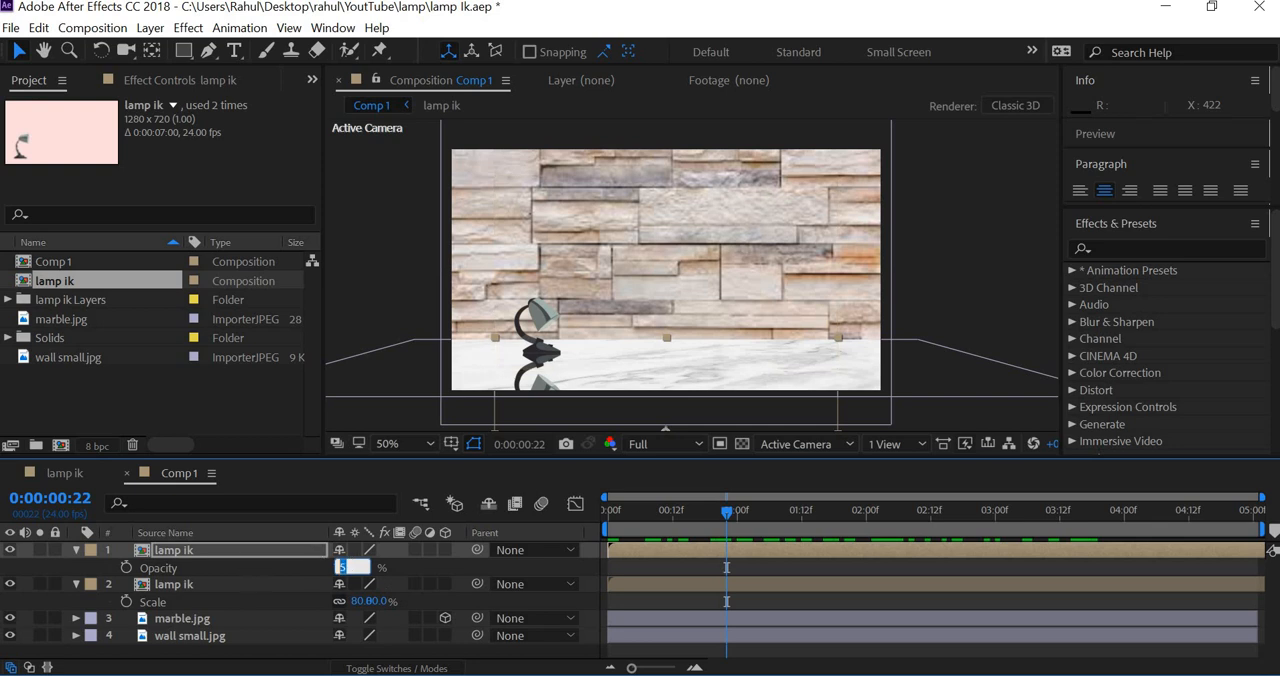
type("100")
key("Return")
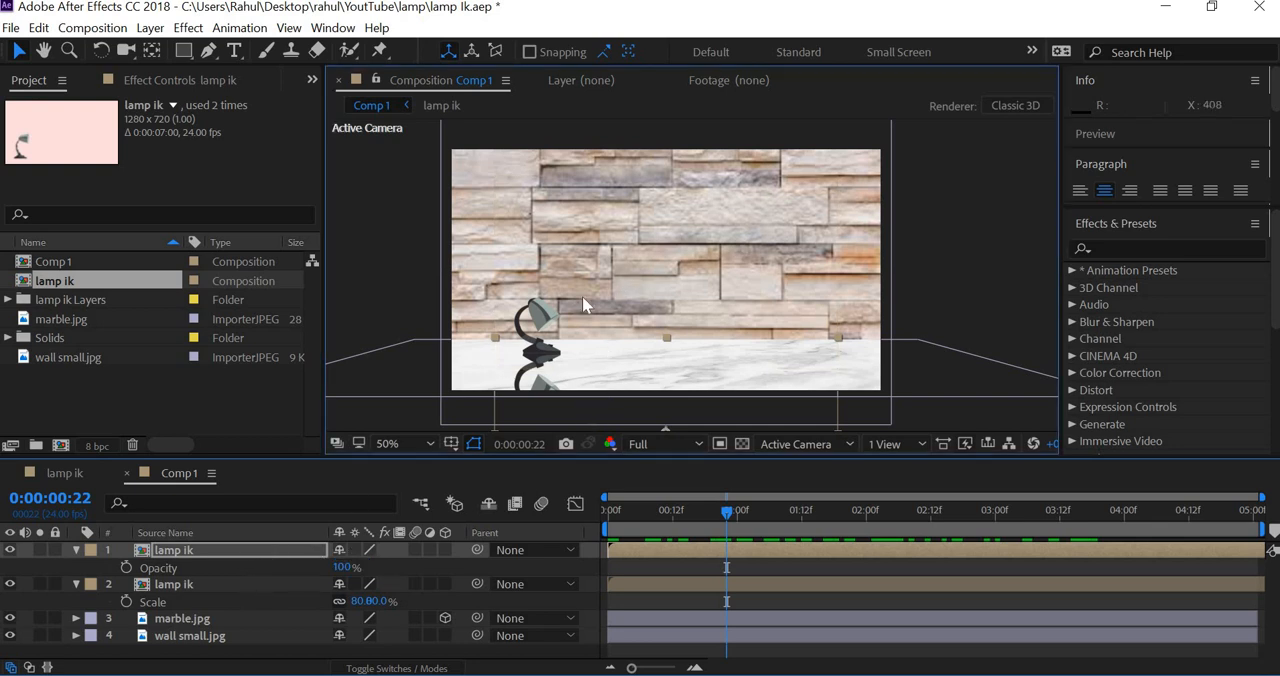
Step: Apply a Gradient Overlay layer style to the flipped lamp ik copy
left_click_drag(582, 296, 624, 171)
scroll(560, 310, "up", 1)
left_click_drag(507, 285, 625, 385)
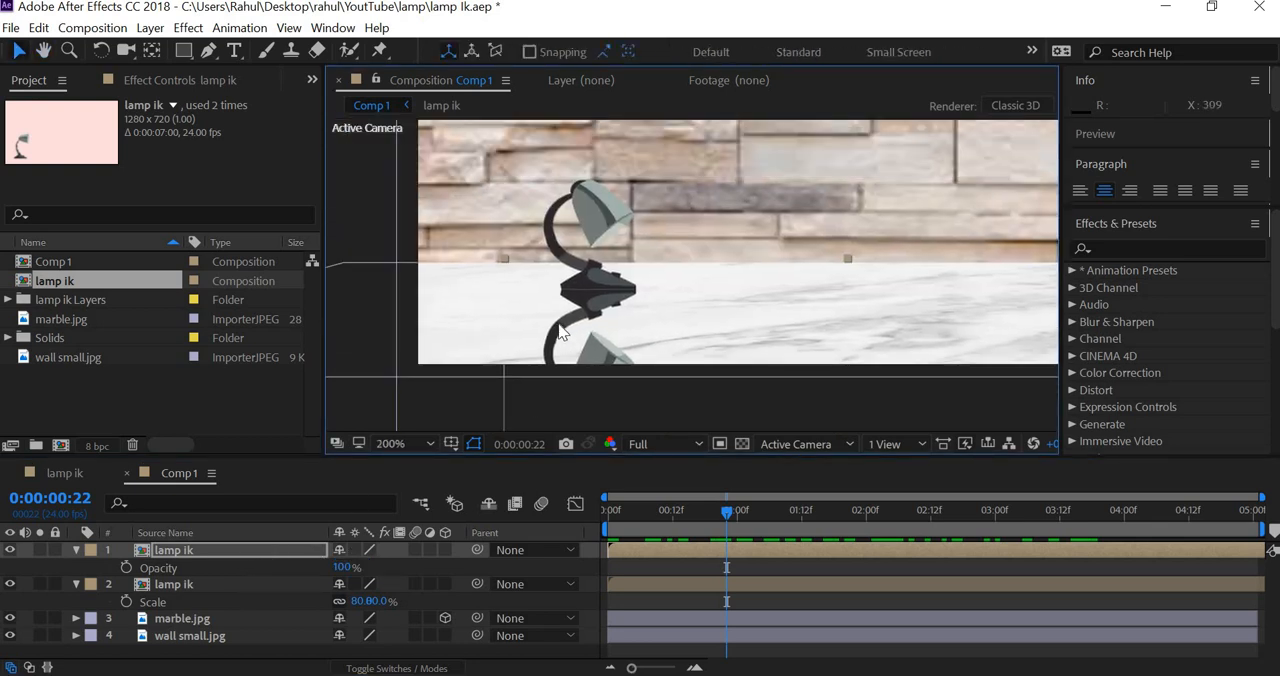
scroll(504, 310, "up", 1)
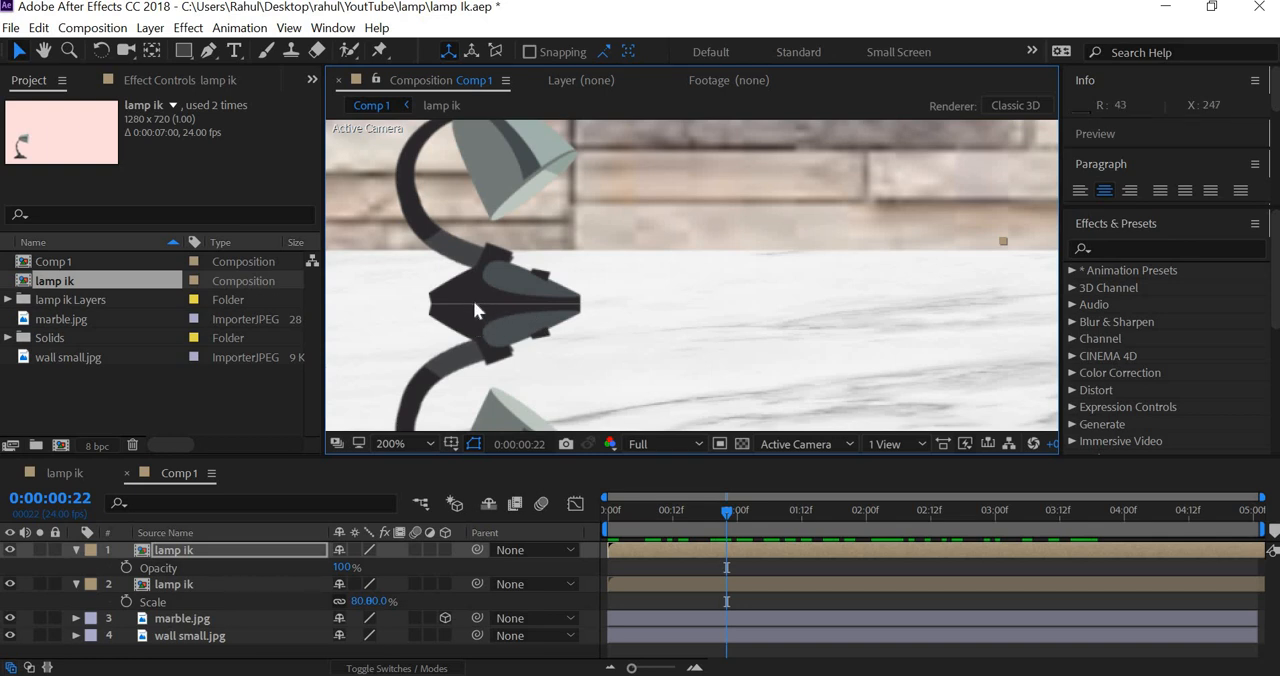
key("comma")
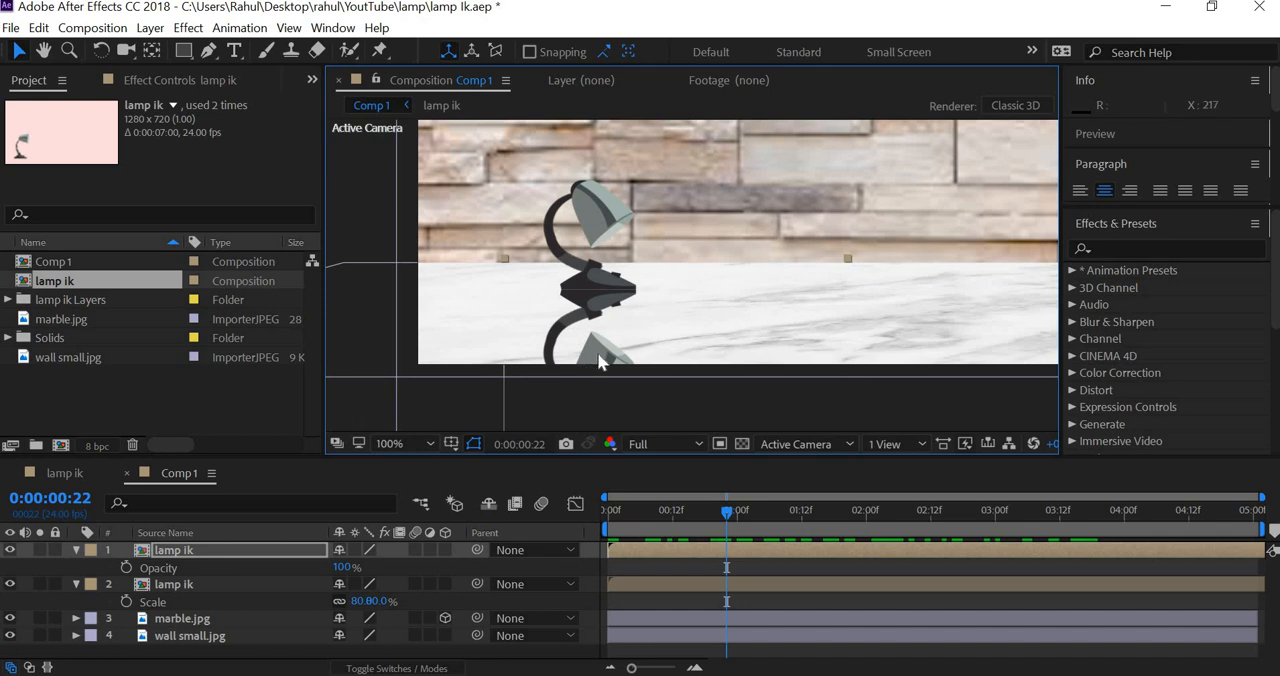
left_click(150, 27)
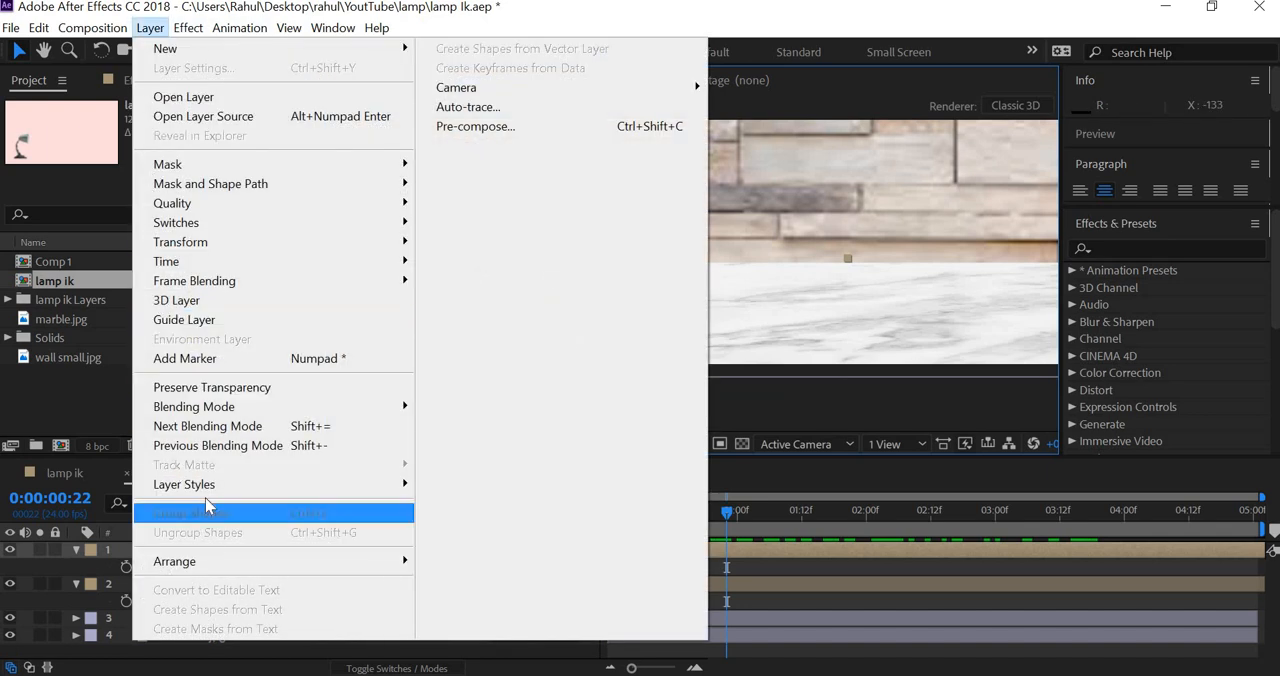
mouse_move(210, 485)
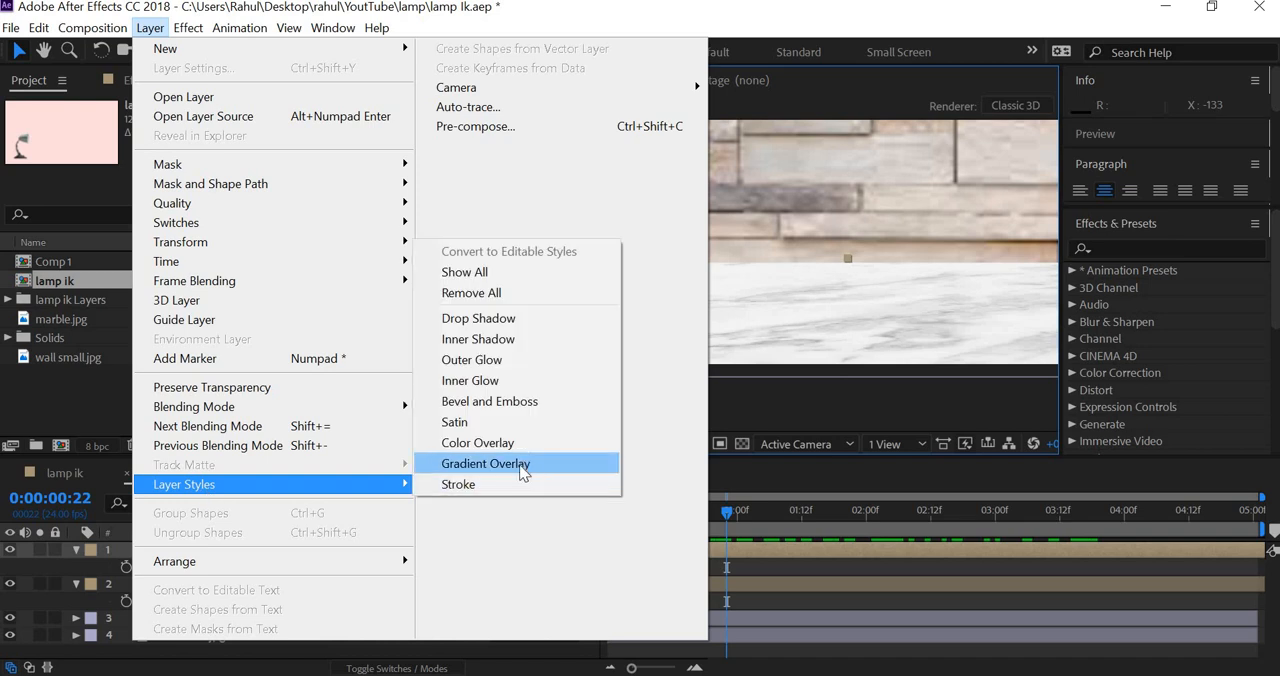
left_click(521, 465)
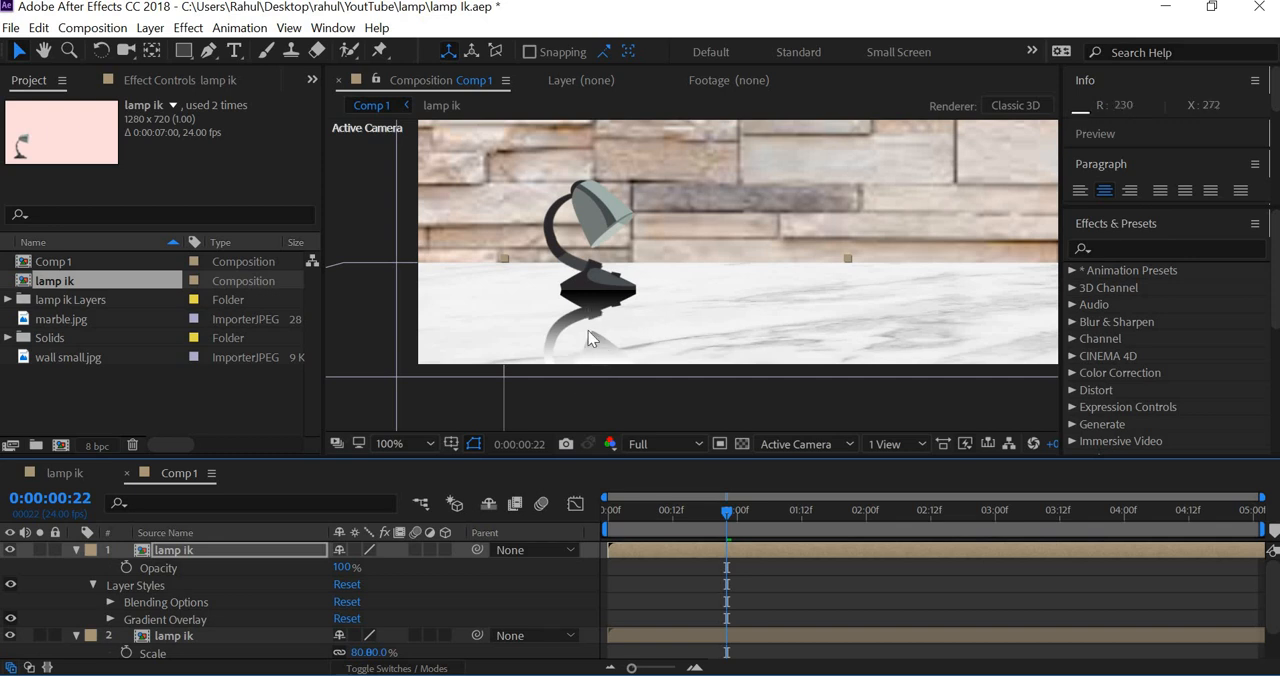
Step: Set the Gradient Overlay's blend mode on the flipped lamp ik copy to Screen
left_click(110, 619)
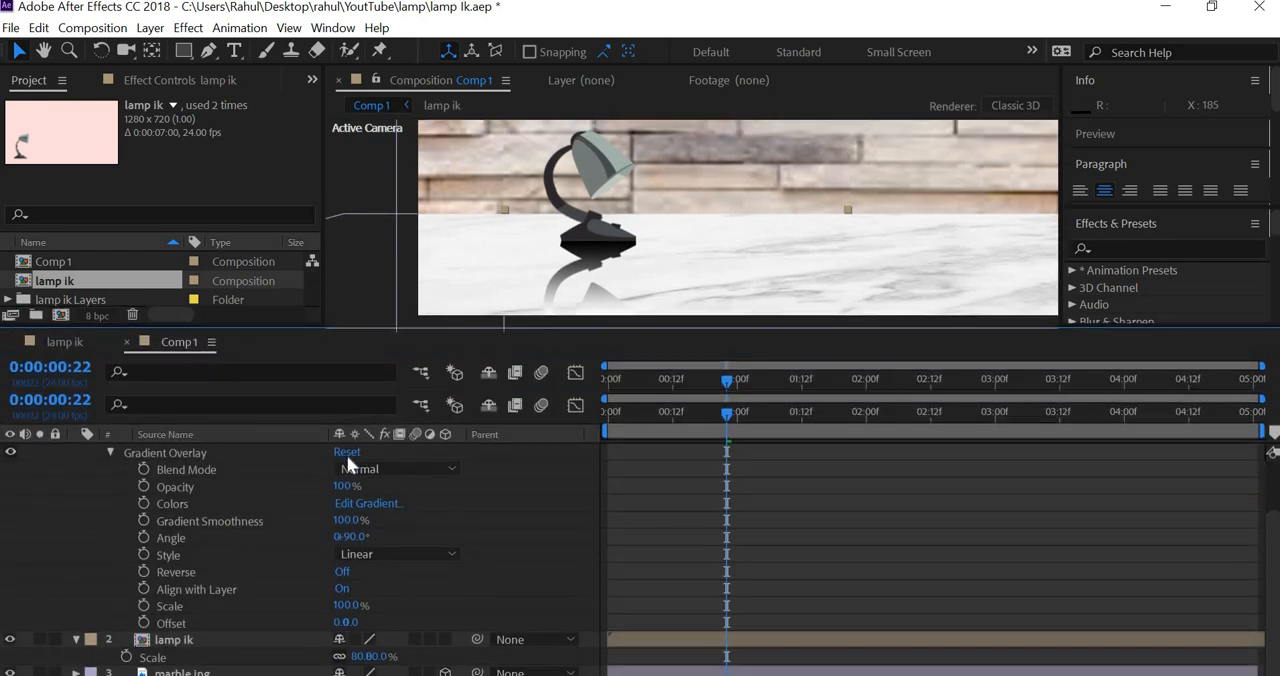
left_click(405, 470)
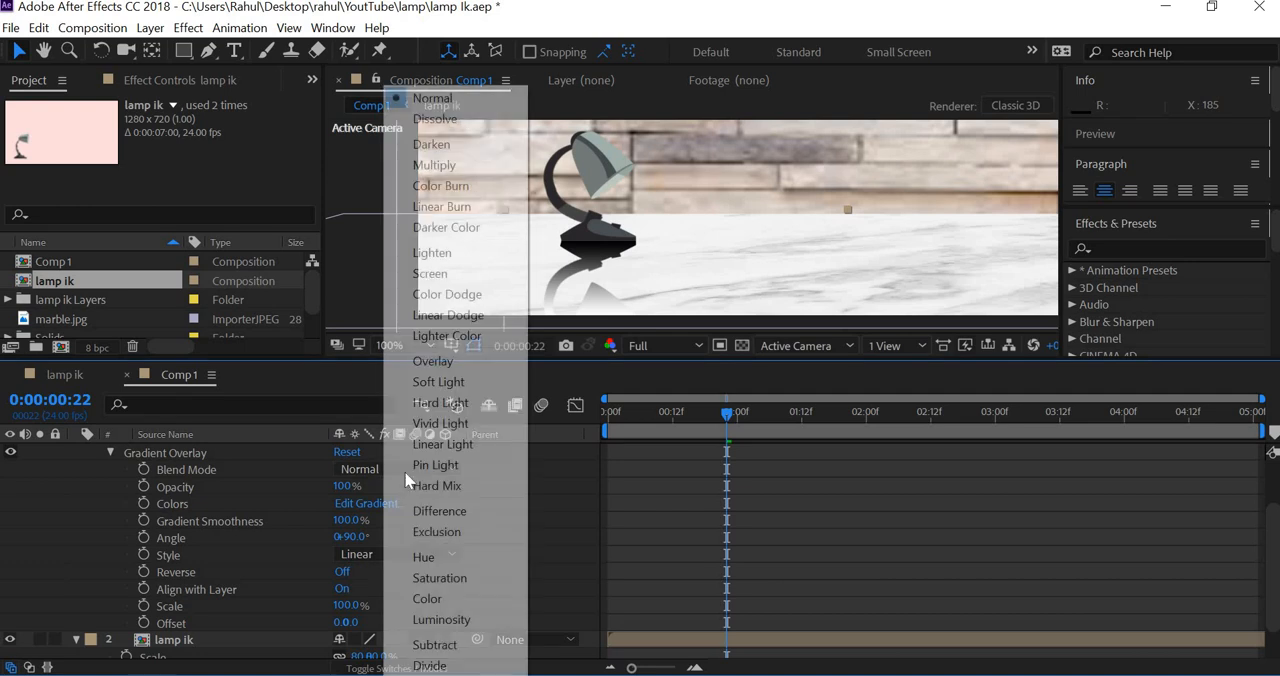
left_click(433, 275)
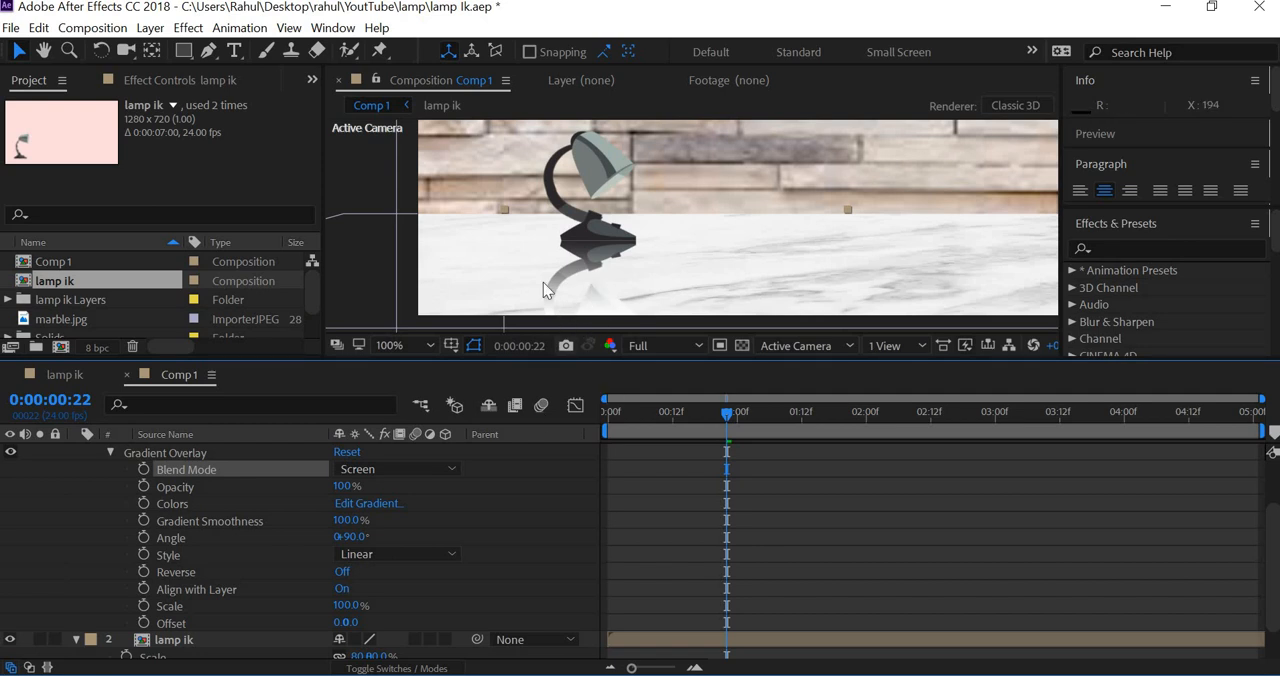
Step: Try the Darken and Lighten blend modes on the Gradient Overlay, set it back to Screen, and examine the reflection
left_click(450, 467)
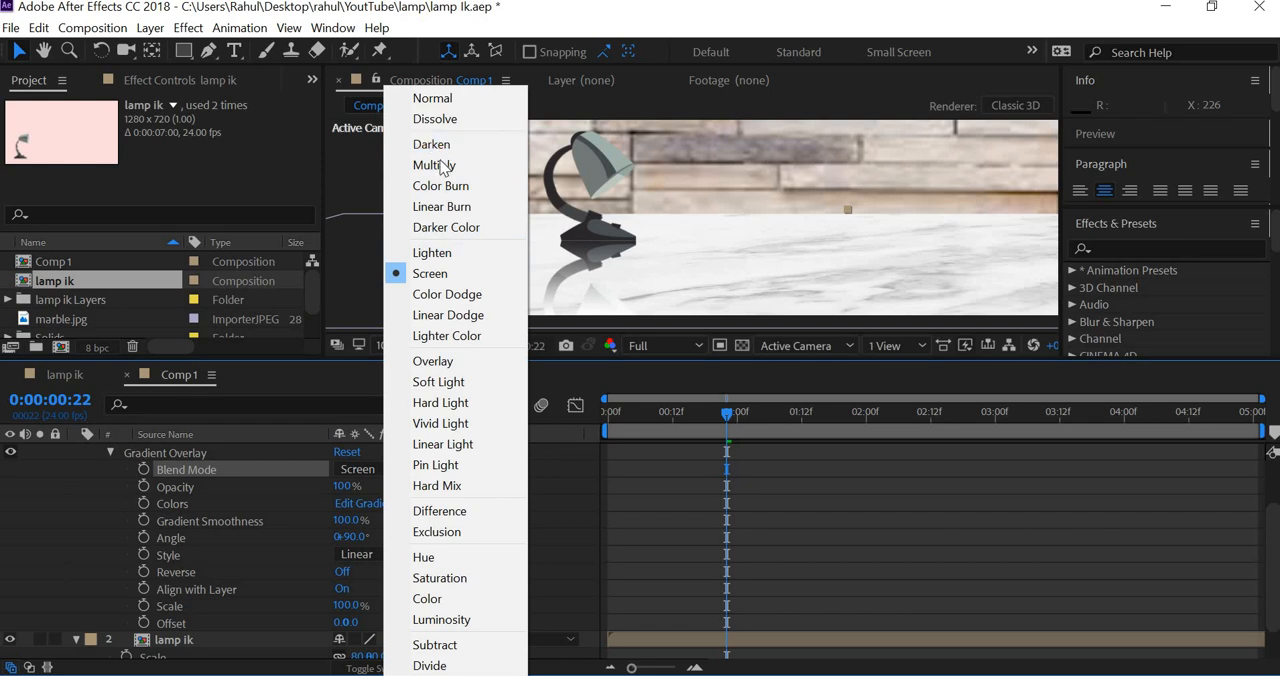
left_click(438, 144)
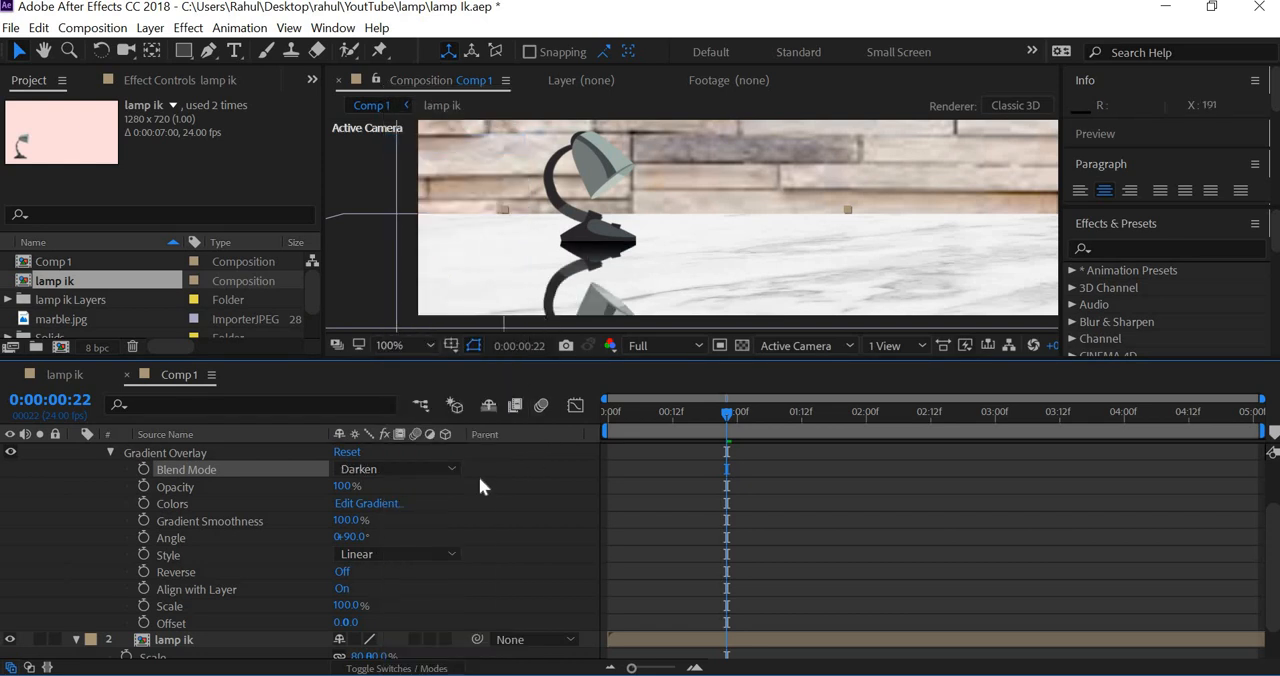
left_click_drag(655, 241, 588, 250)
scroll(655, 232, "down", 1)
left_click_drag(689, 275, 640, 283)
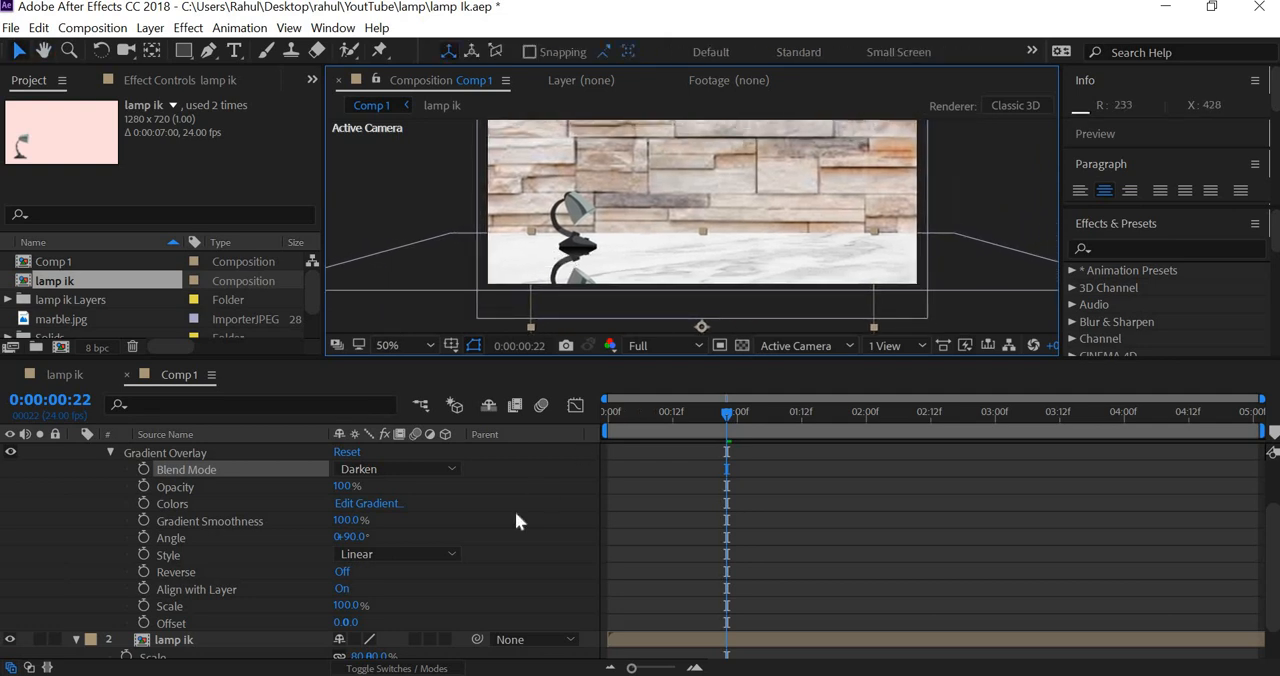
left_click(448, 467)
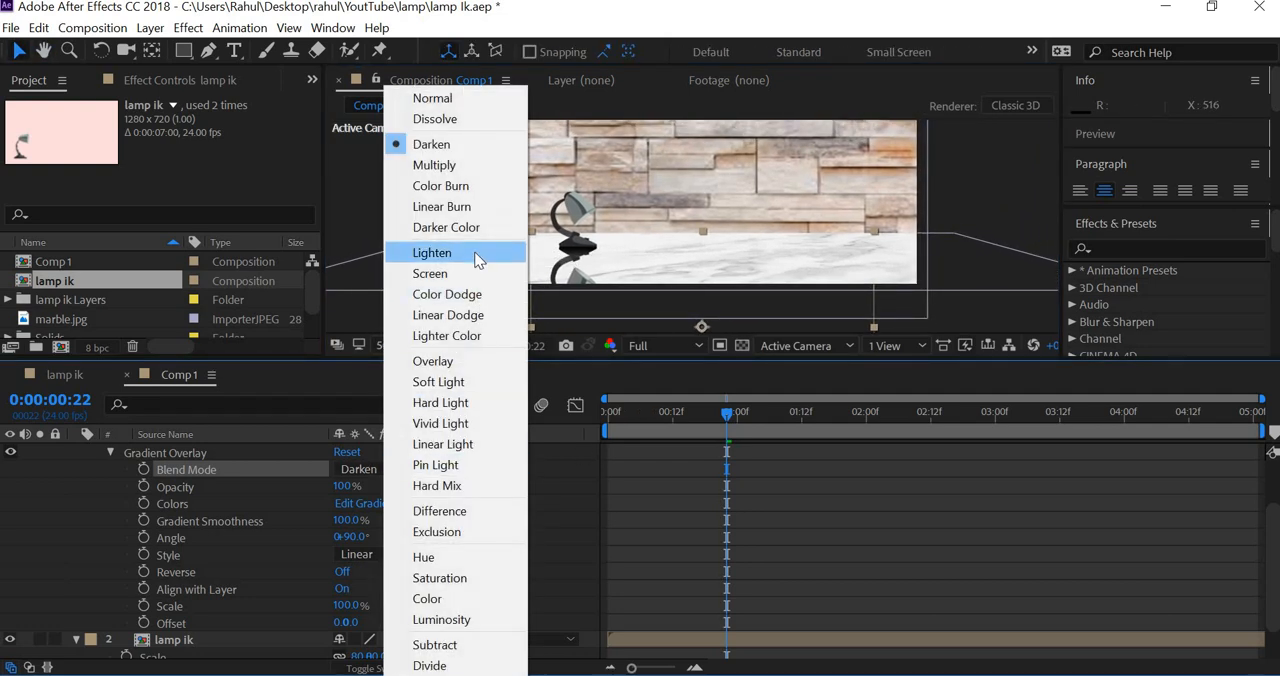
left_click(474, 252)
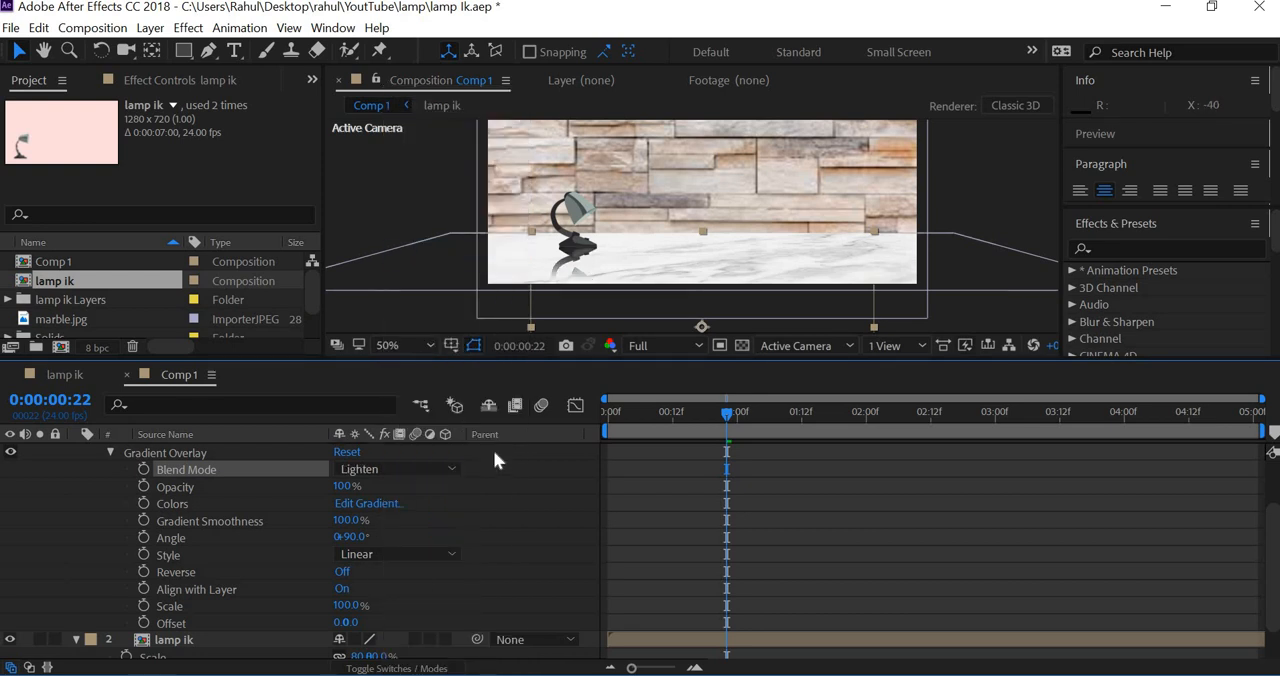
left_click(446, 470)
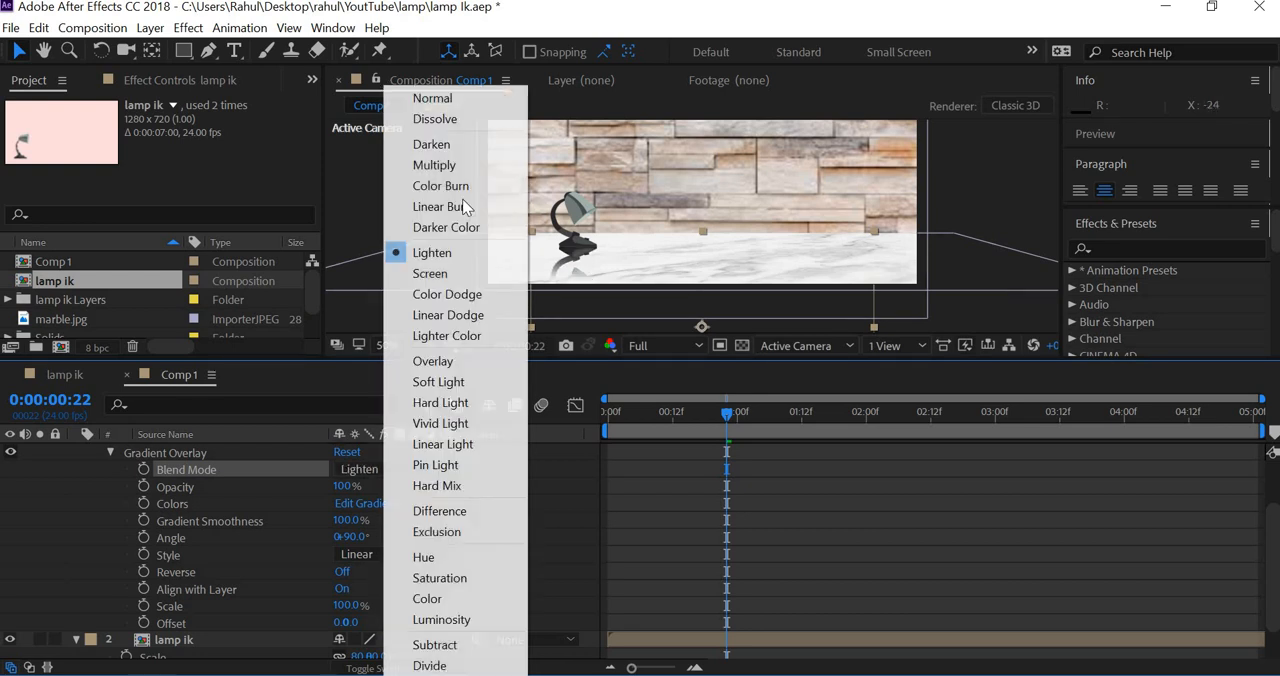
left_click(458, 285)
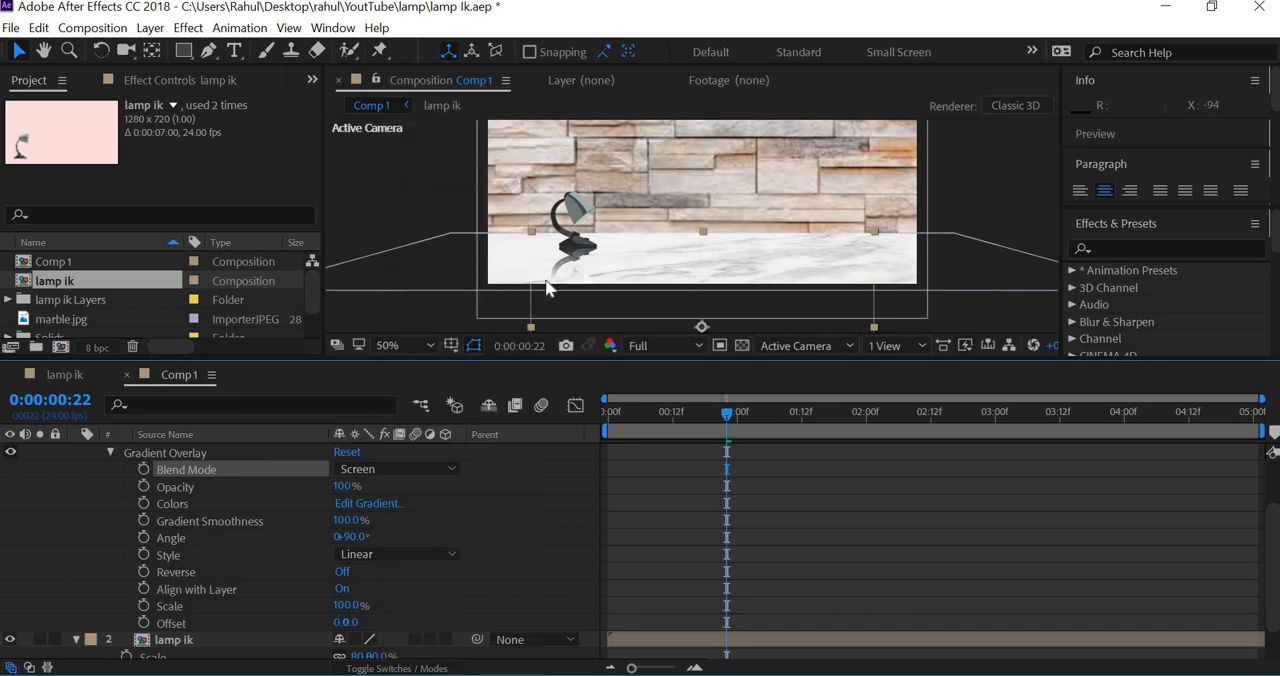
scroll(589, 299, "up", 3)
scroll(590, 308, "down", 4)
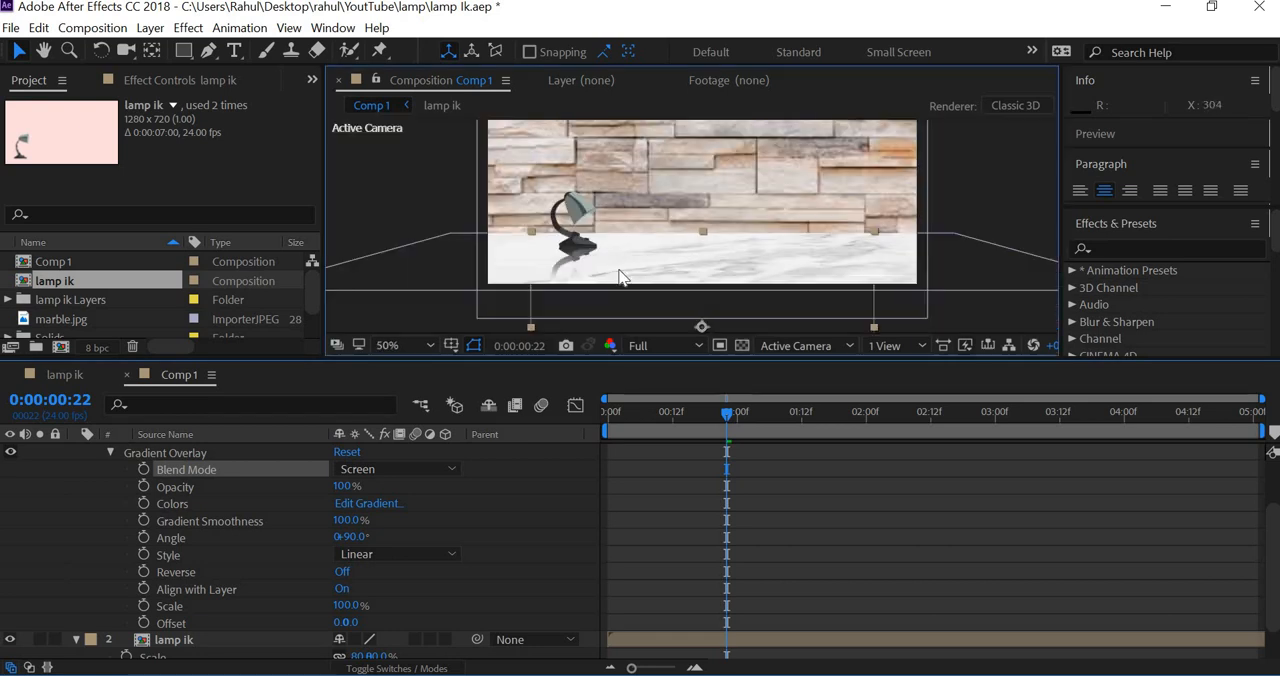
scroll(614, 269, "up", 3)
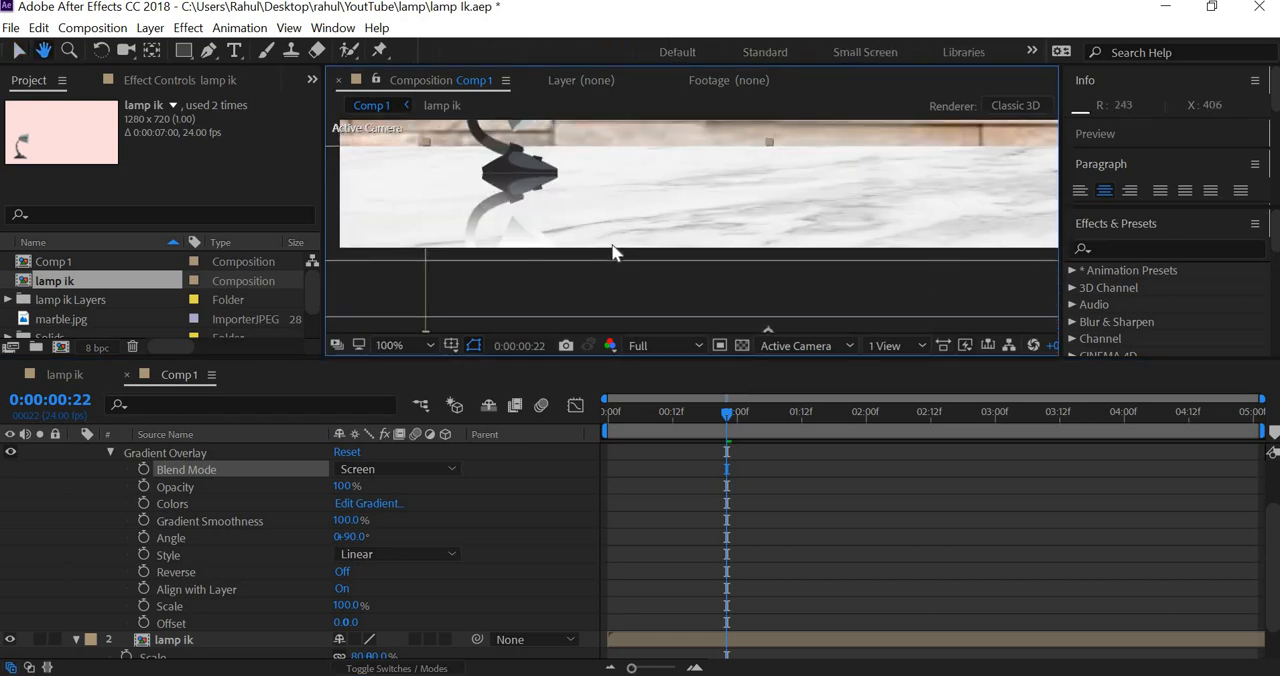
scroll(614, 251, "down", 2)
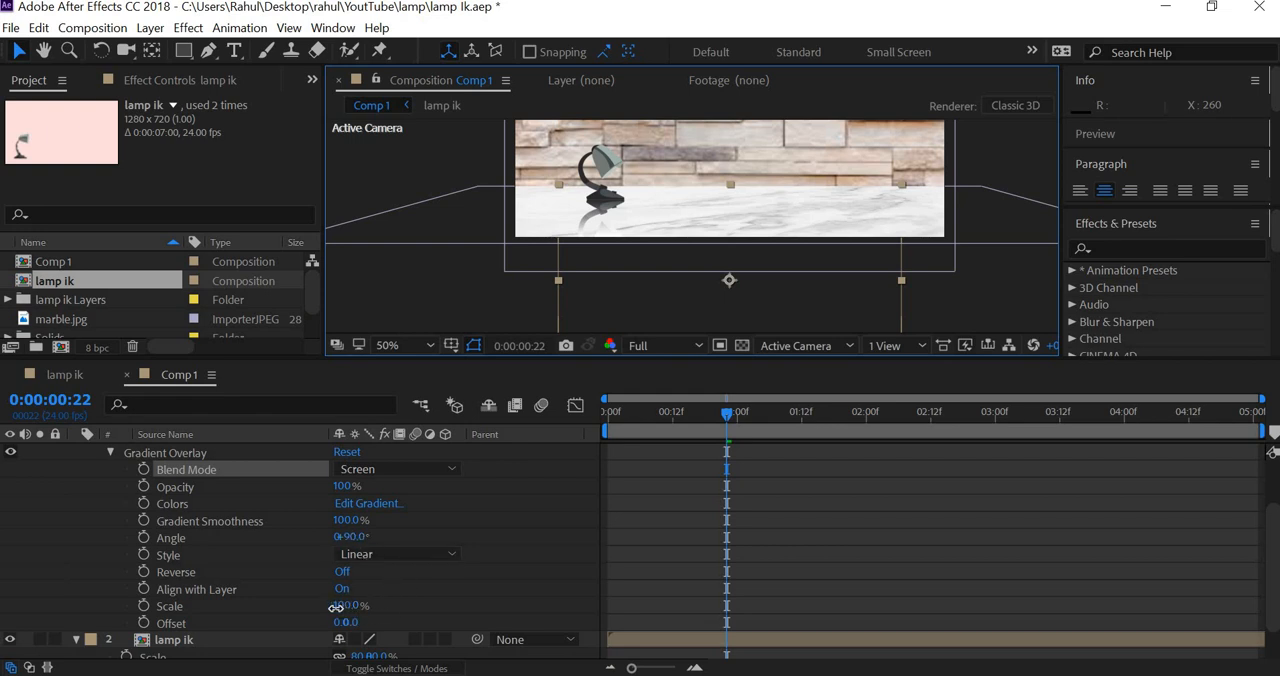
Step: Try a different Gradient Overlay scale on the flipped lamp copy, and set it back to 100%
left_click_drag(336, 607, 391, 591)
left_click_drag(293, 590, 402, 592)
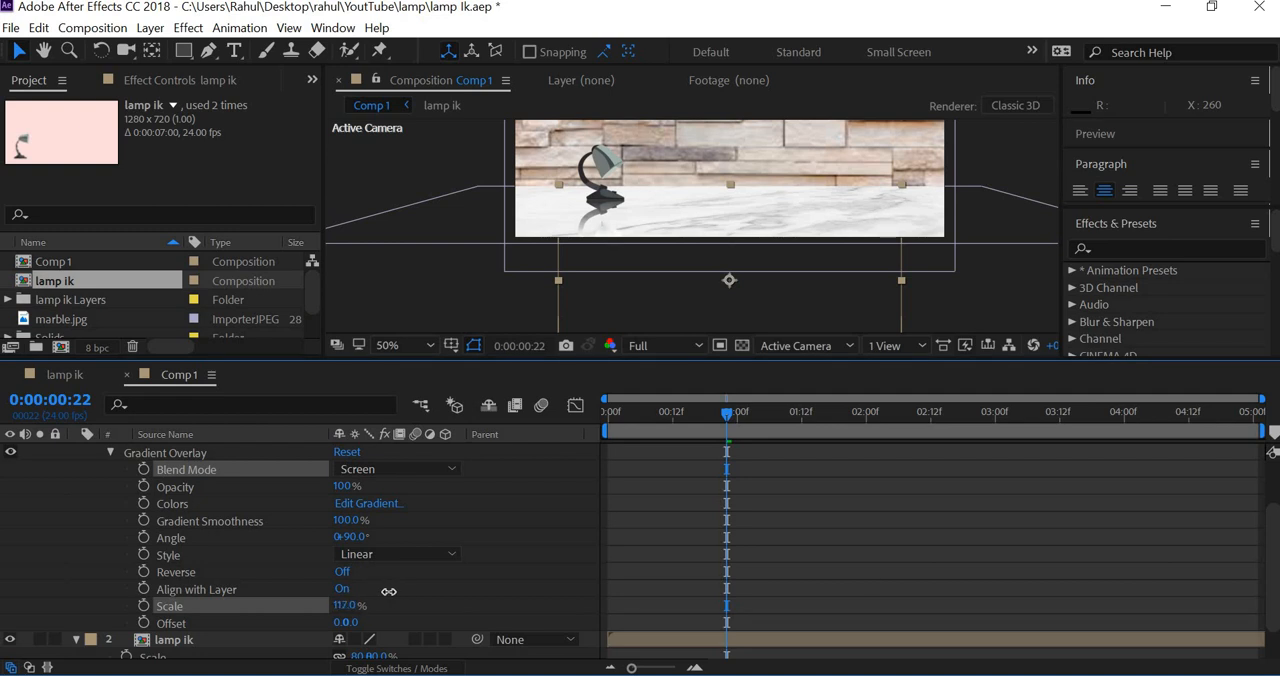
left_click(345, 605)
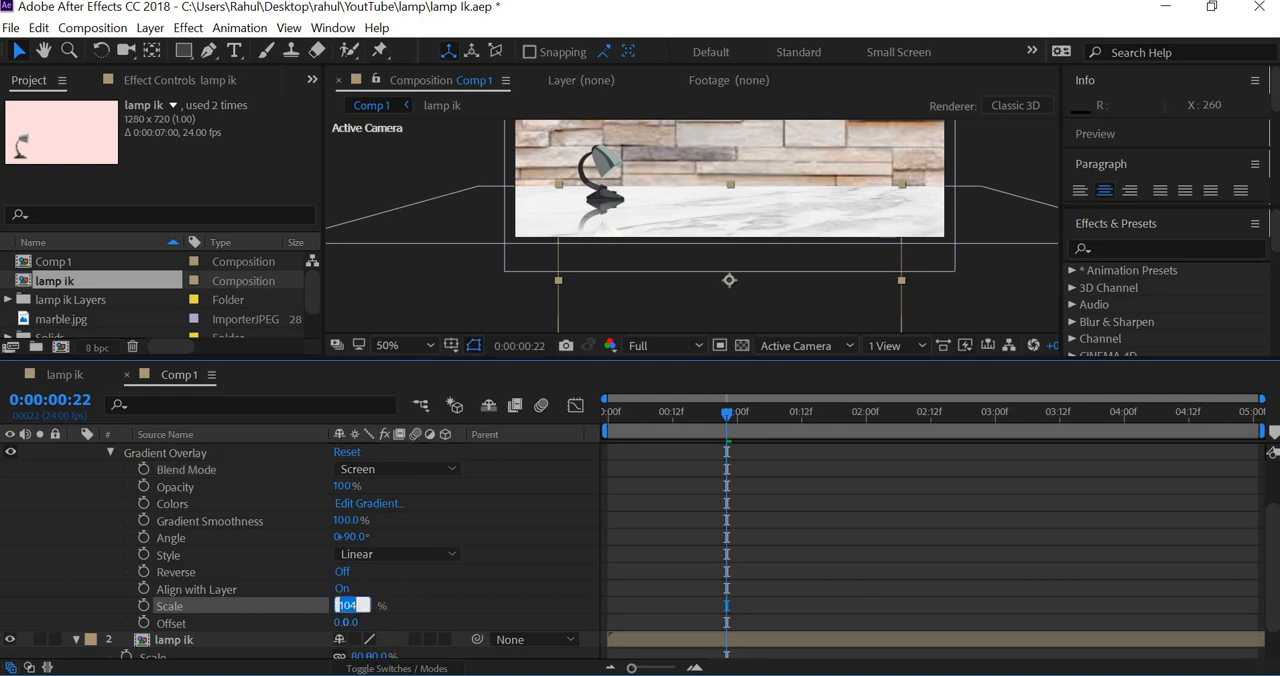
type("100")
key("Return")
left_click(458, 307)
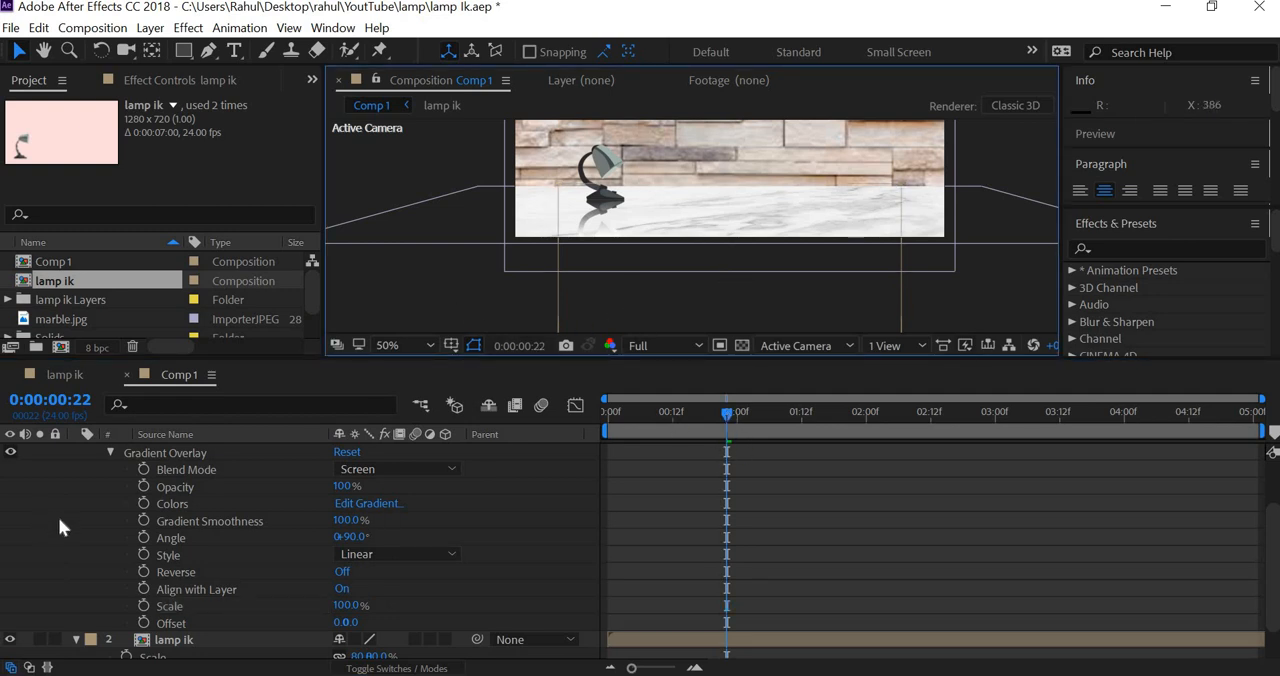
Step: Collapse the flipped lamp copy's properties and preview the animation from the first frame
scroll(62, 480, "up", 2)
left_click(74, 453)
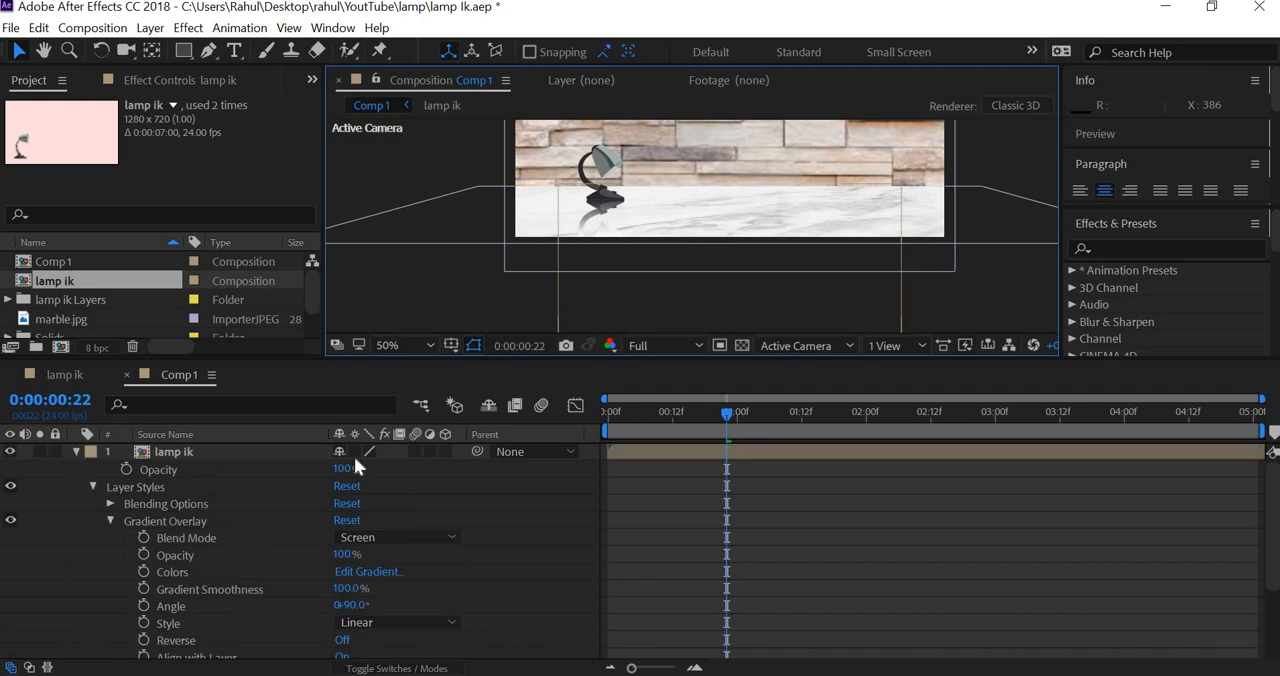
left_click_drag(681, 300, 632, 321)
scroll(634, 322, "down", 2)
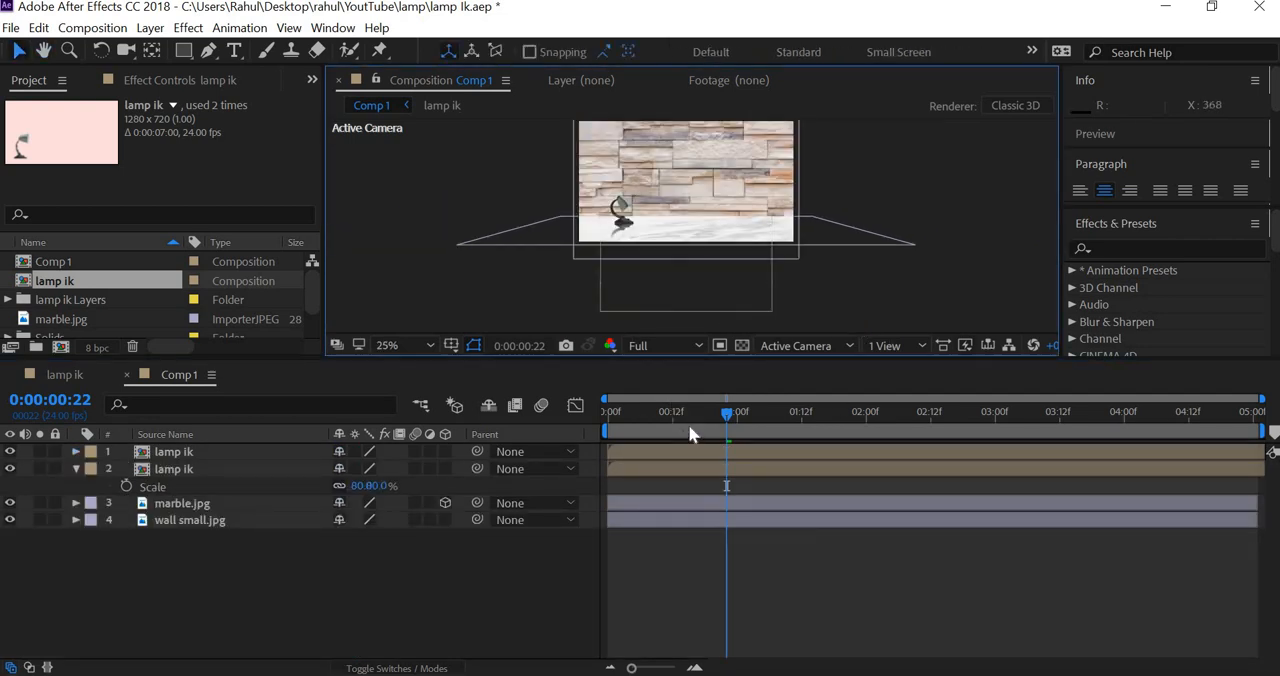
left_click_drag(688, 421, 607, 412)
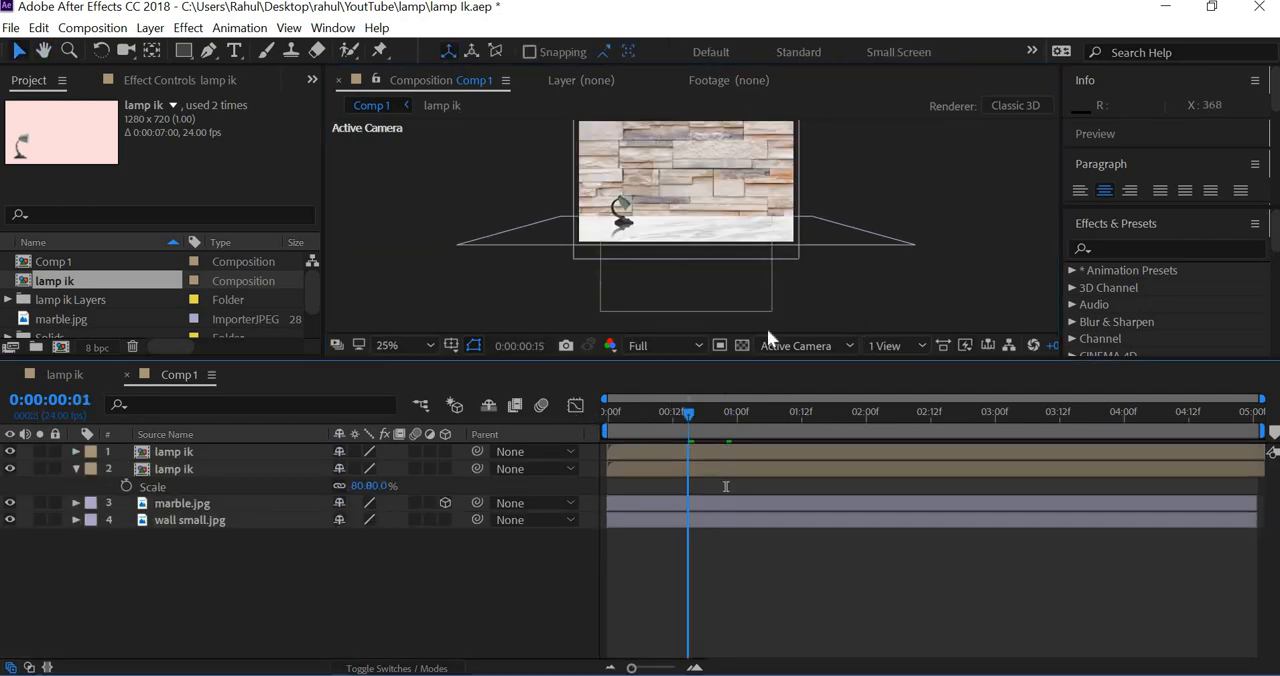
left_click(850, 287)
key("space")
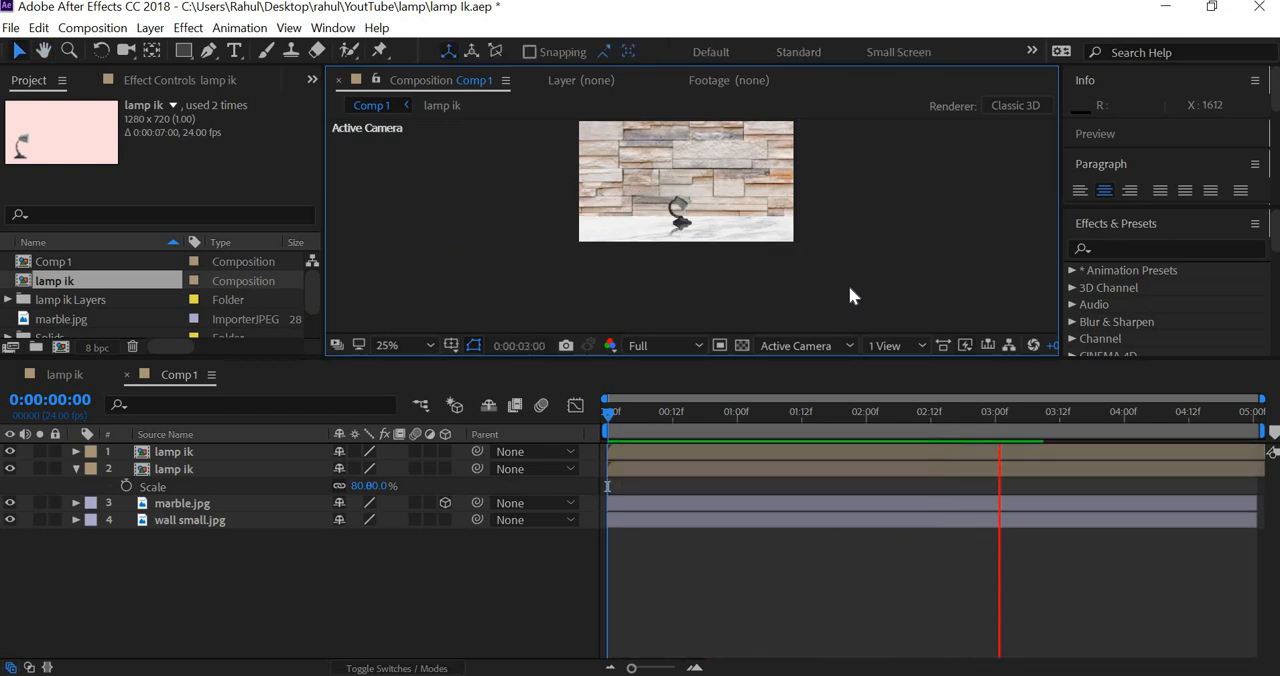
key("space")
Step: Set the opacity of the flipped lamp ik copy to 60%
left_click(183, 451)
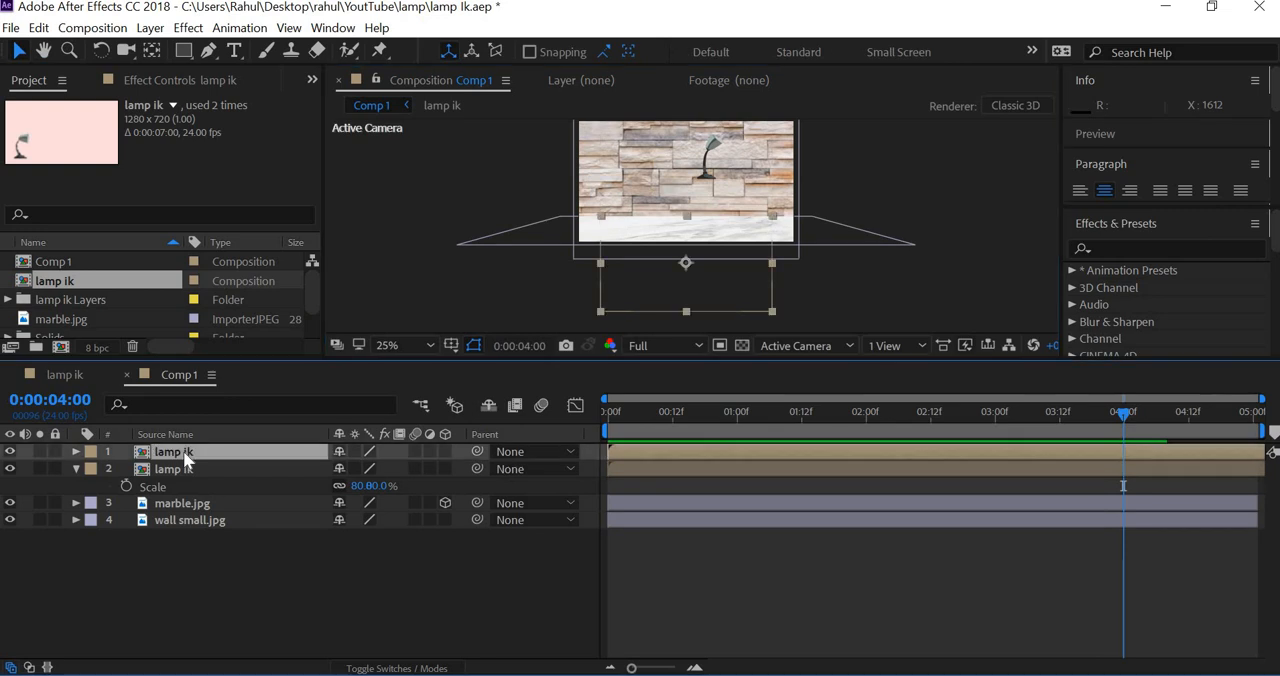
key("t")
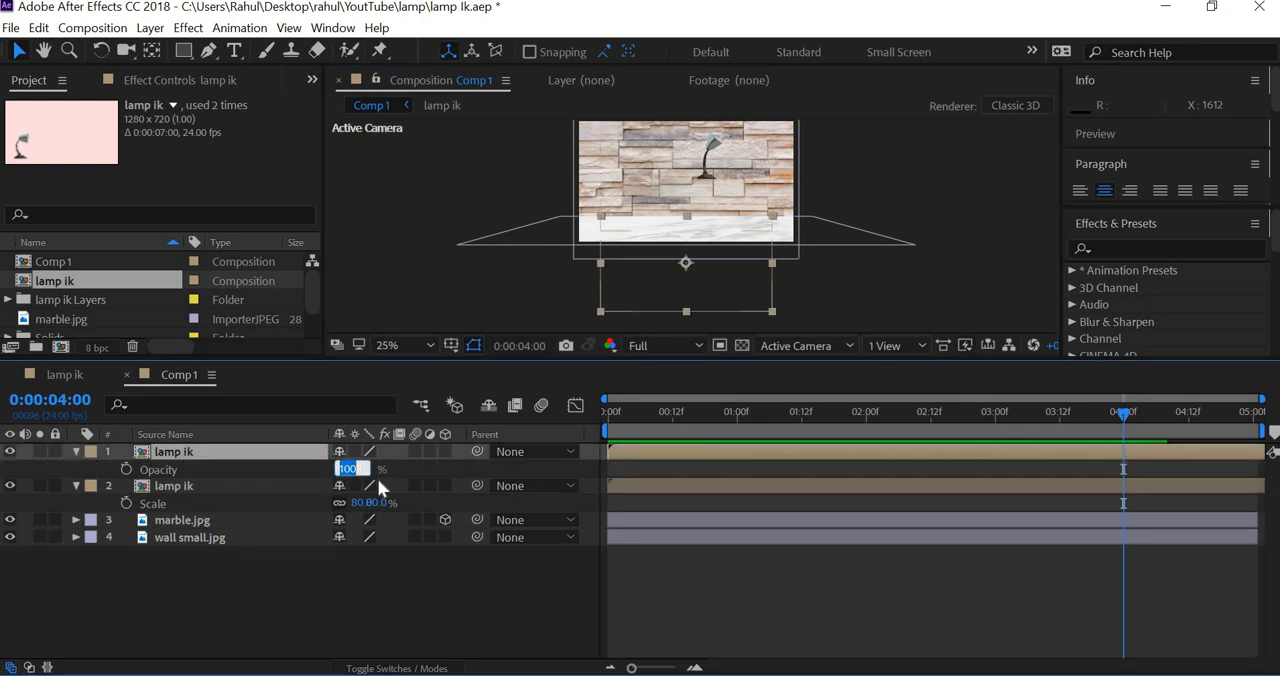
type("60")
key("Return")
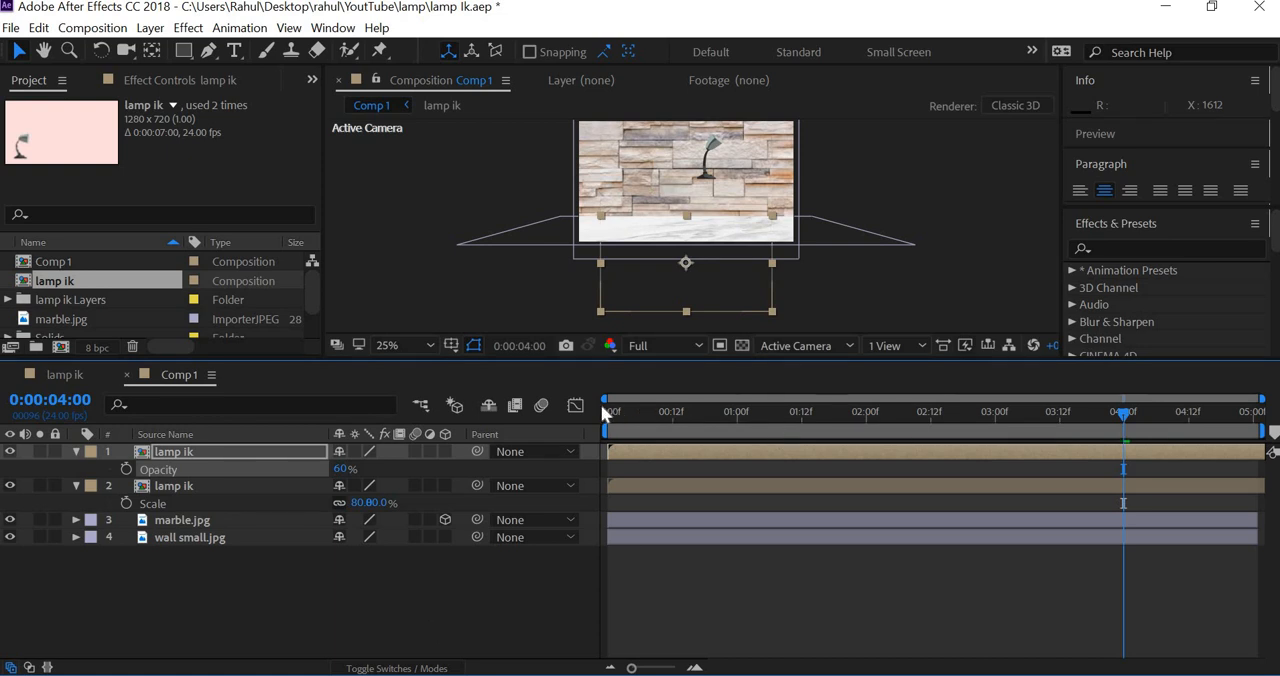
Step: Examine the fainter reflection from the first frame, preview the animation, and park the playhead at 0:00:00:12
left_click(608, 414)
left_click(694, 277)
scroll(694, 277, "up", 4)
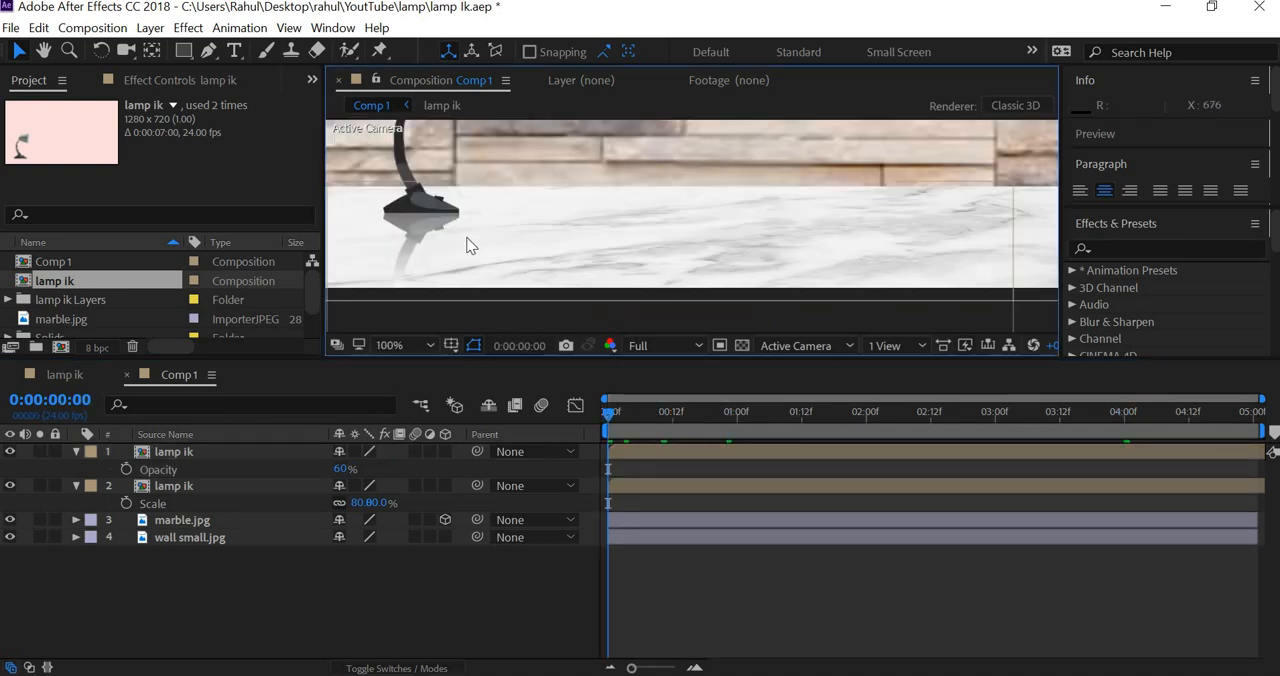
scroll(622, 249, "down", 4)
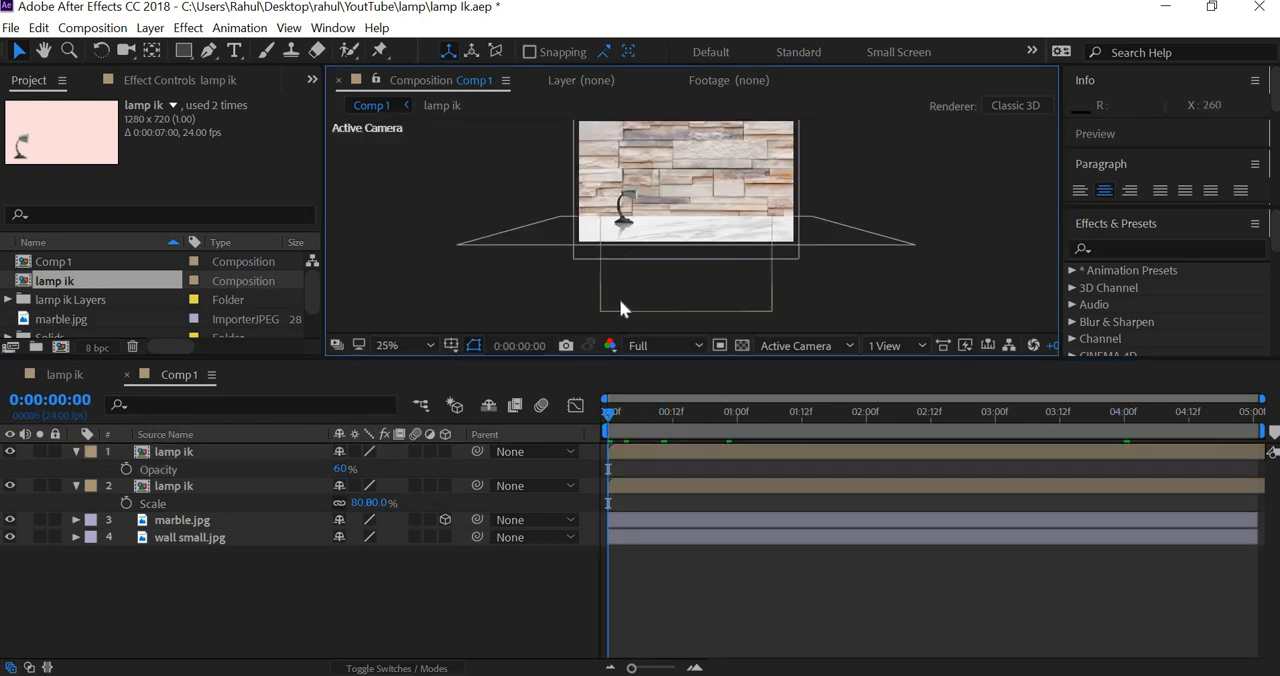
scroll(619, 299, "up", 2)
key("space")
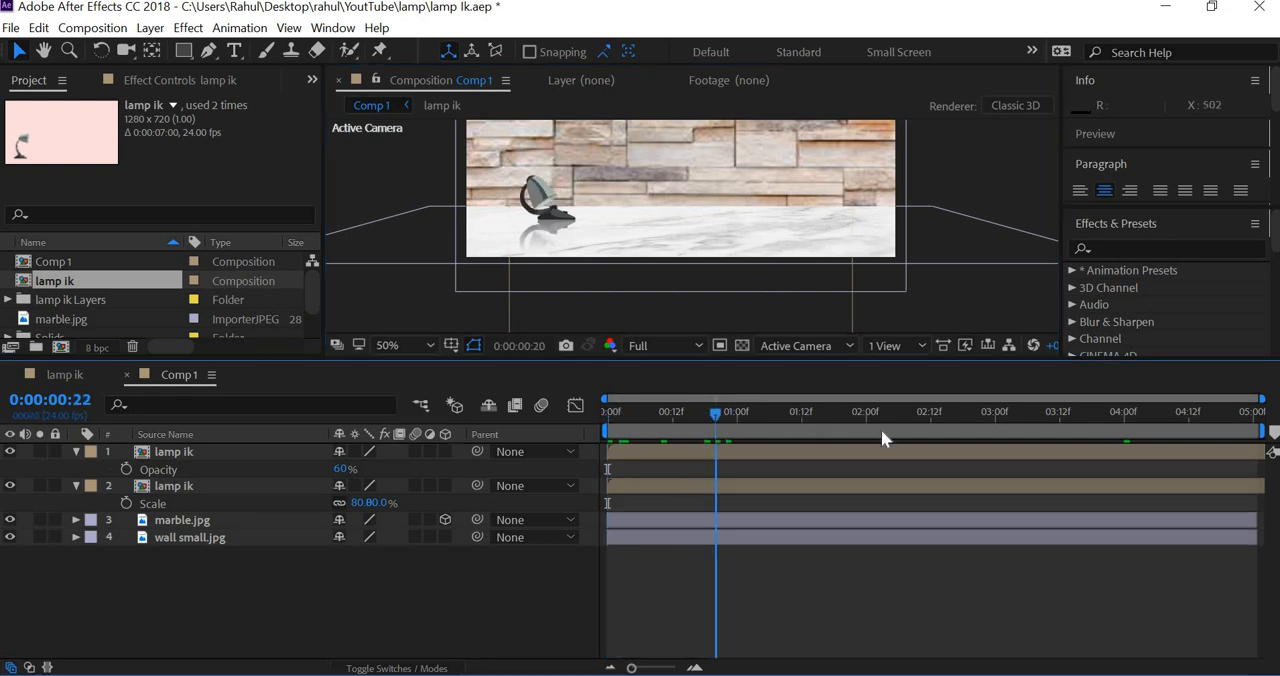
left_click(672, 411)
scroll(697, 269, "down", 2)
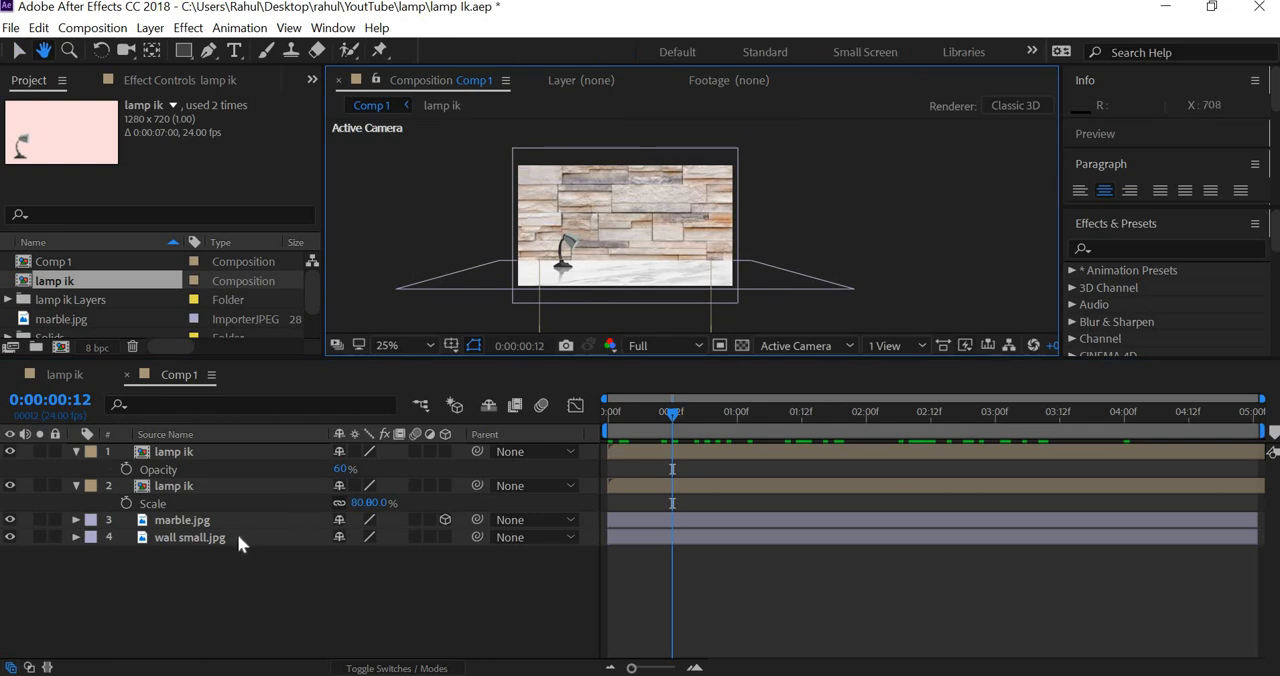
Step: Apply a Camera Lens Blur effect with a blur radius of 2 to the wall small.jpg layer
left_click(194, 537)
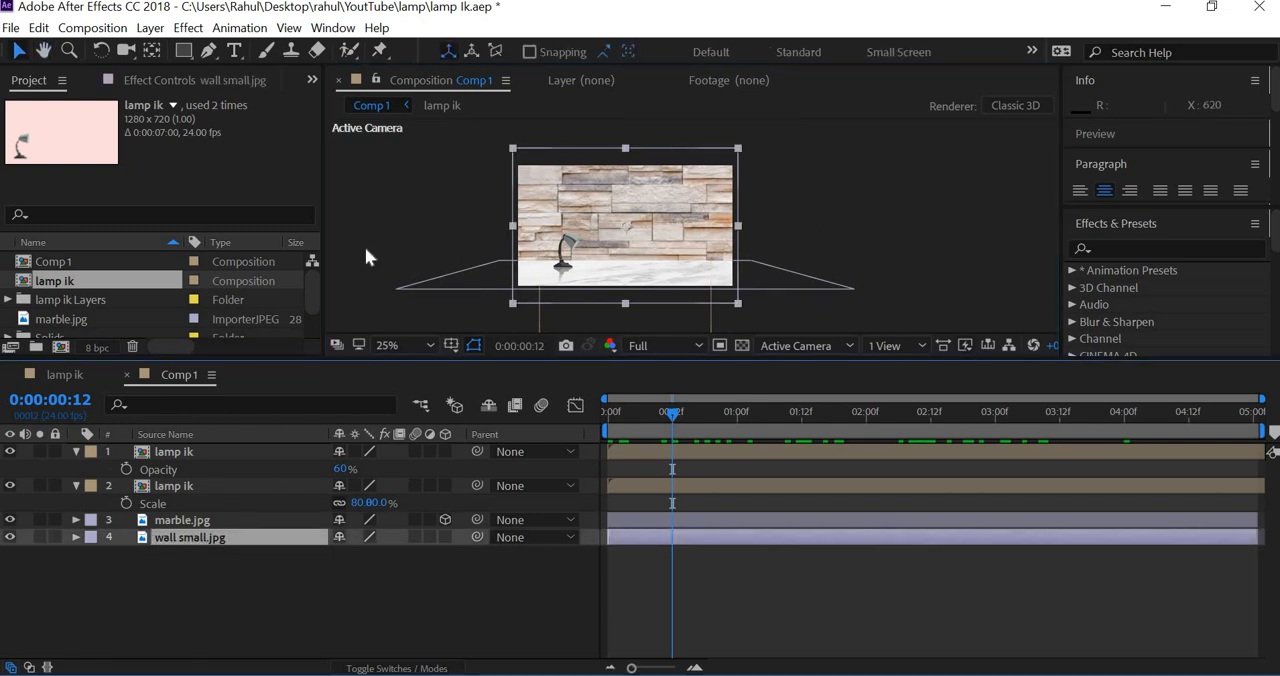
left_click(188, 27)
mouse_move(230, 160)
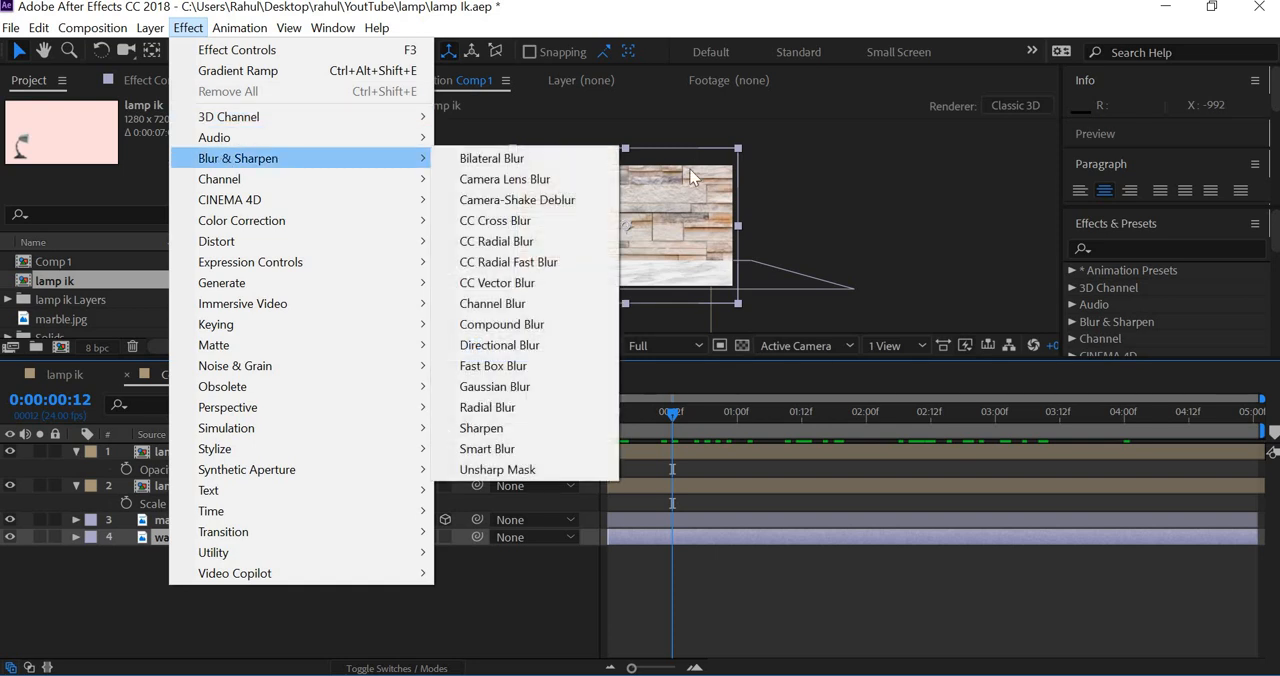
left_click(549, 179)
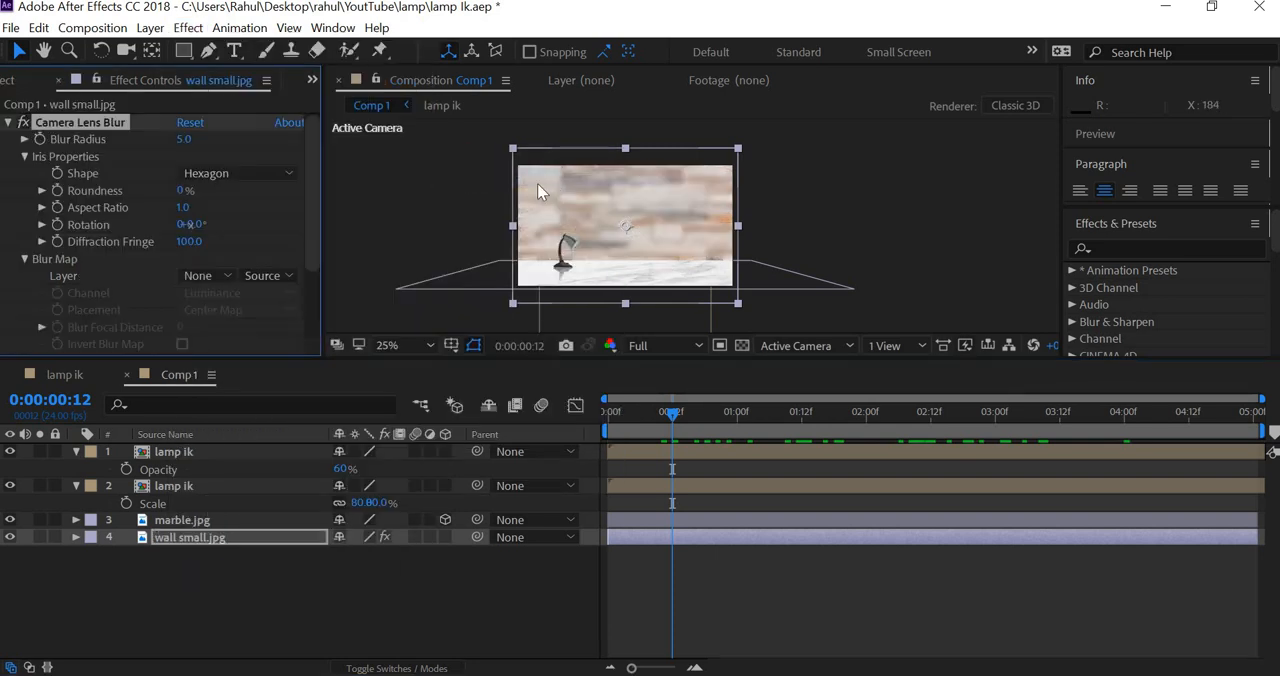
left_click(183, 143)
type("2")
key("Return")
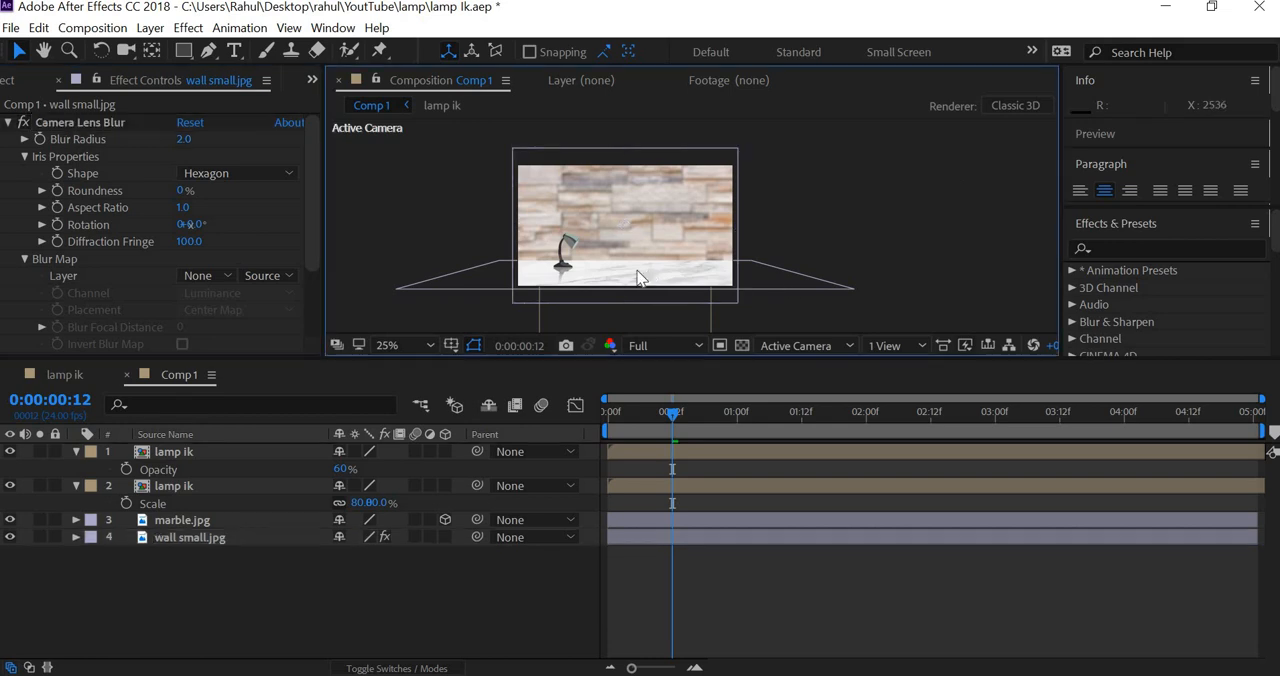
Step: Enlarge the composition view to 50% to examine the blurred wall, and bring back the project's item list
left_click(942, 192)
key("period")
left_click_drag(605, 360, 442, 491)
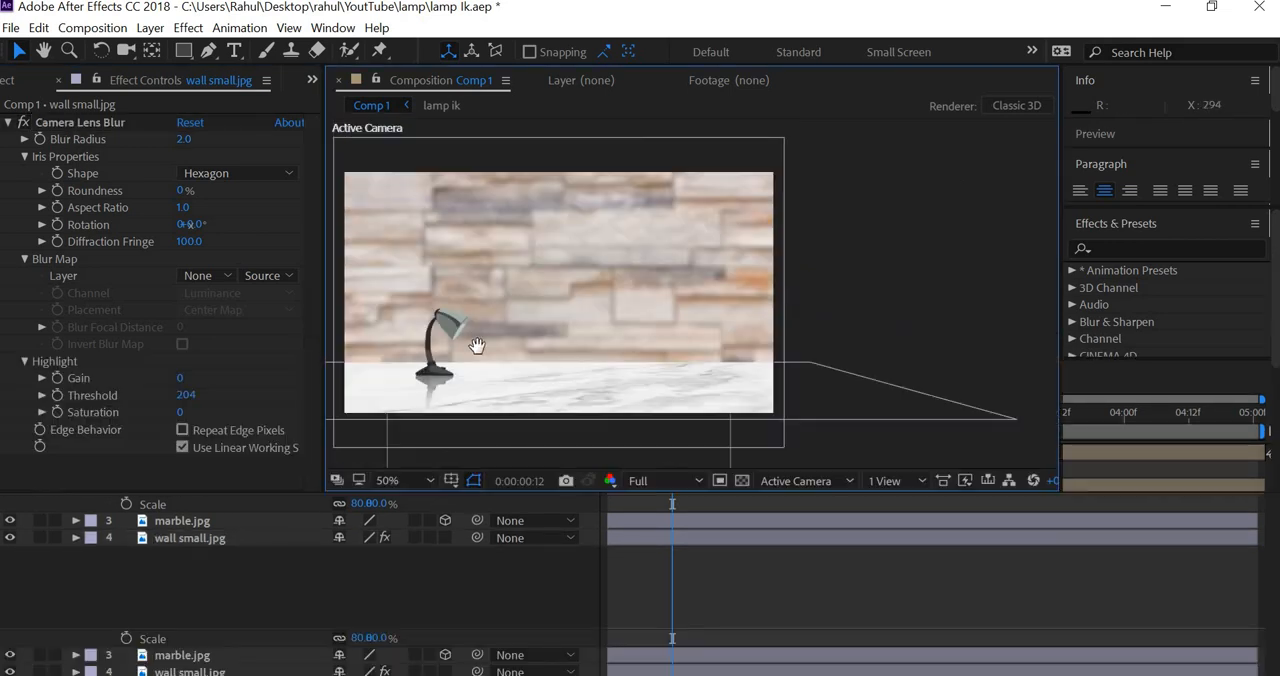
right_click(514, 352)
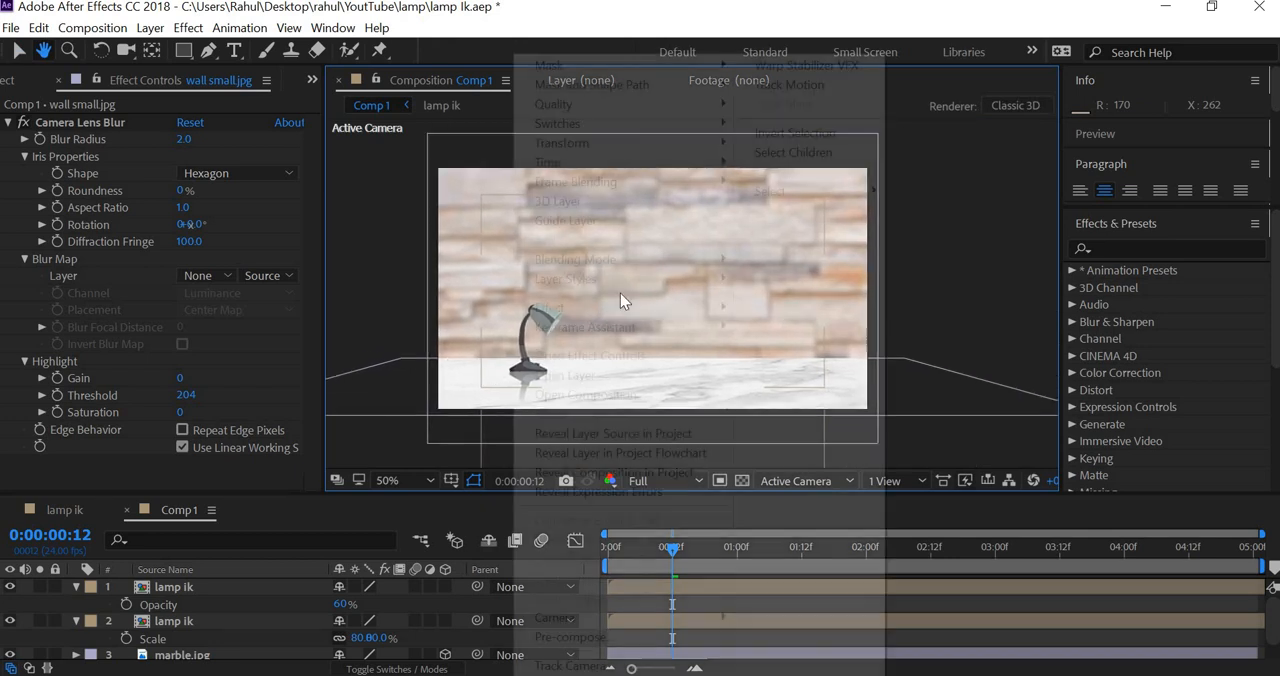
left_click(905, 310)
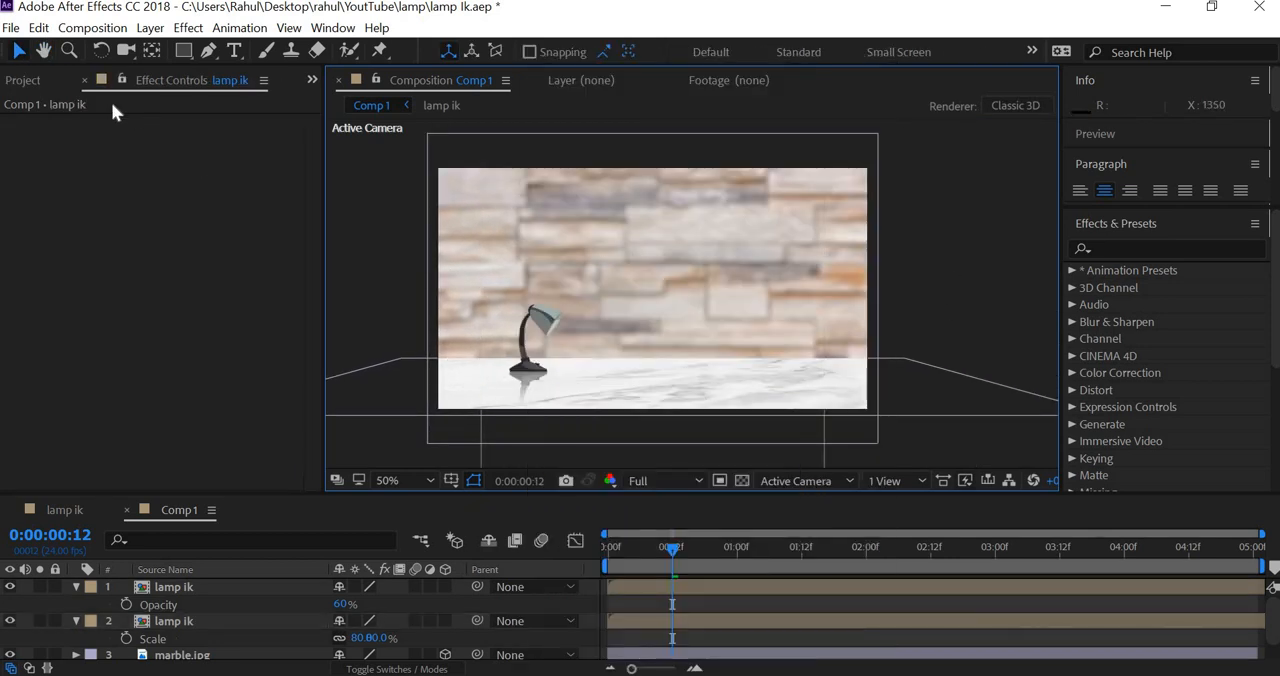
left_click(22, 82)
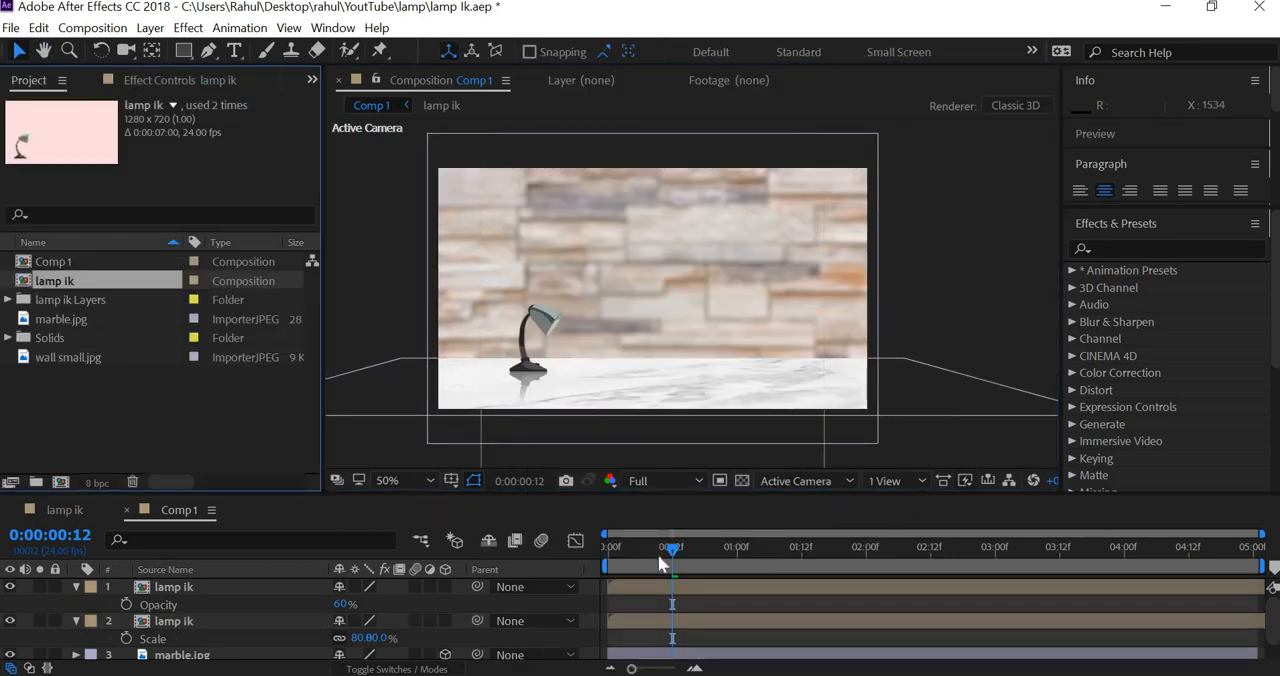
Step: Preview the animation against the blurred wall from the first frame, and park the playhead at 0:00:01:00
left_click(601, 546)
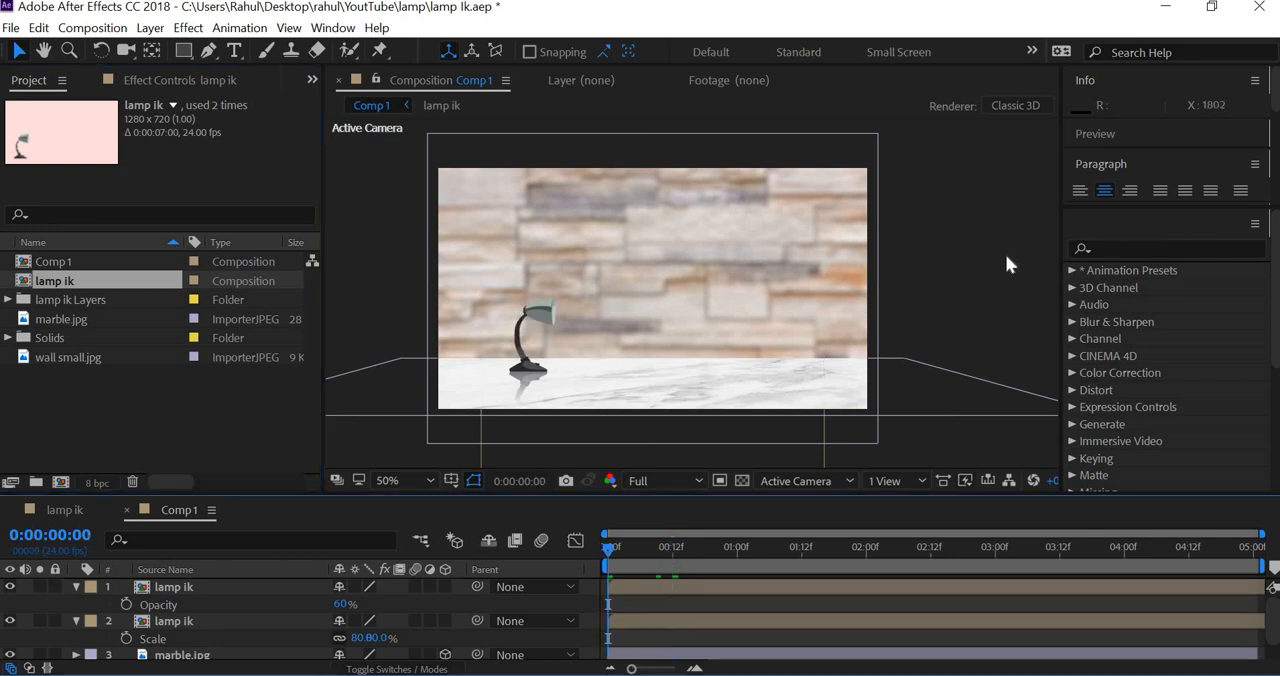
key("space")
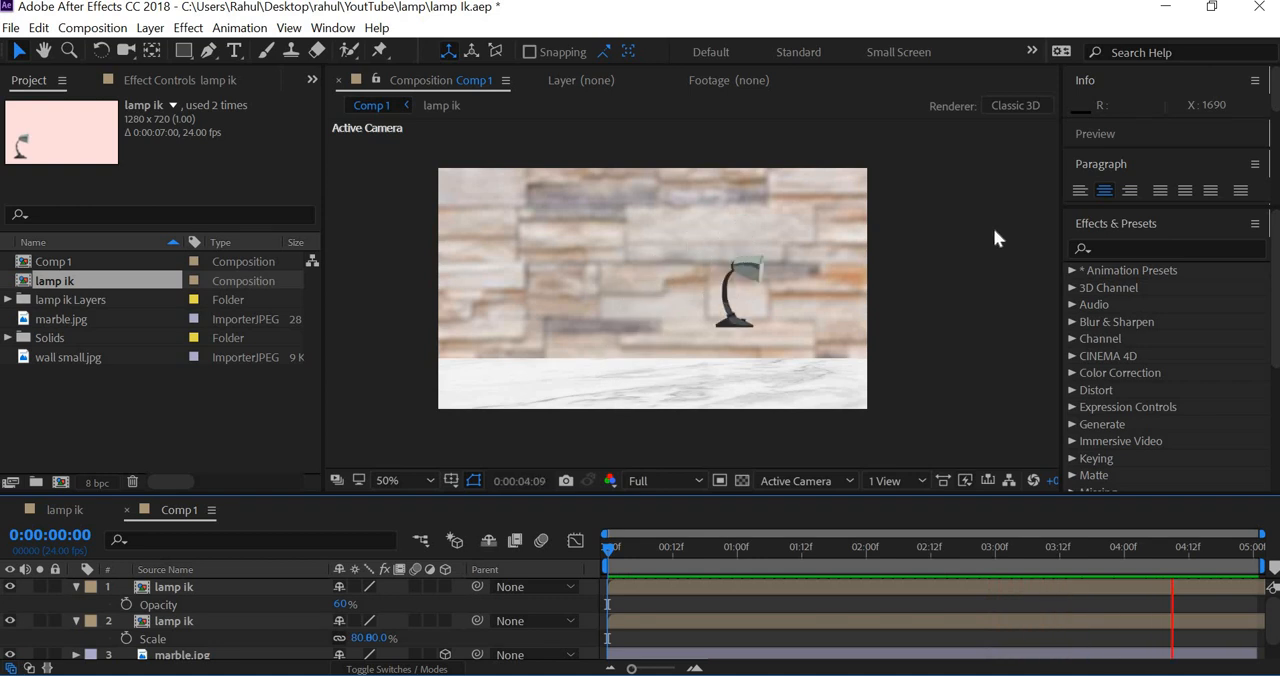
key("space")
scroll(810, 331, "up", 2)
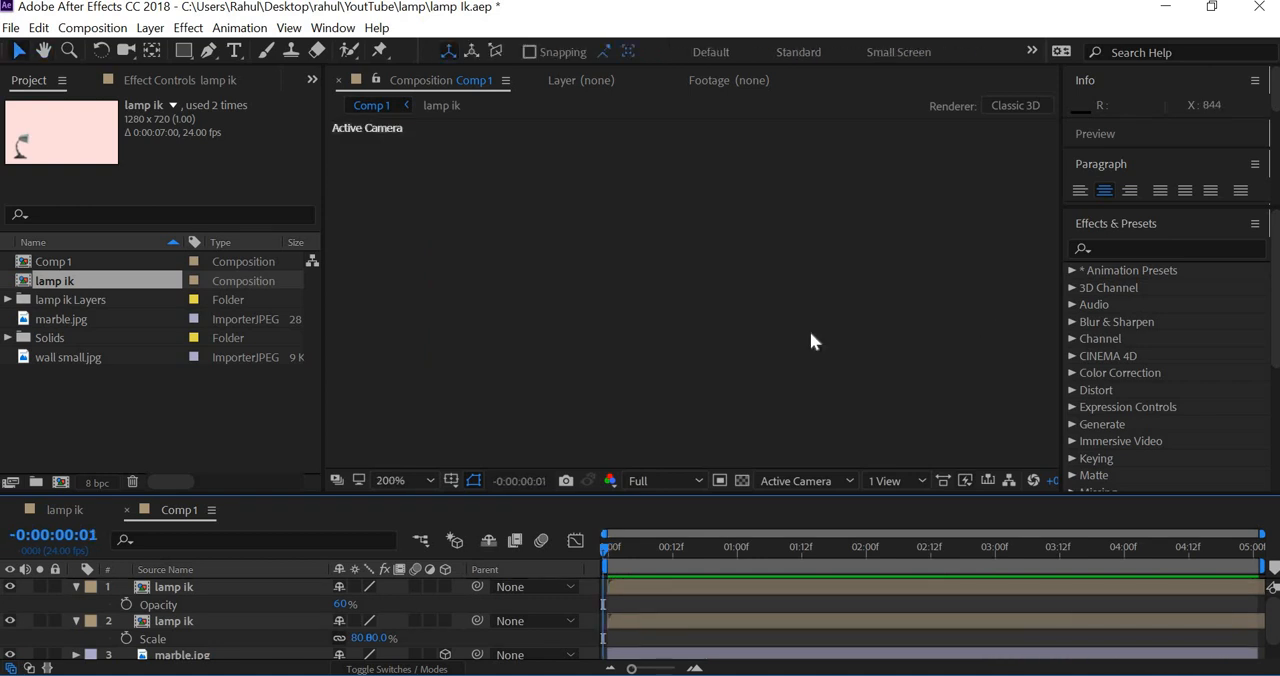
scroll(576, 286, "down", 5)
left_click(738, 555)
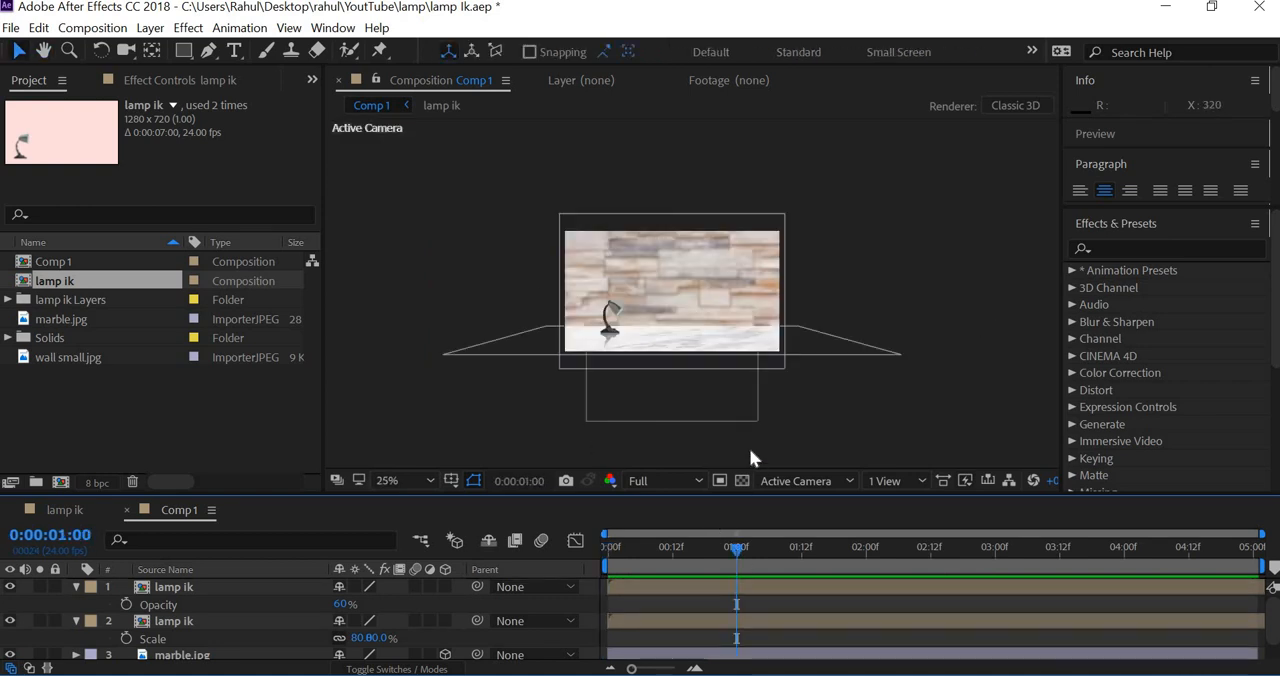
scroll(745, 375, "up", 2)
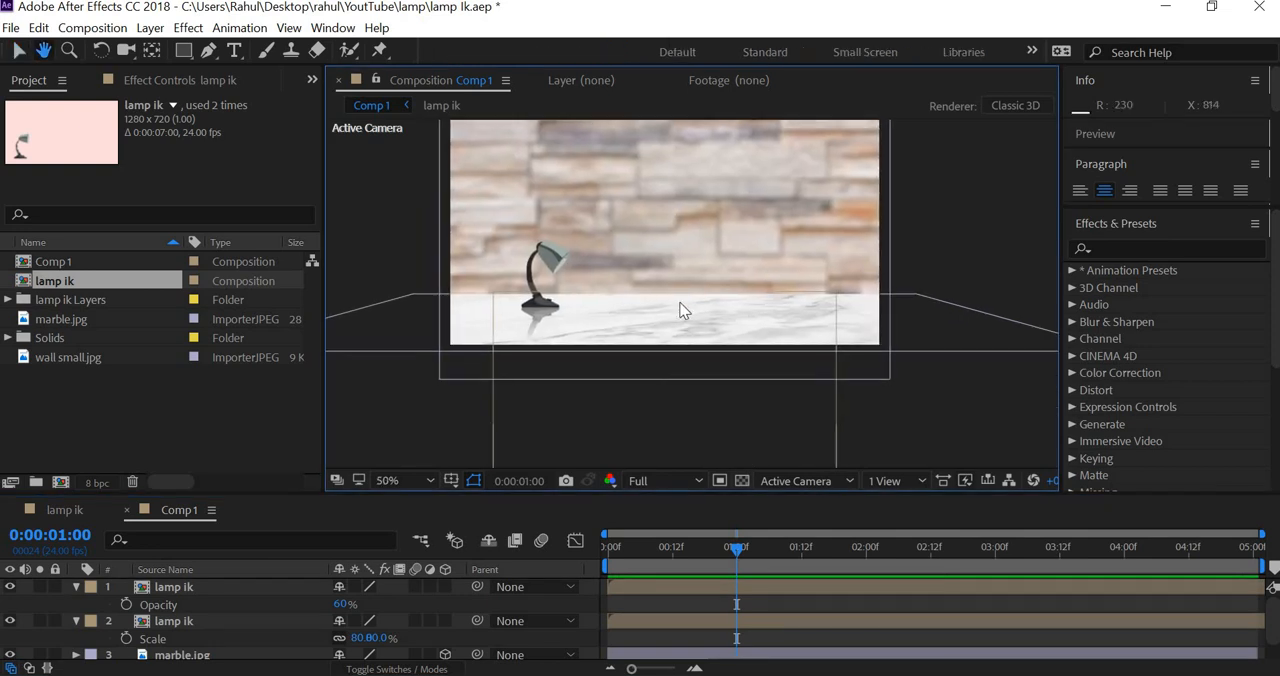
Step: Enlarge the layer list to reach the marble.jpg layer, and duplicate that layer
left_click_drag(563, 491, 563, 408)
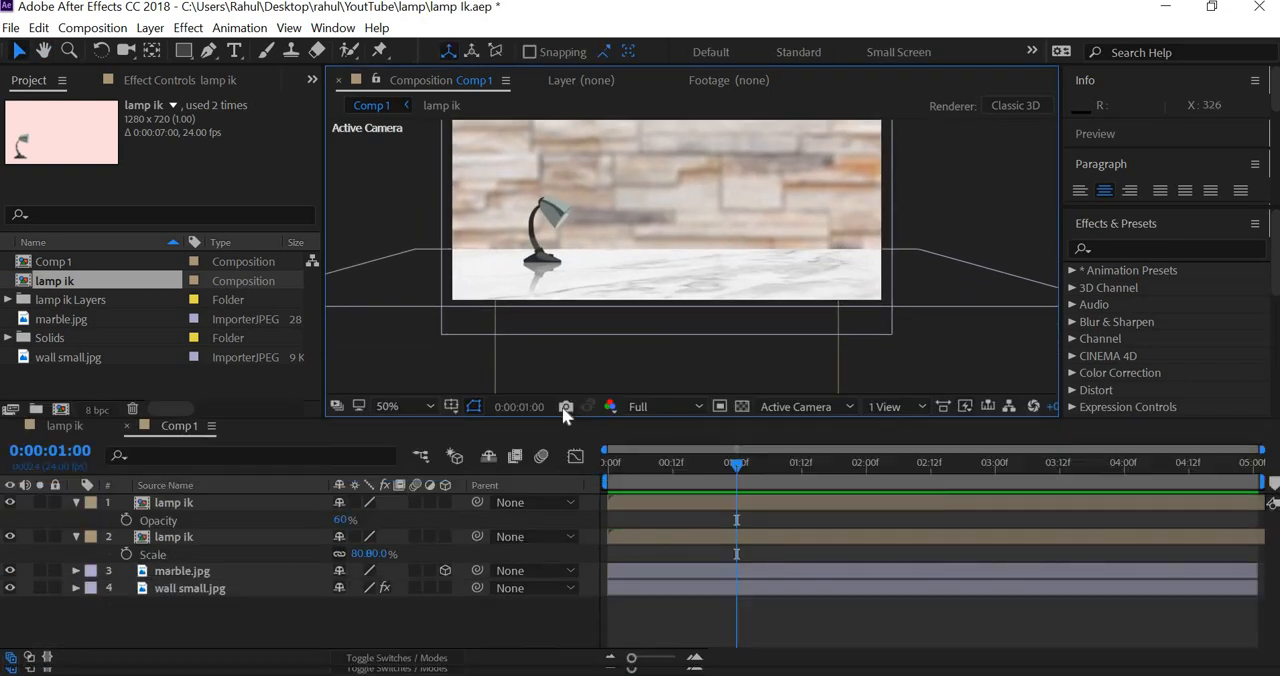
left_click(185, 570)
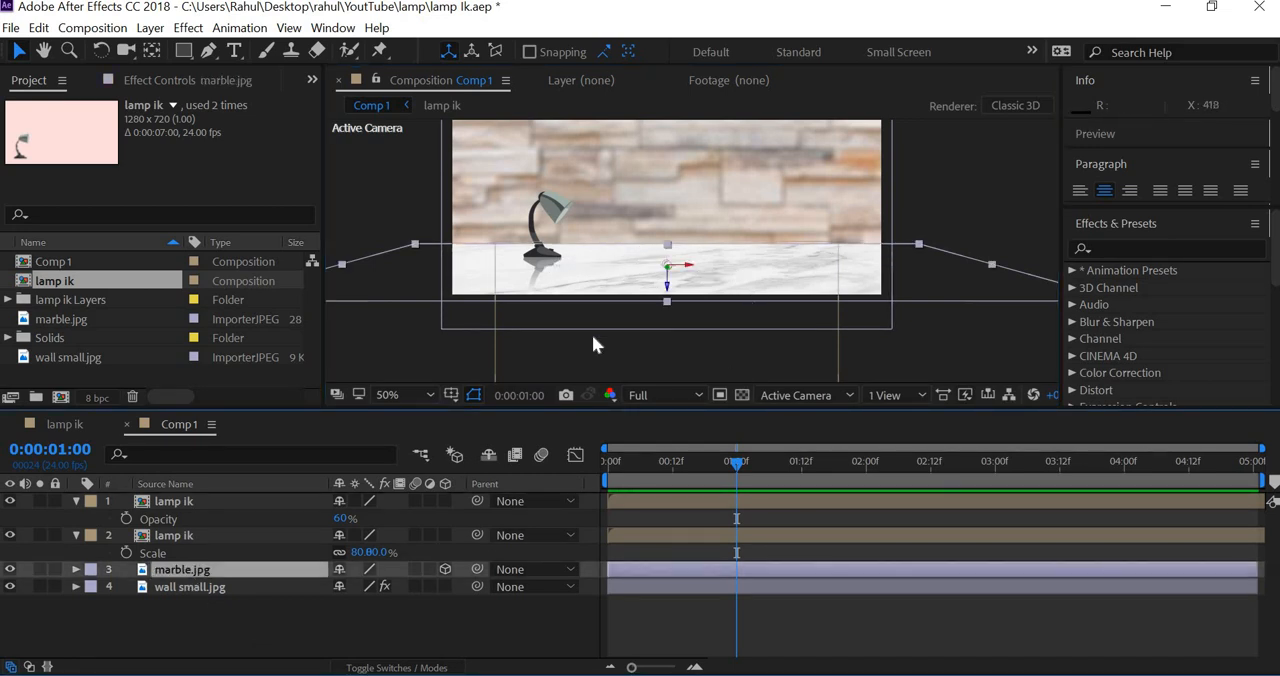
key("ctrl+d")
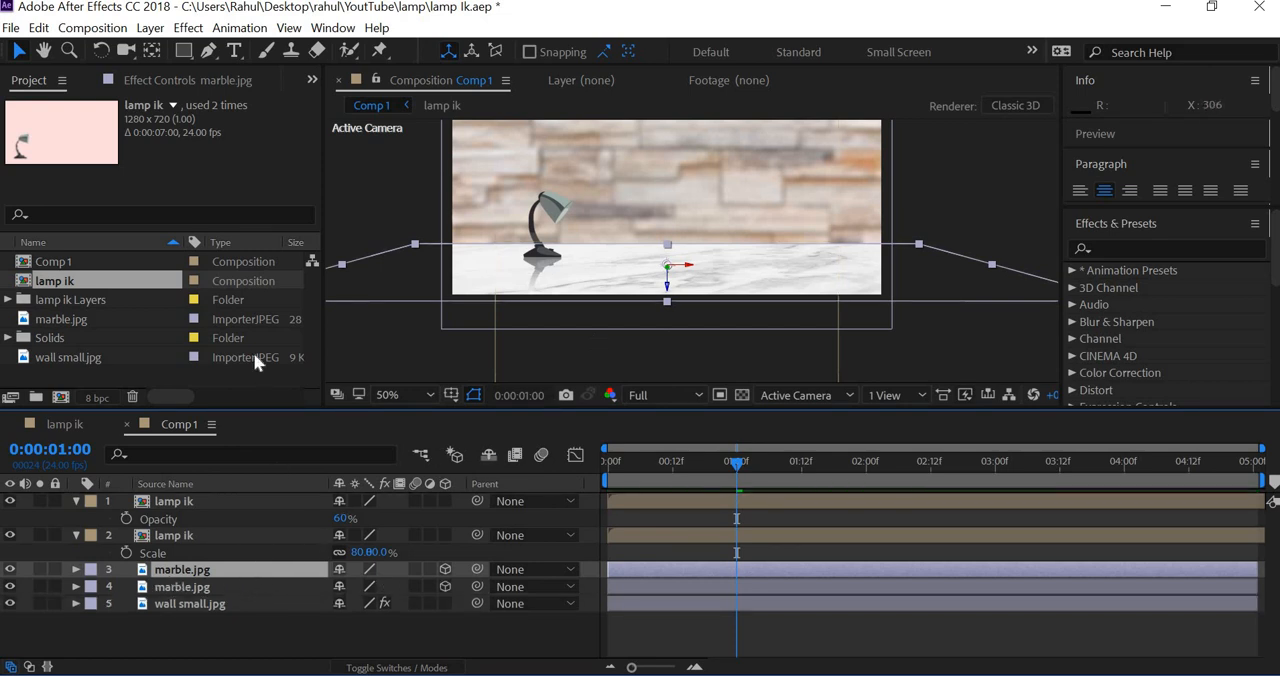
Step: Draw a thin rectangular mask across the floor's back edge on the upper marble.jpg copy, and check it with the lower marble layer hidden
left_click(184, 50)
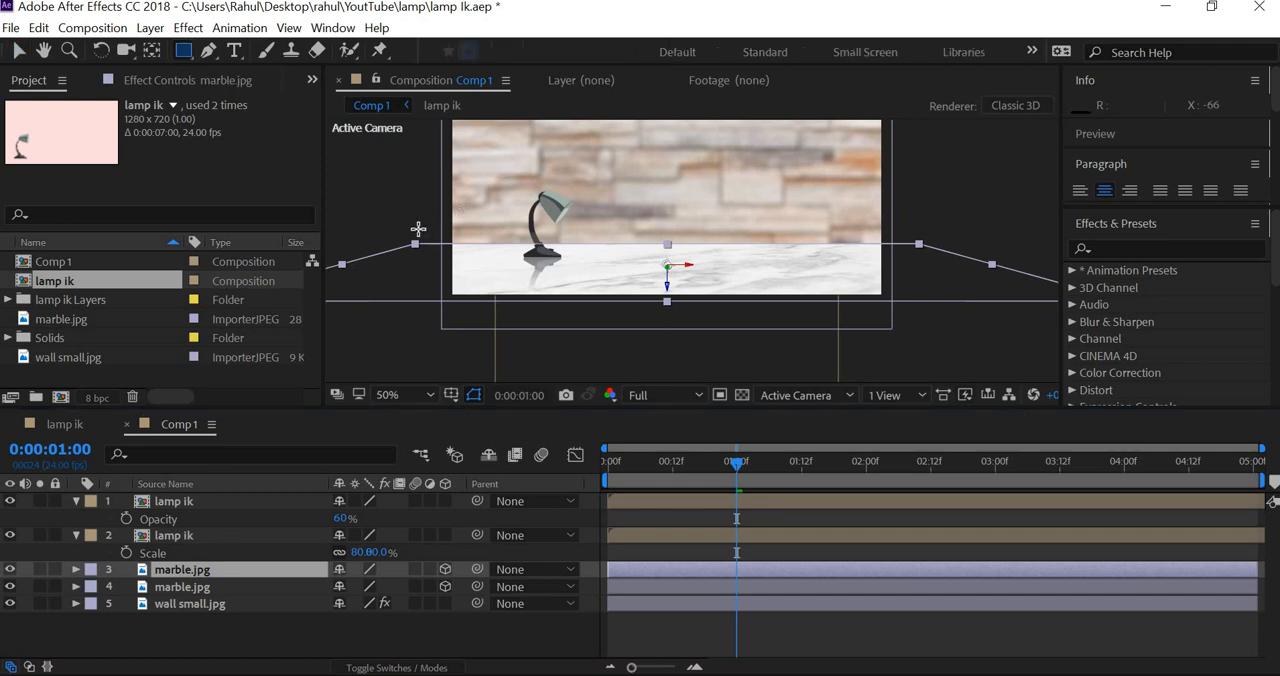
left_click_drag(418, 228, 967, 255)
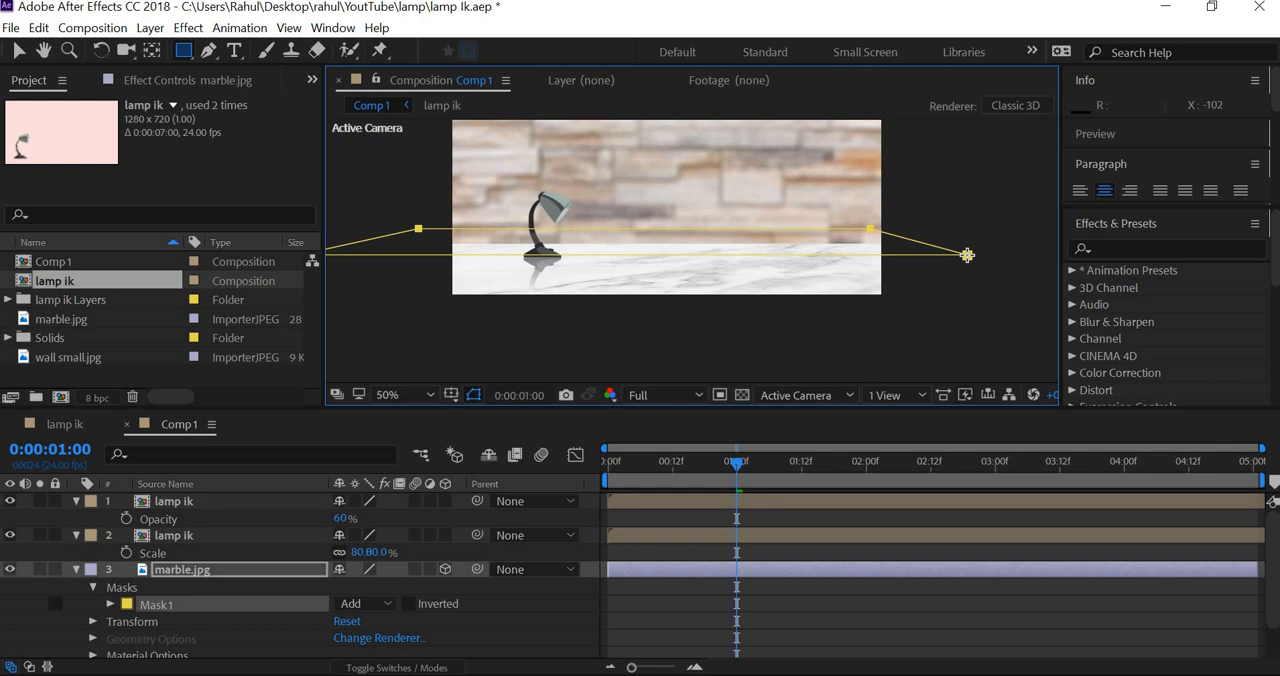
left_click_drag(967, 254, 968, 251)
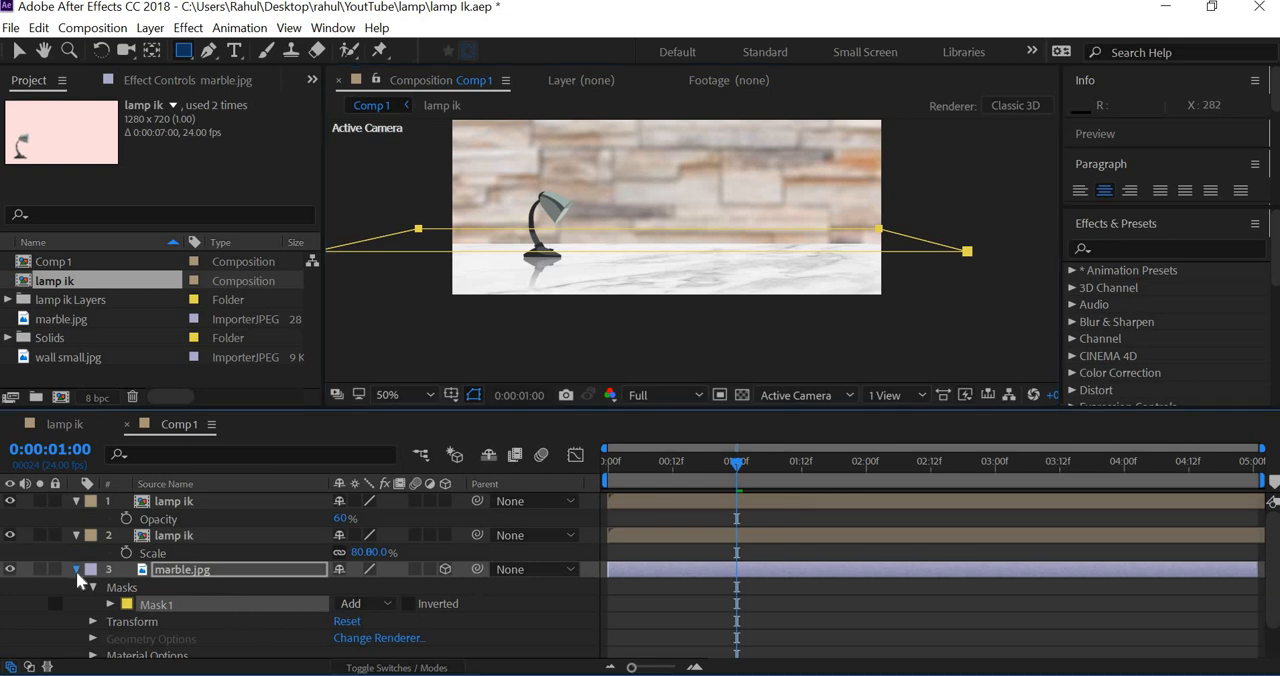
left_click(76, 569)
left_click(11, 588)
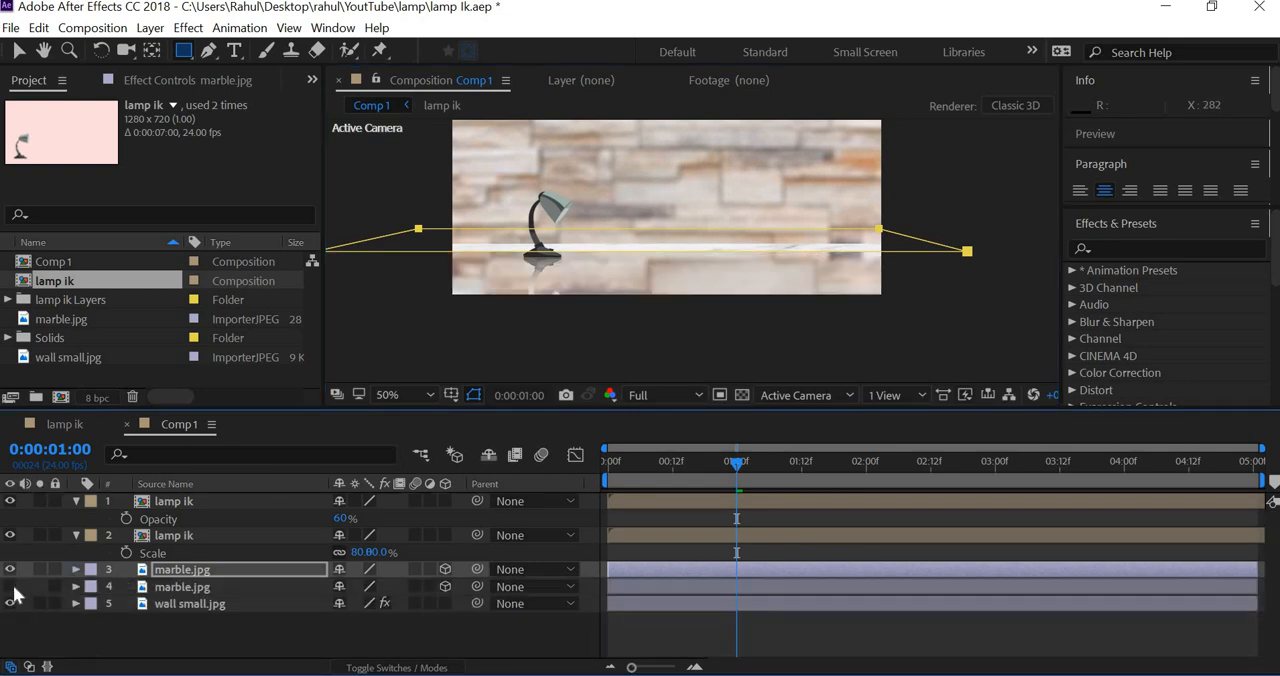
left_click(10, 587)
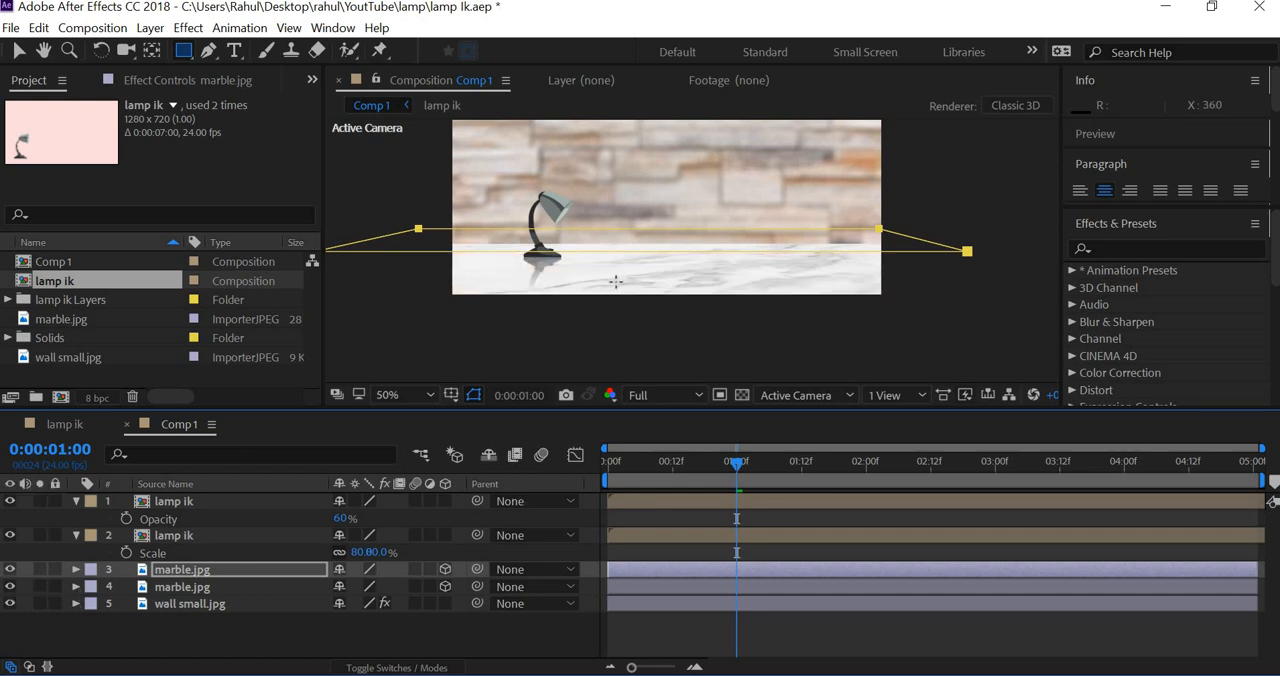
Step: Apply a Camera Lens Blur effect to the masked marble.jpg copy, and examine the floor's back edge up close
key("slash")
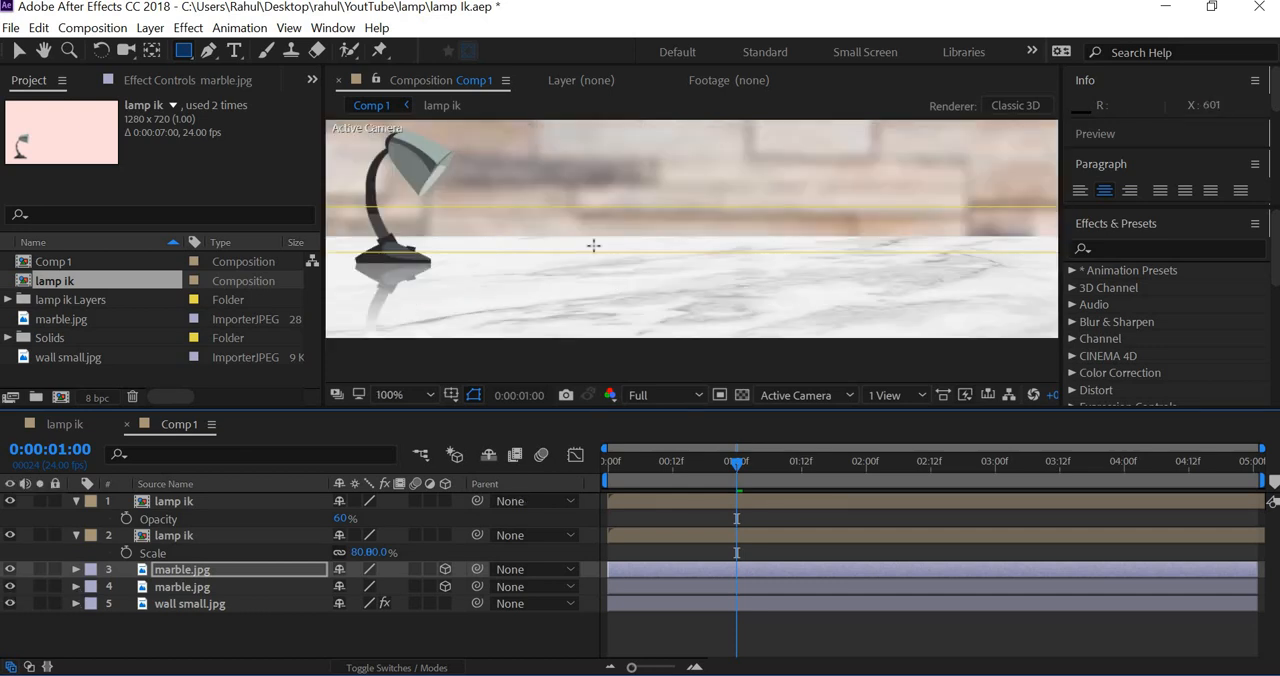
left_click(188, 27)
mouse_move(230, 160)
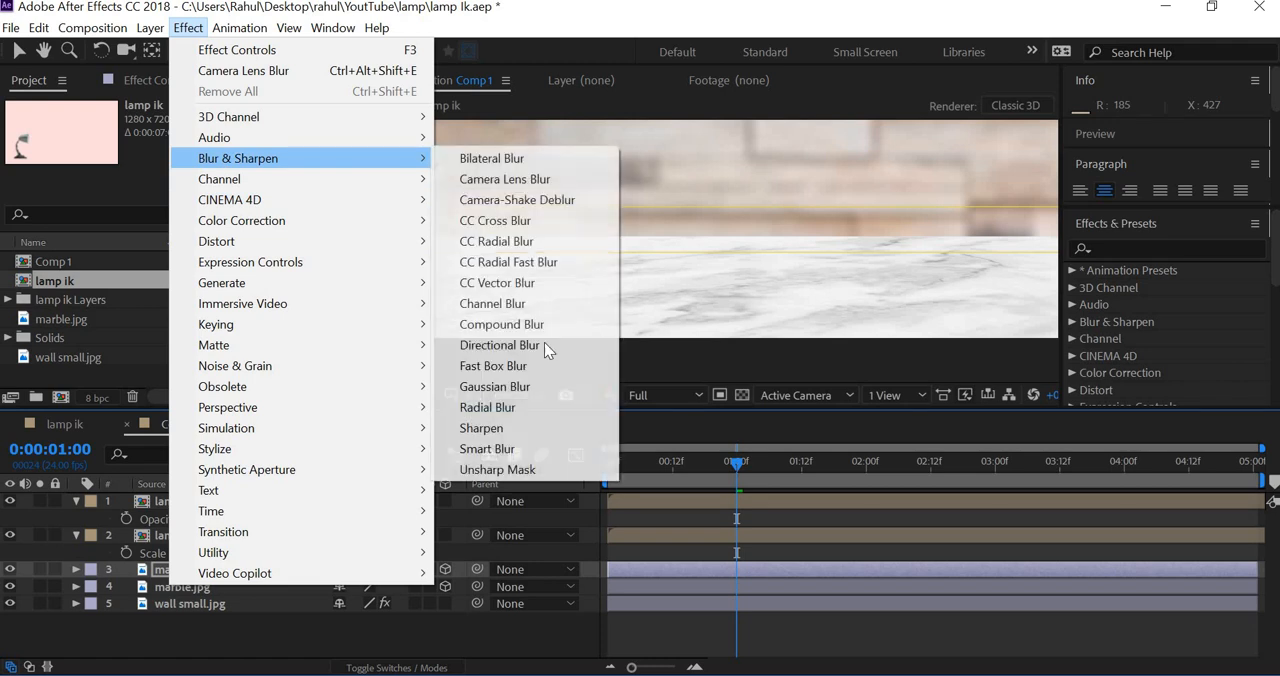
left_click(535, 180)
key("v")
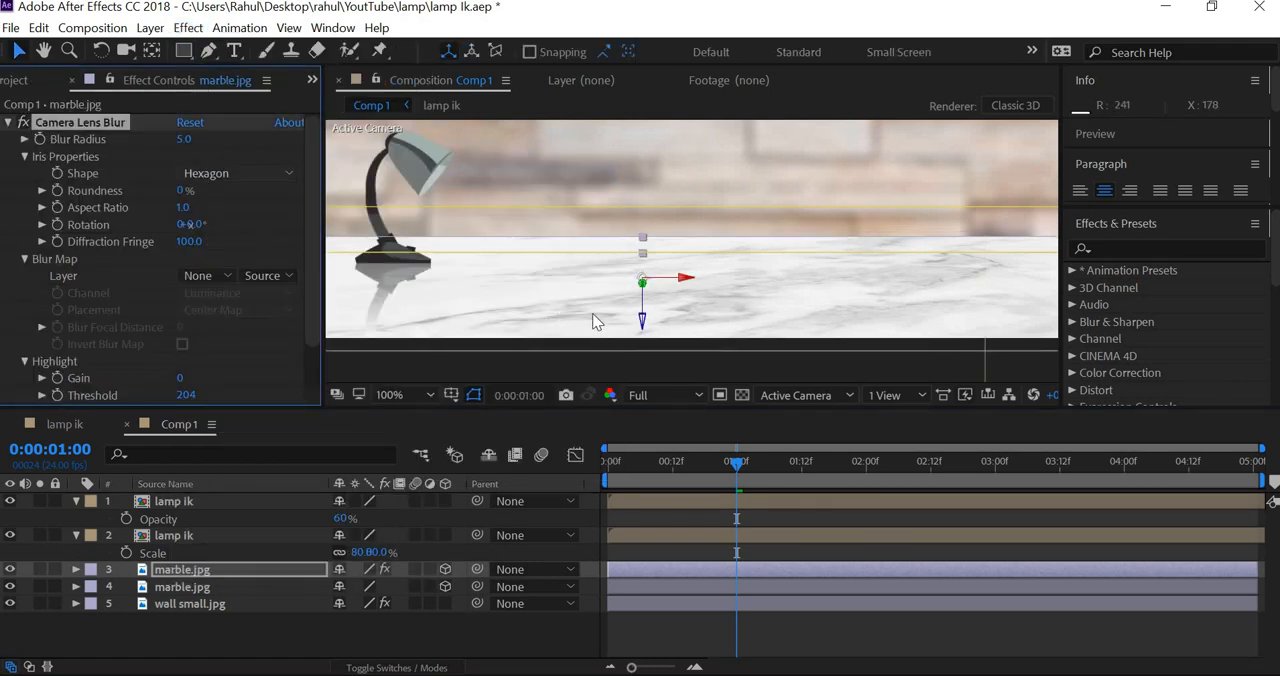
left_click(637, 362)
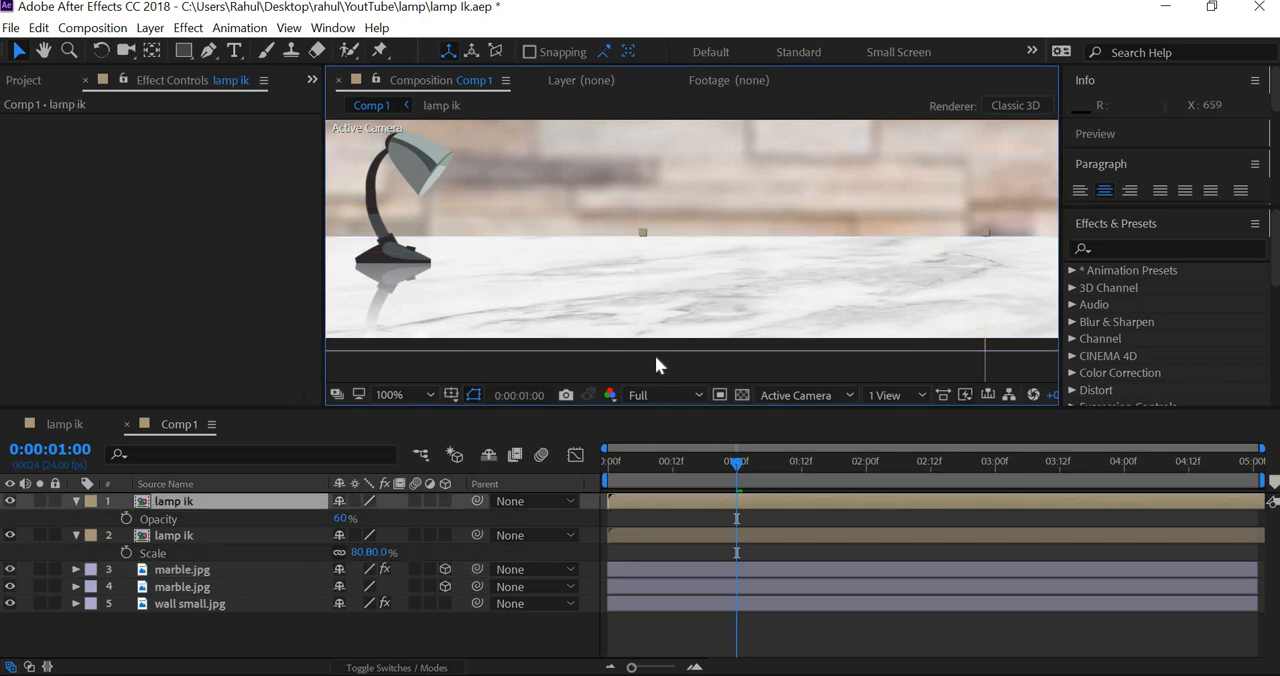
scroll(655, 355, "down", 2)
scroll(655, 355, "up", 2)
scroll(674, 283, "up", 4)
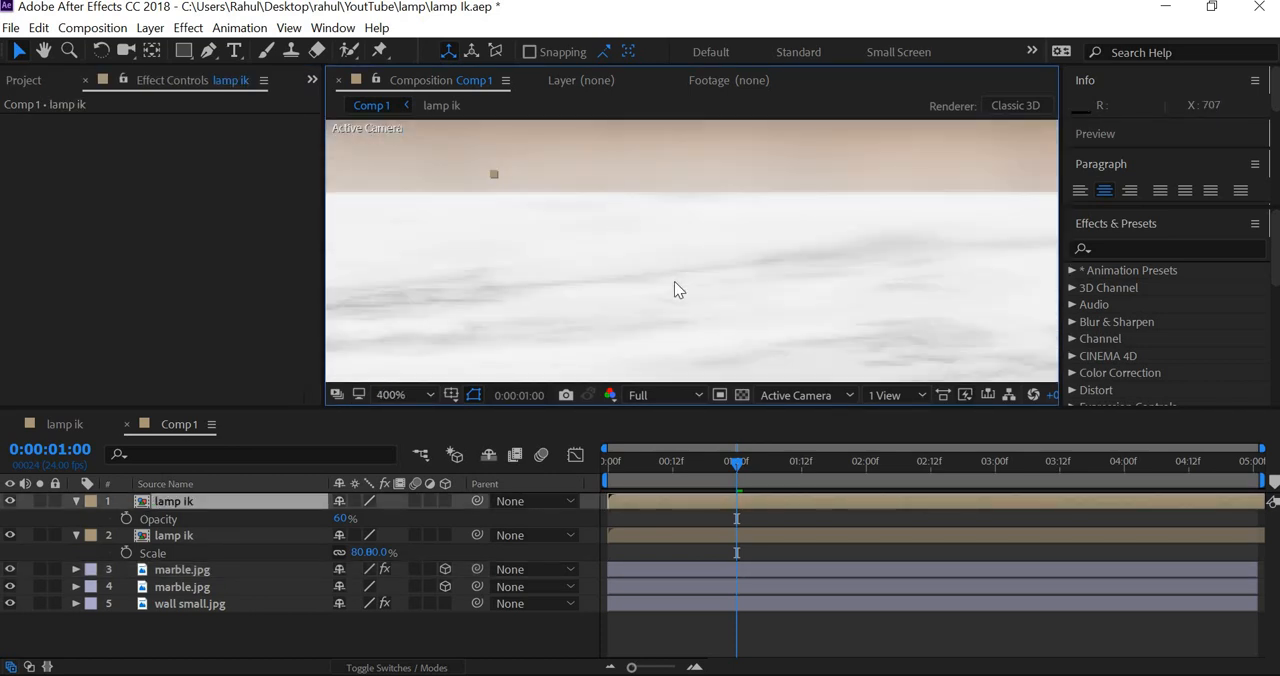
scroll(674, 281, "down", 4)
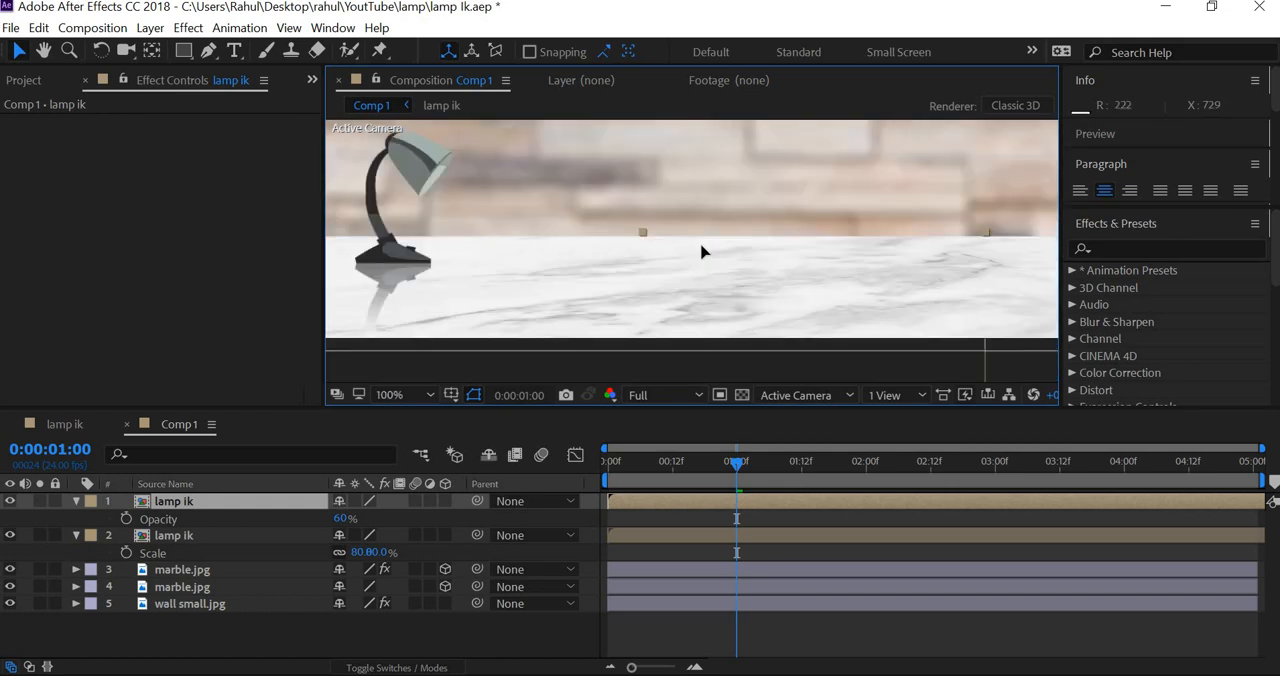
Step: Reveal the Mask 1 properties of the blurred marble.jpg copy, and shrink the masked strip slightly toward its anchor point
left_click(749, 341)
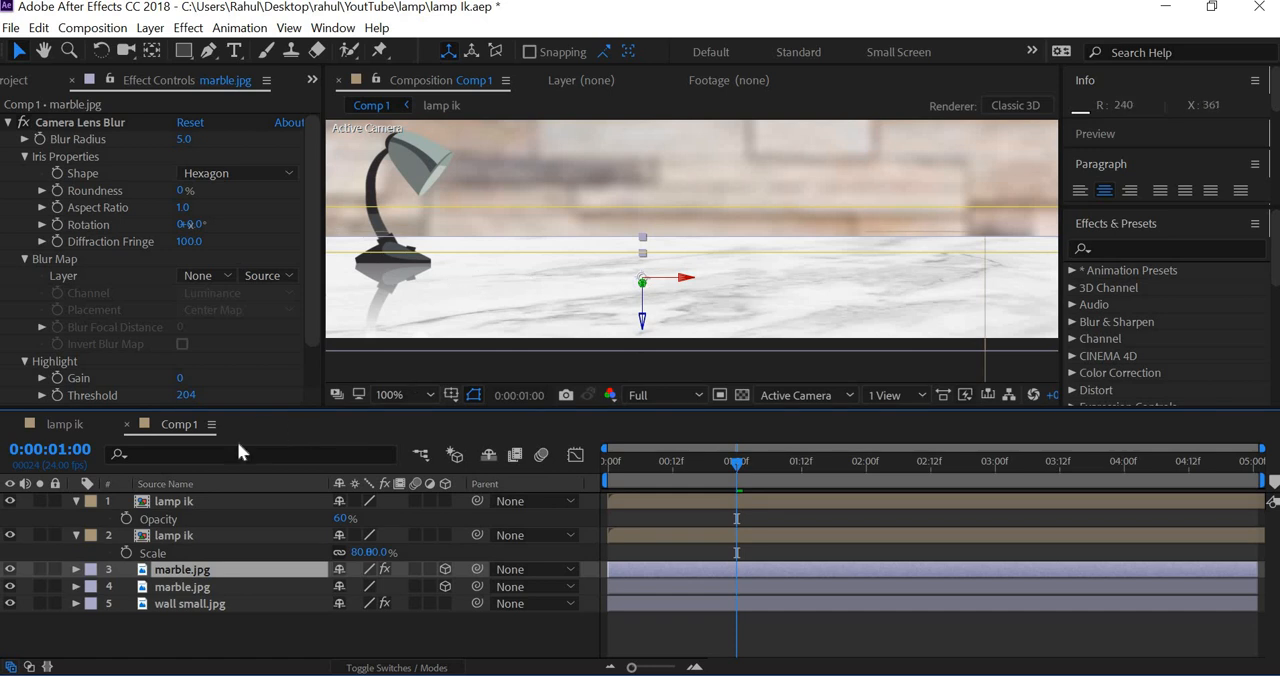
left_click(76, 569)
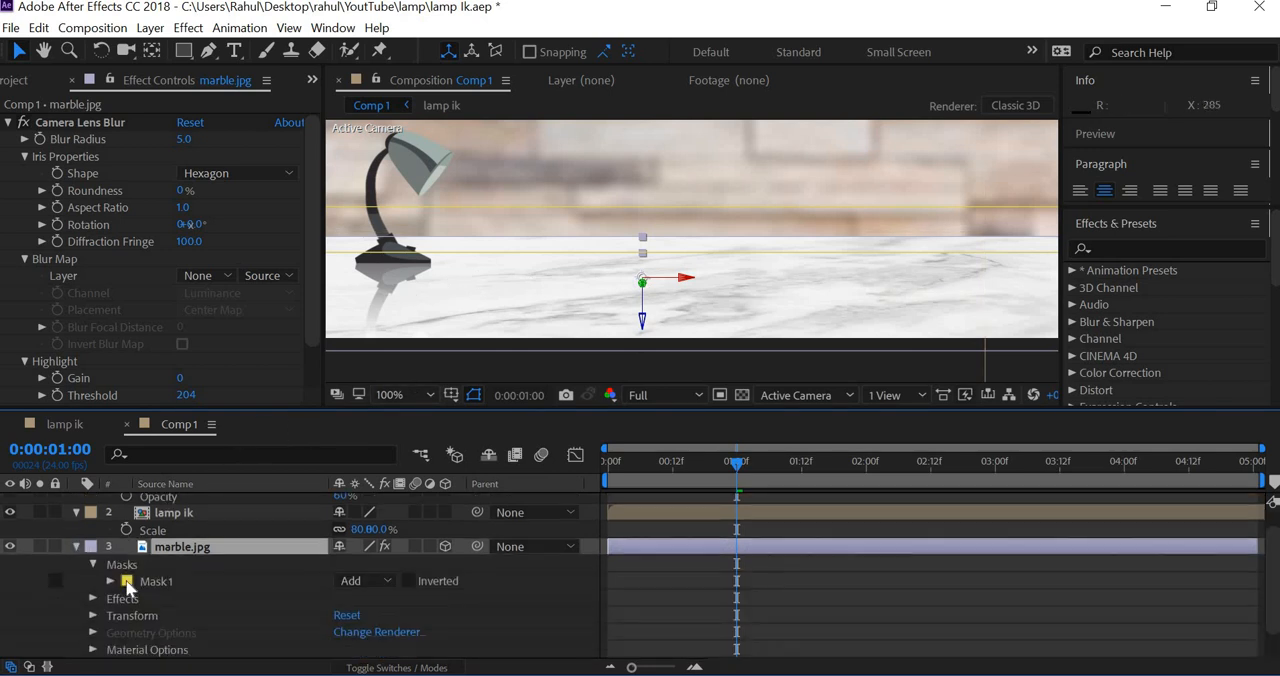
left_click(107, 582)
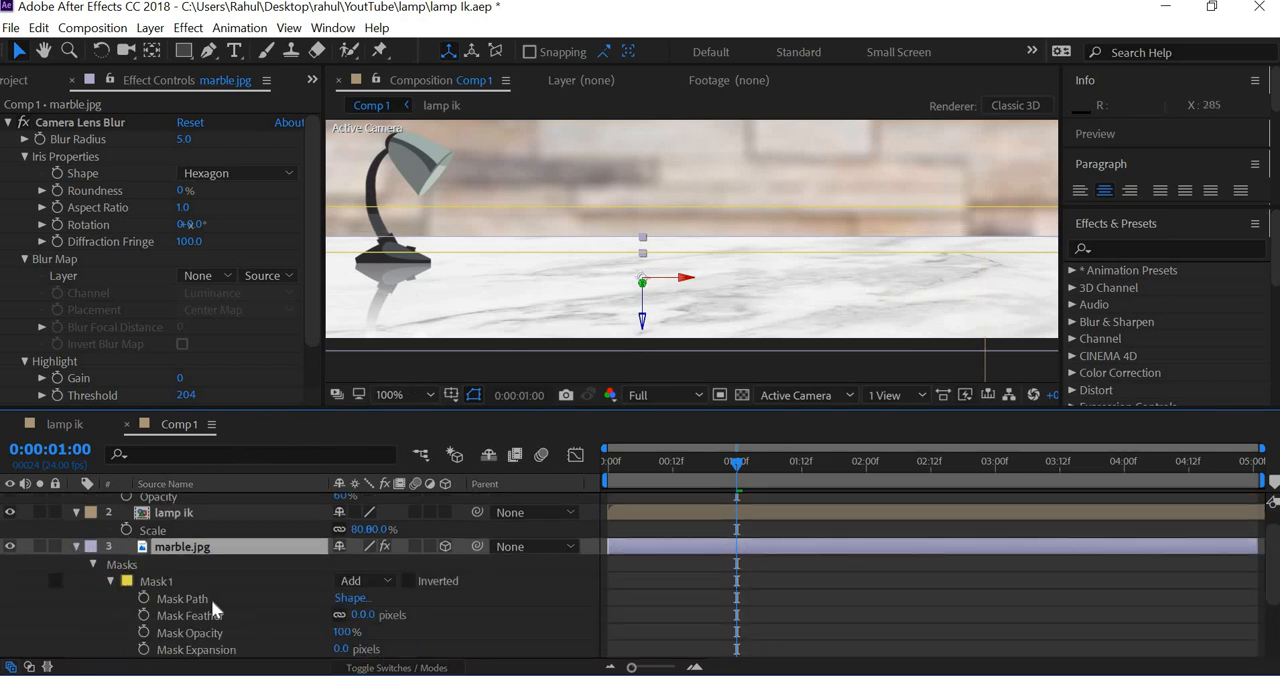
left_click(706, 260)
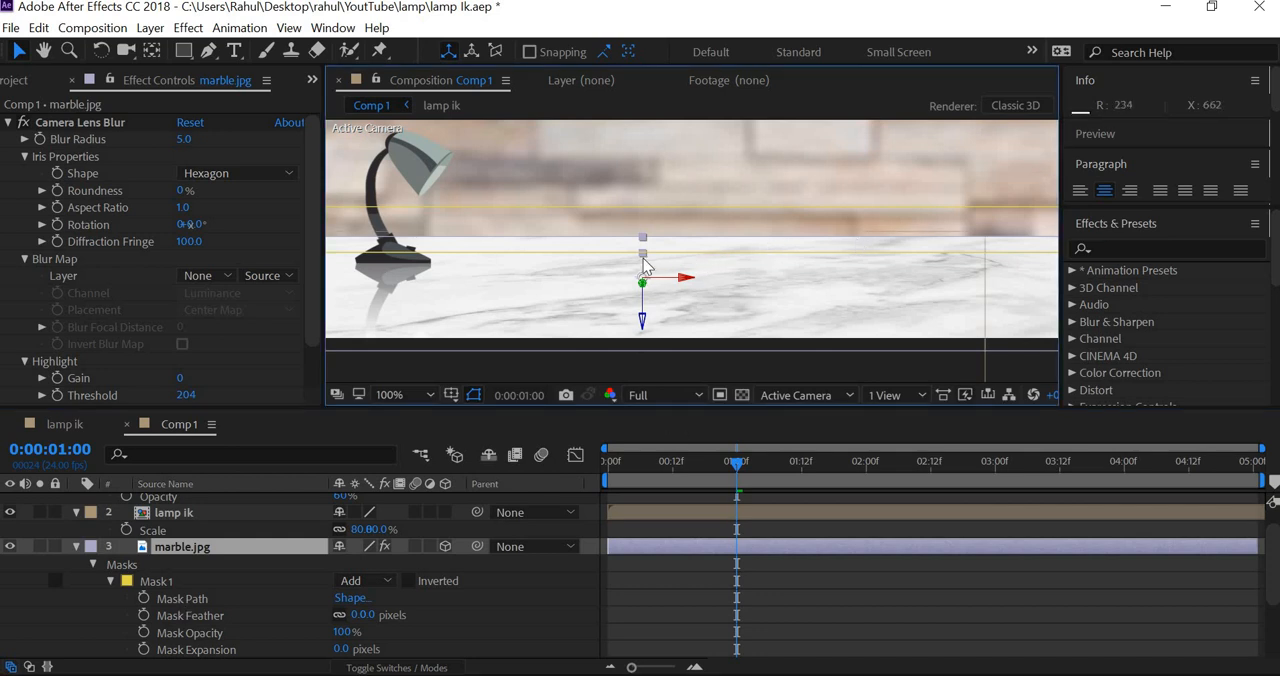
left_click_drag(645, 264, 647, 272)
key("ctrl+z")
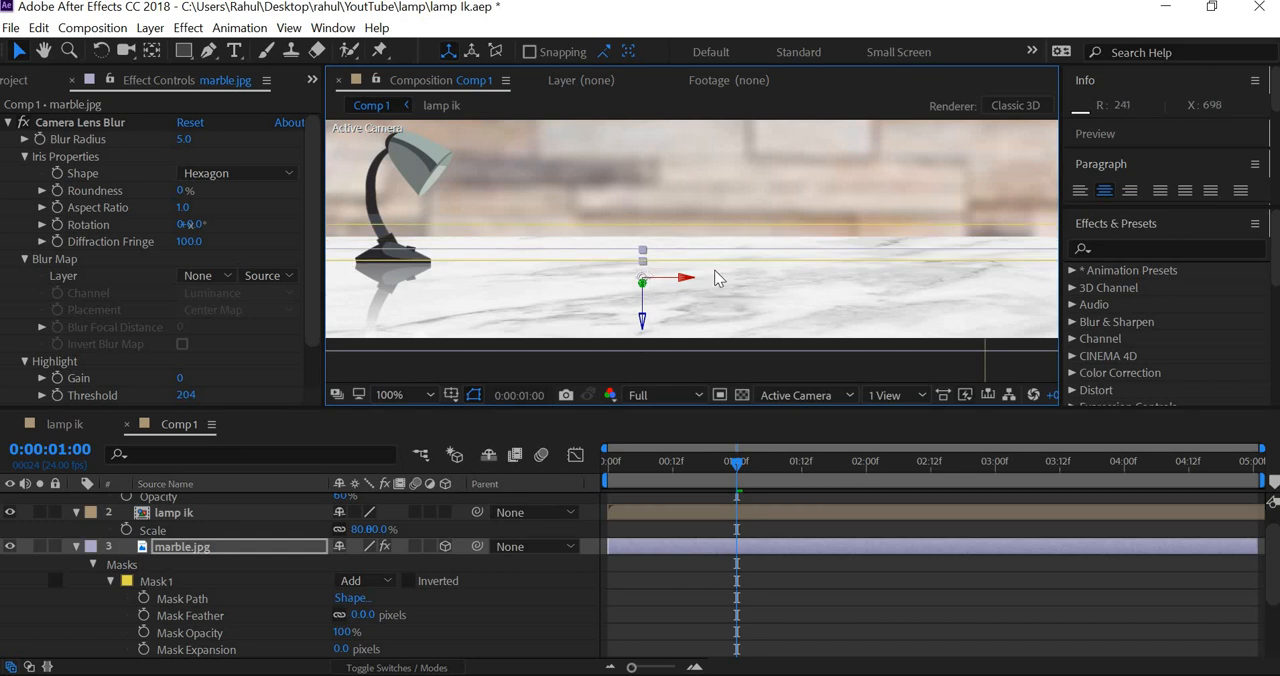
Step: Set the blur radius of the marble copy's Camera Lens Blur to 84, and collapse the layer's properties
scroll(717, 279, "down", 1)
scroll(717, 279, "up", 1)
left_click_drag(183, 139, 515, 143)
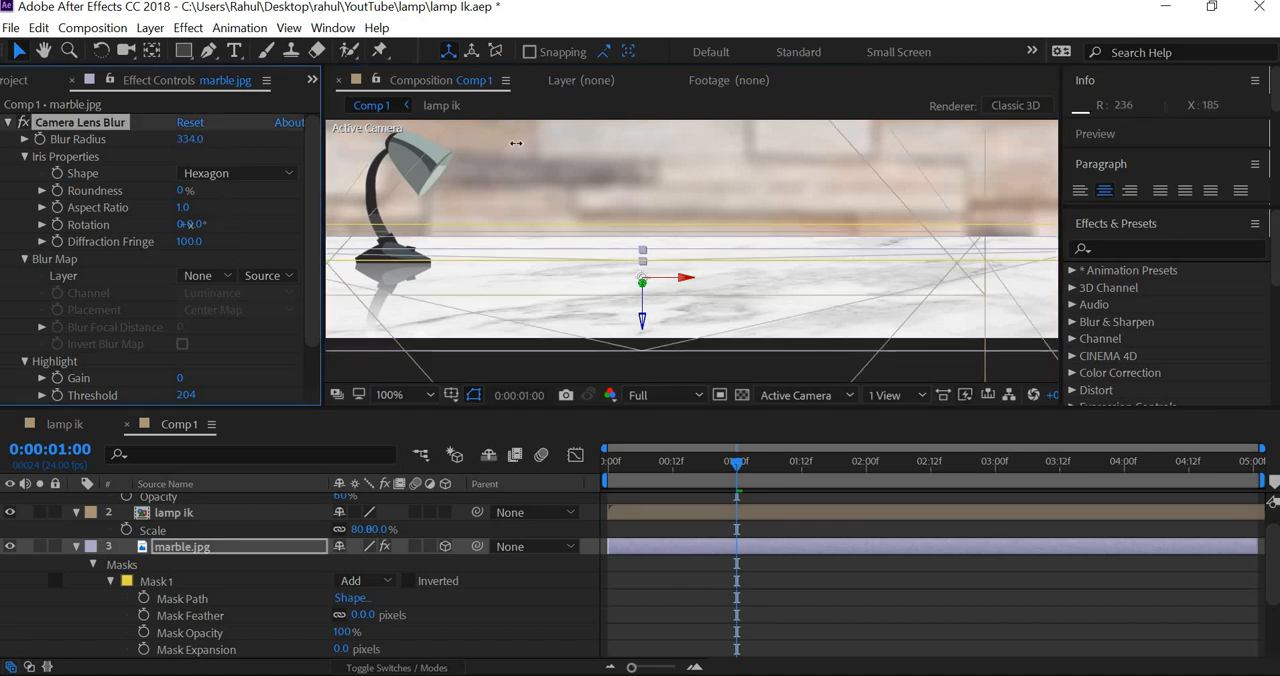
left_click_drag(297, 143, 270, 152)
scroll(970, 200, "down", 2)
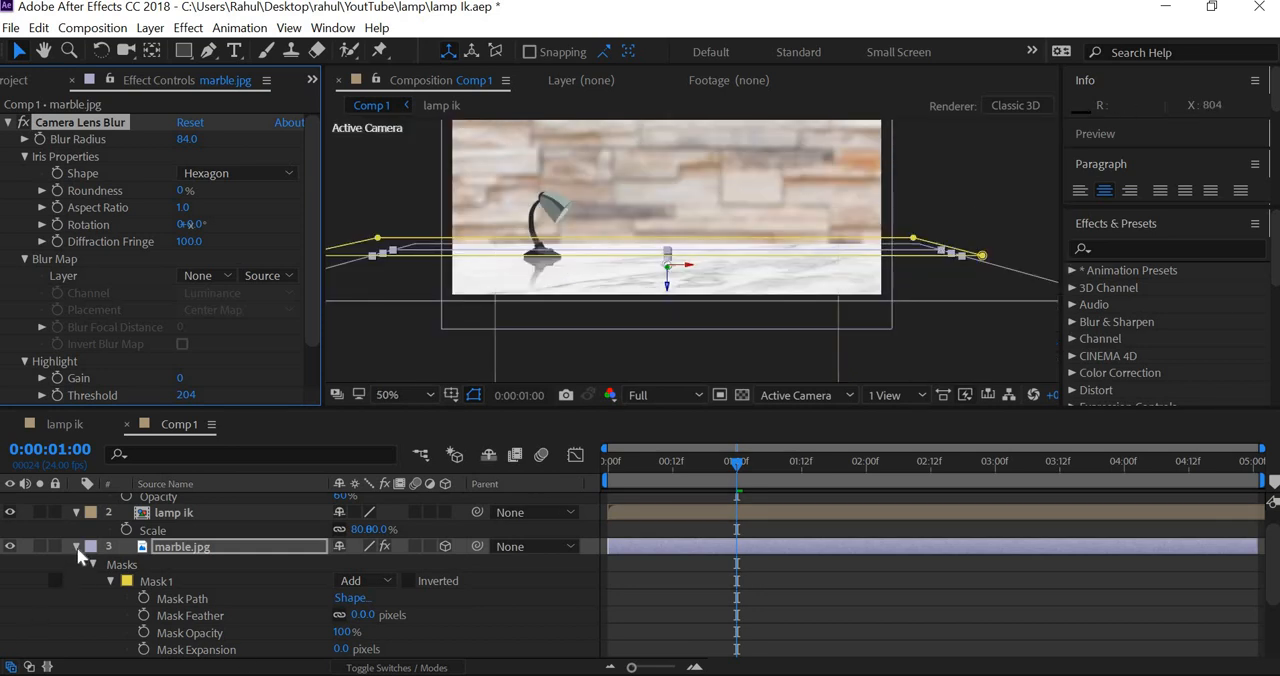
key("u")
left_click(26, 591)
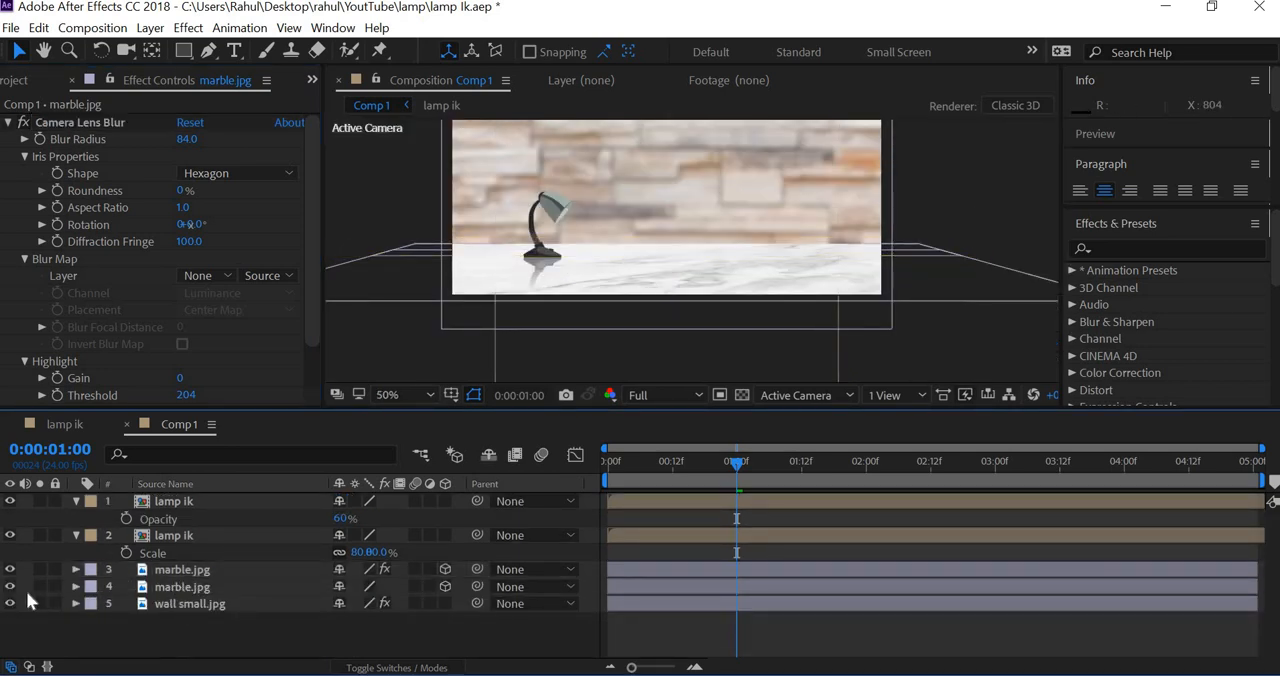
Step: Examine the blurred marble strip with the lower marble.jpg layer hidden, and show that layer again
left_click(10, 587)
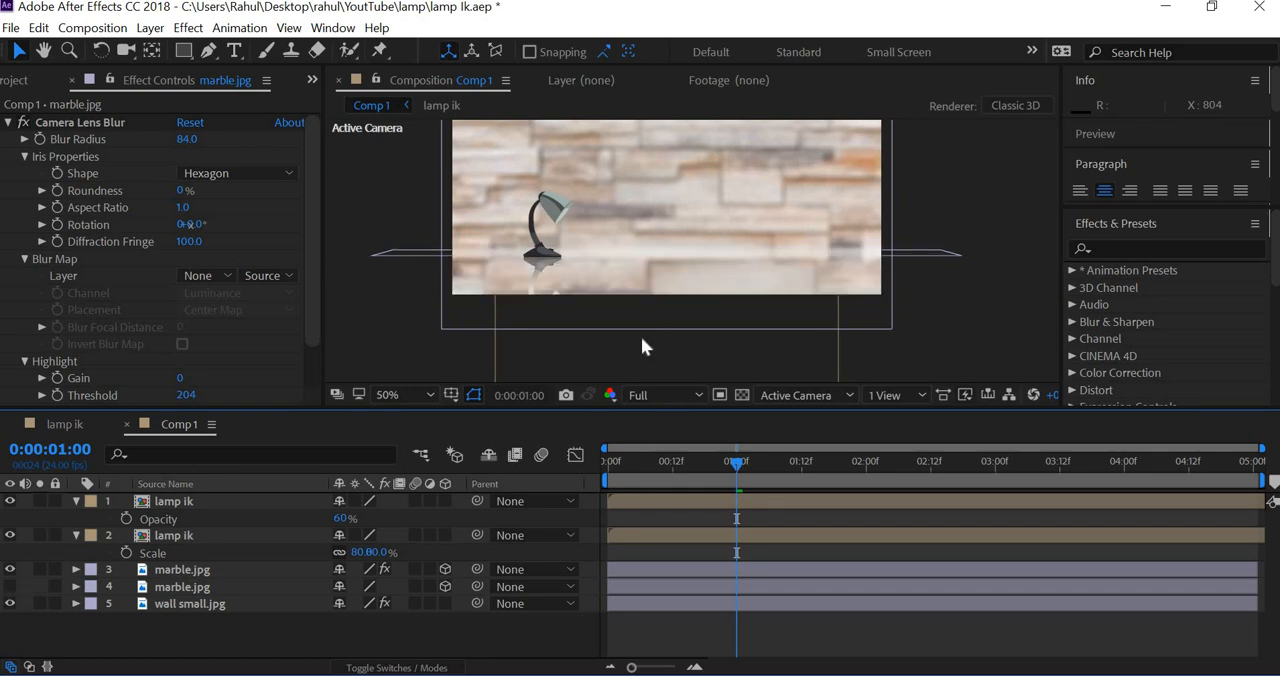
scroll(656, 295, "up", 2)
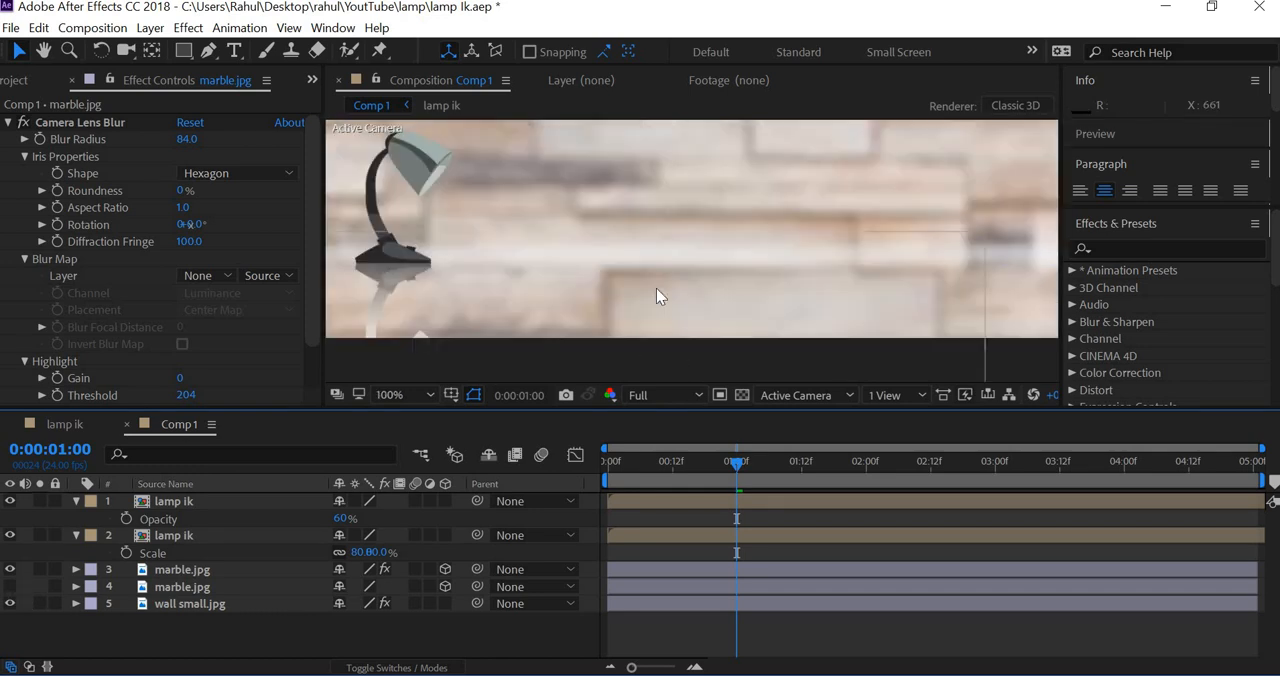
left_click(175, 586)
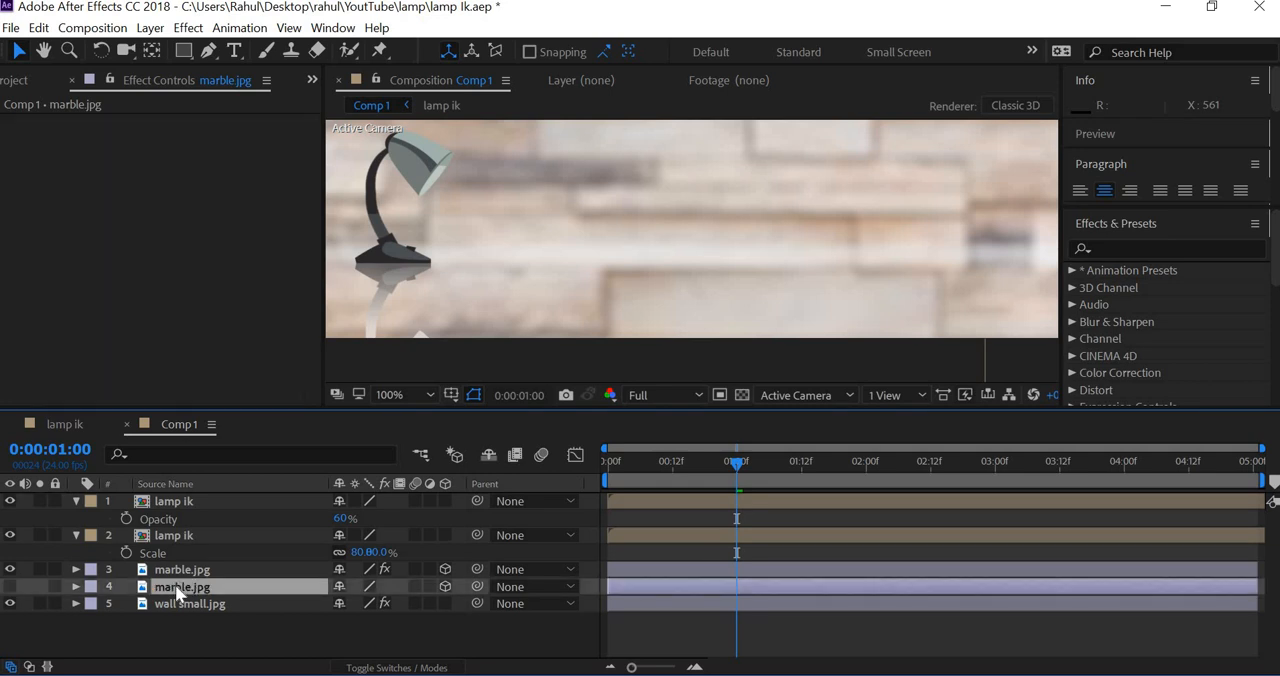
left_click(10, 587)
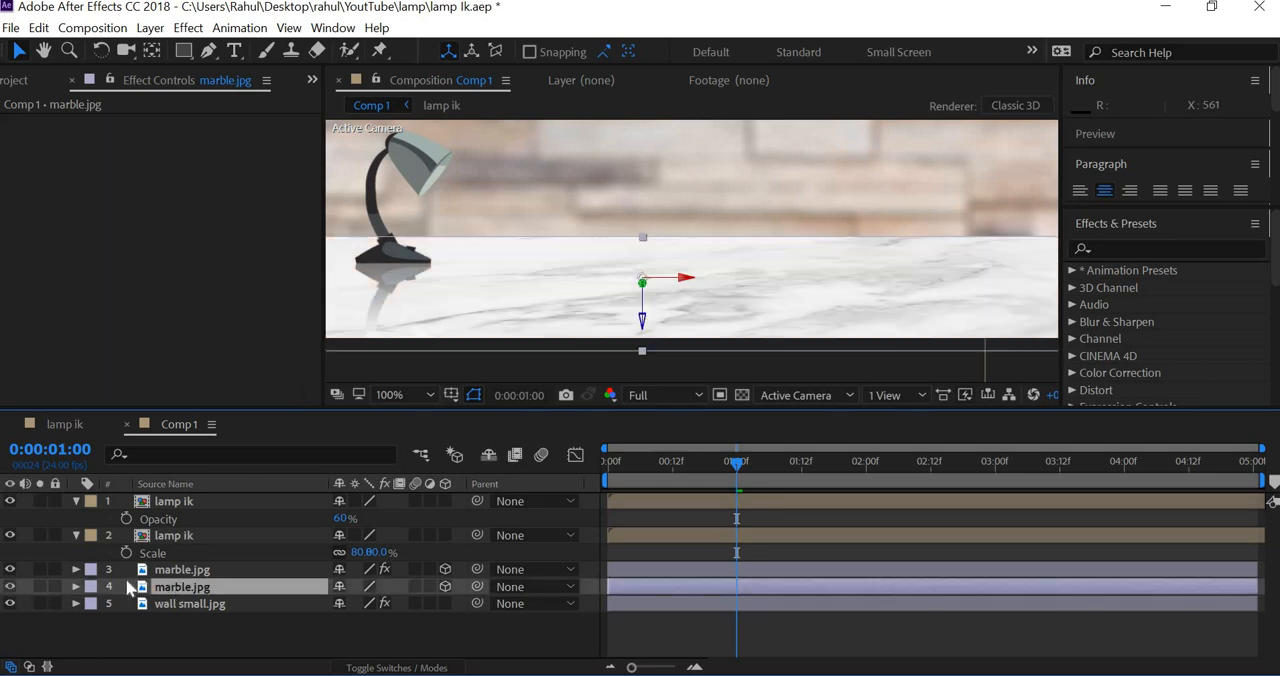
Step: Try the blurred marble.jpg copy below the unblurred one in the layer order, and move it back above
left_click(200, 570)
left_click_drag(207, 577, 208, 596)
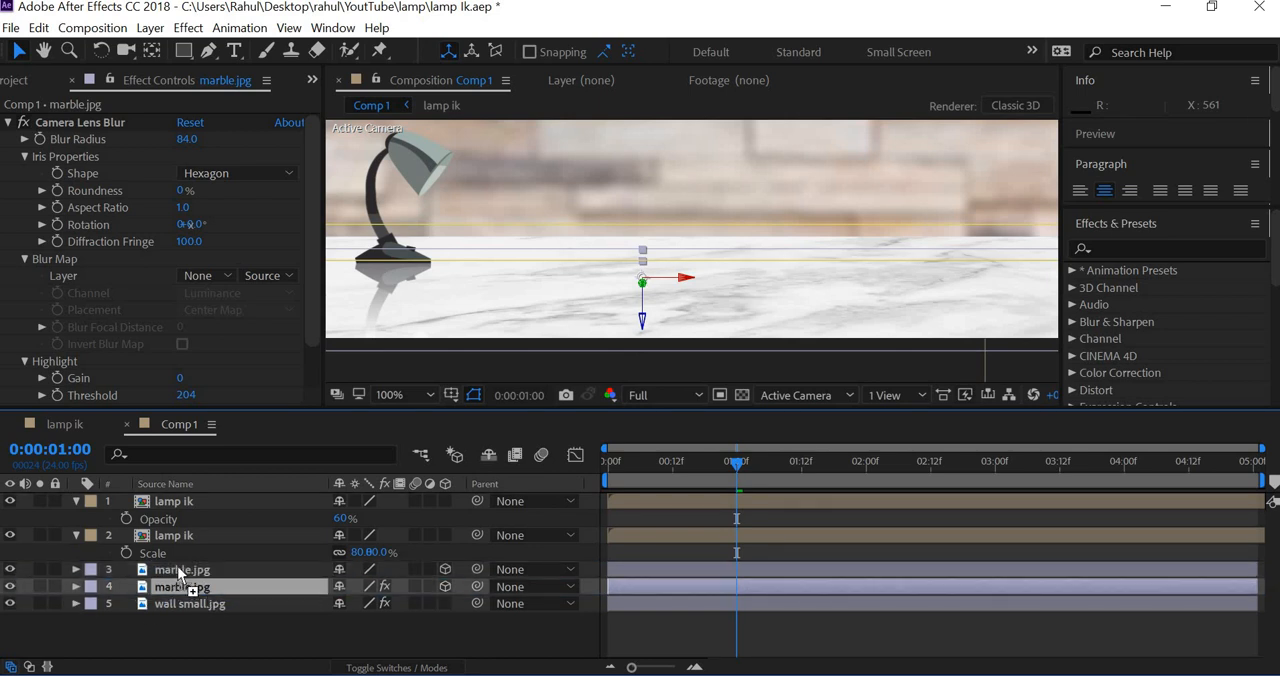
left_click_drag(177, 566, 177, 564)
Step: Nudge the unblurred marble.jpg layer 4 pixels down, and hide it to expose the blurred strip alone
left_click(160, 588)
key("Down")
key("Down")
key("Down")
key("Down")
key("Down")
key("Down")
key("Down")
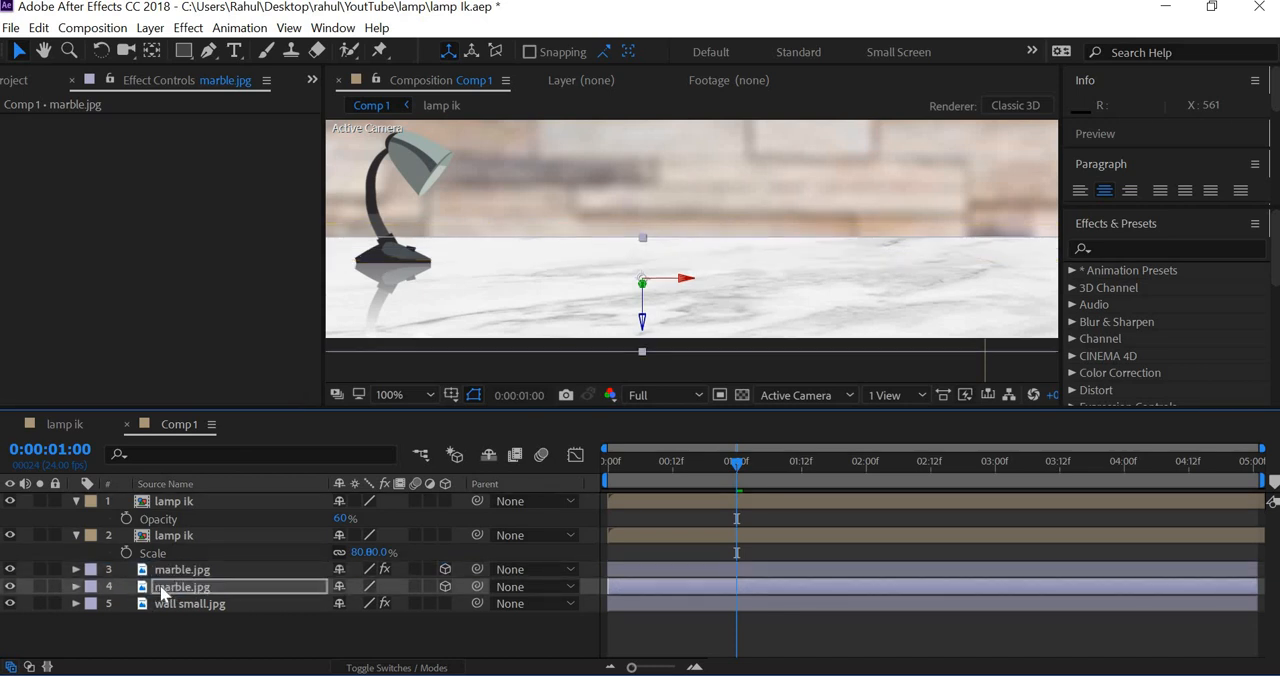
key("Down")
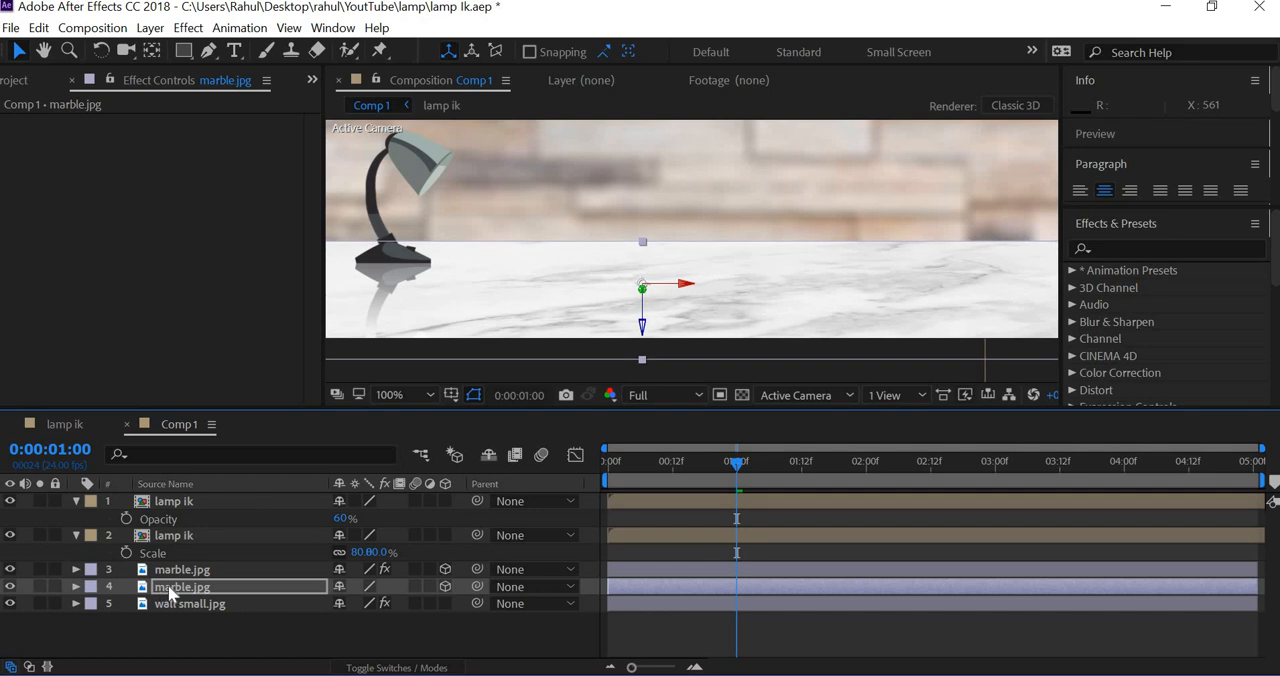
left_click(10, 587)
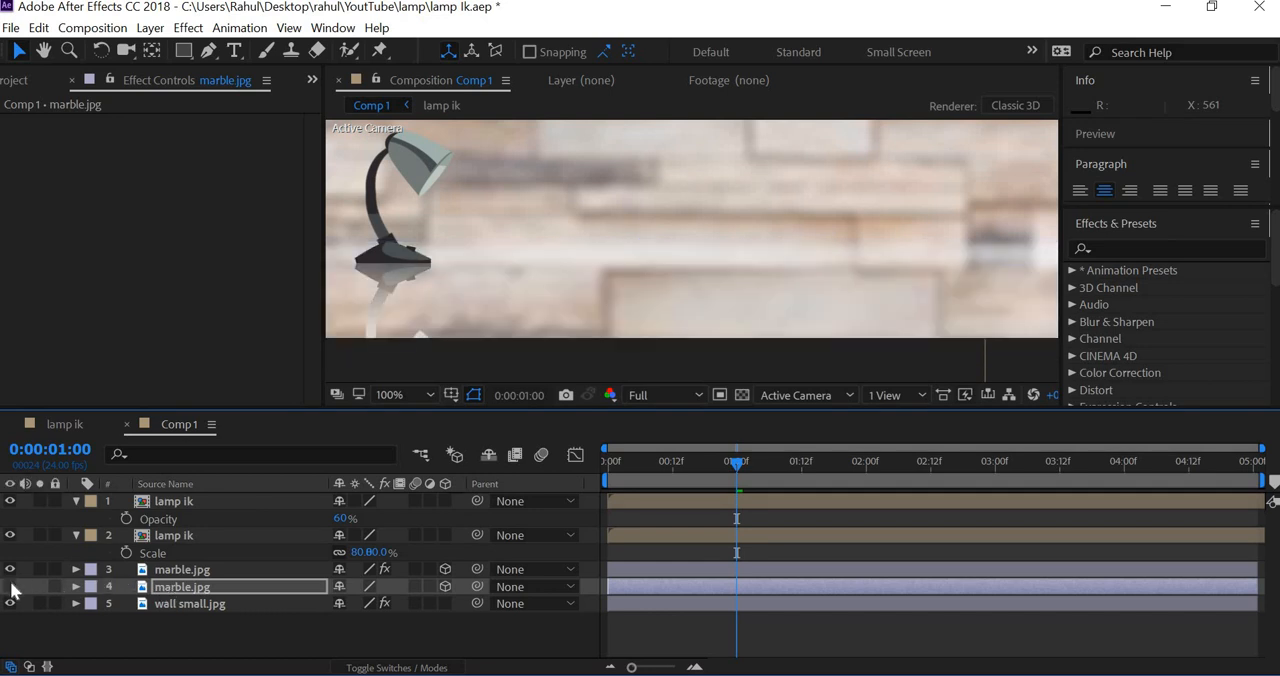
Step: Try a blur radius of 5 in the Camera Lens Blur of the blurred marble.jpg layer
key("ctrl+Up")
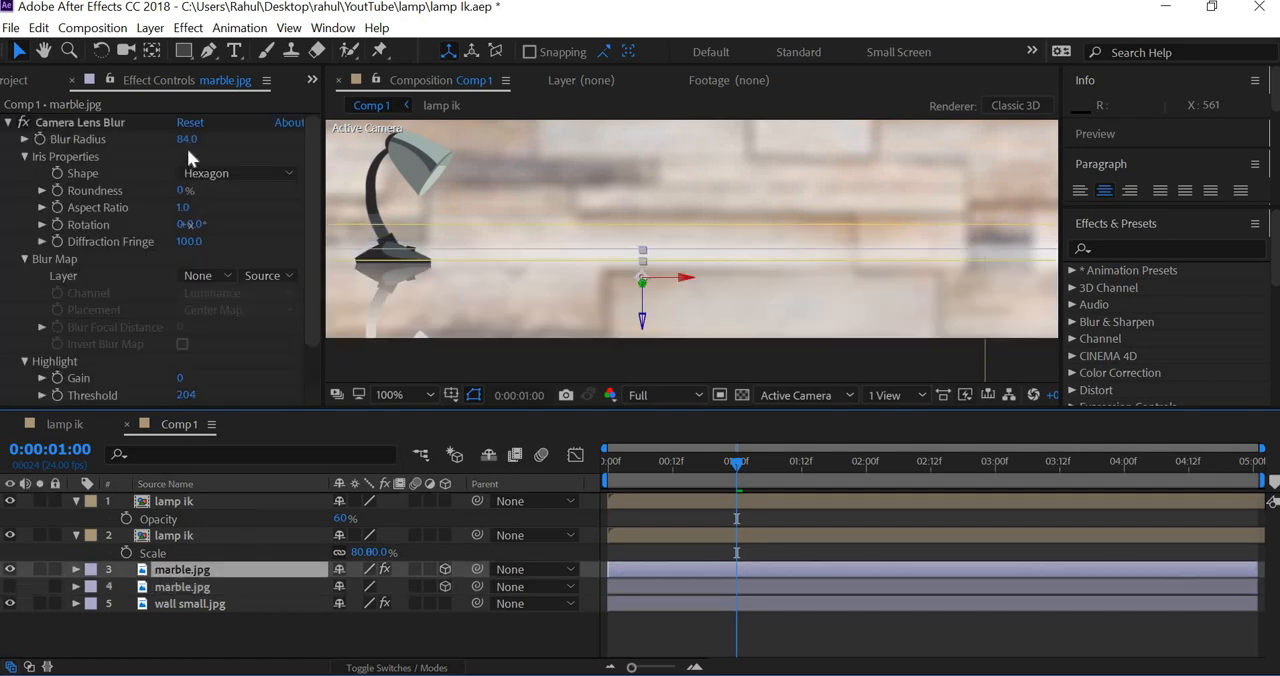
left_click(190, 139)
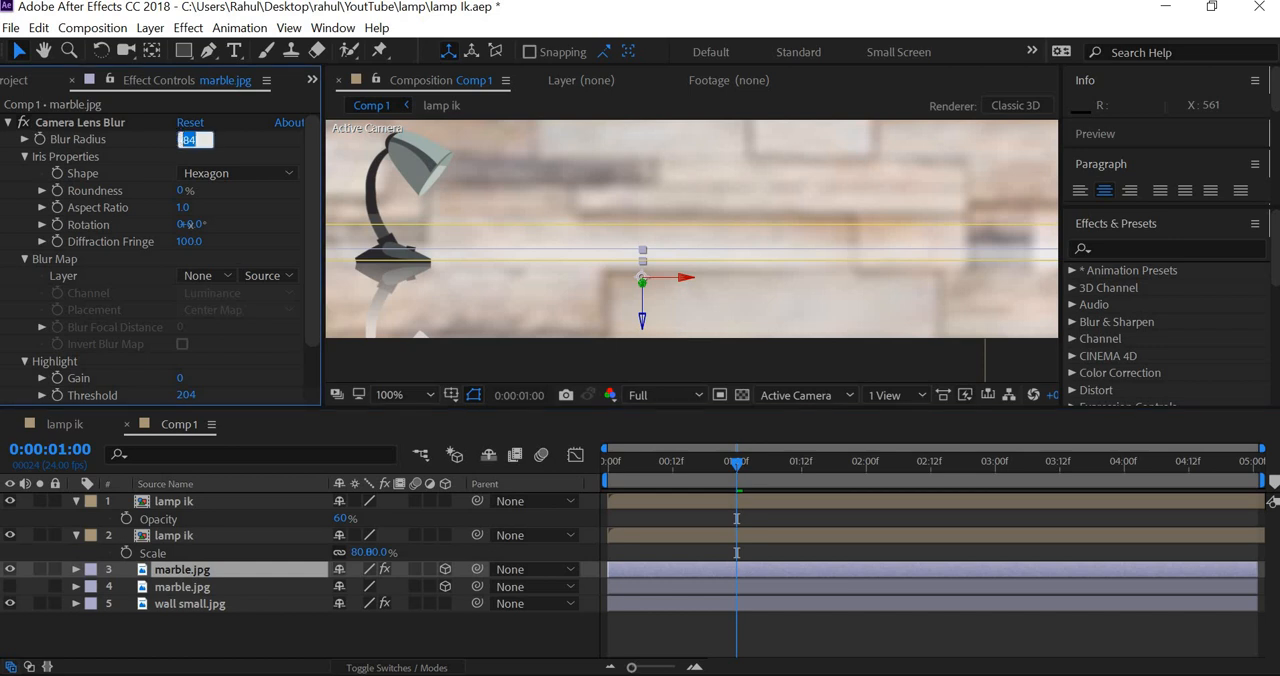
type("5")
key("Return")
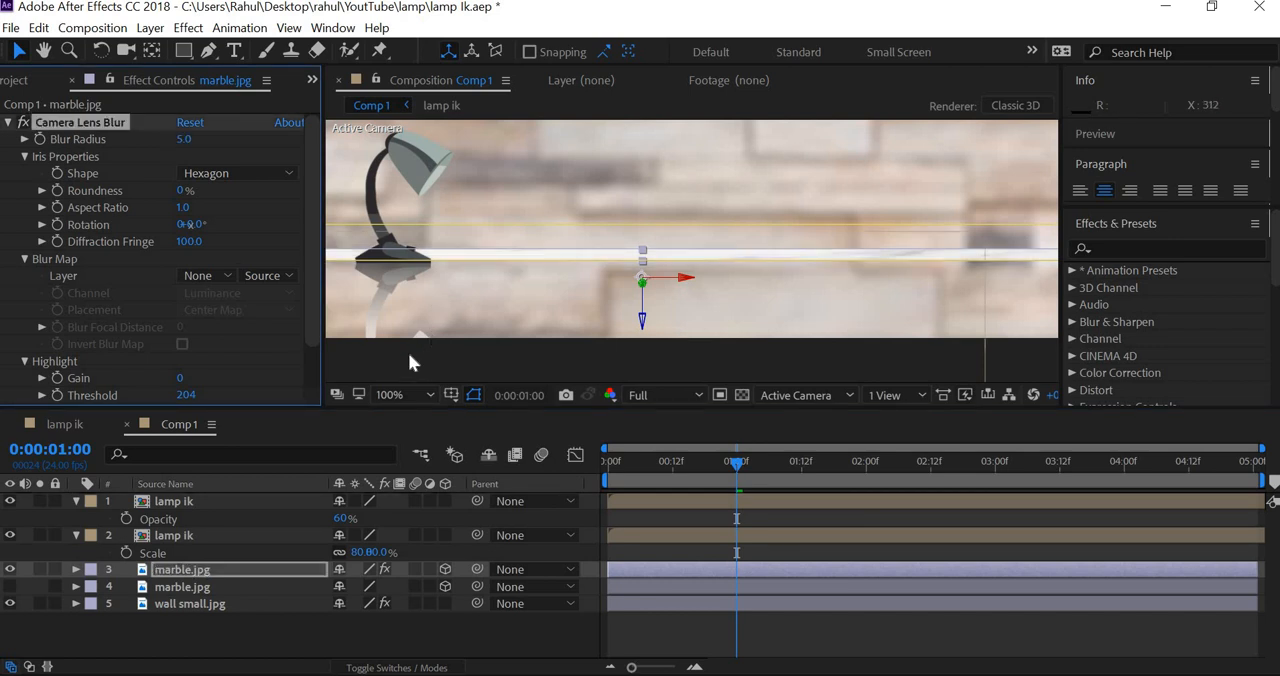
left_click(494, 274)
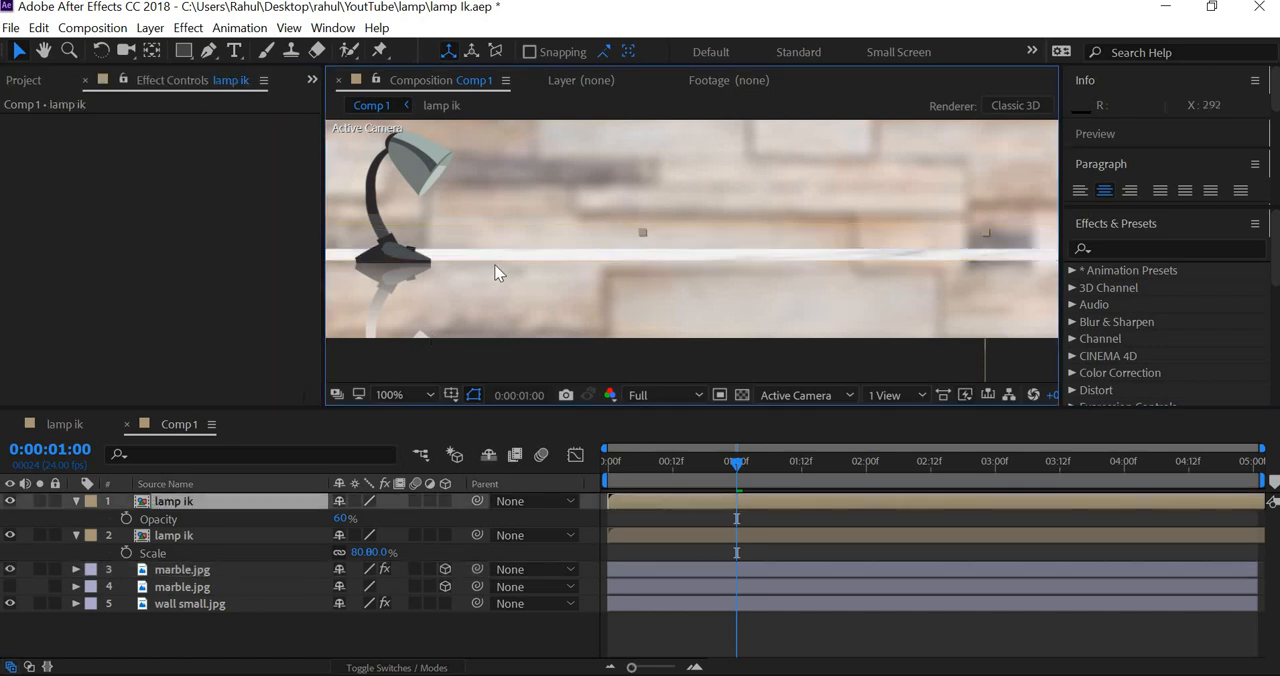
Step: Set the blurred marble.jpg layer's Camera Lens Blur radius to 10 and deselect the layer
left_click(198, 571)
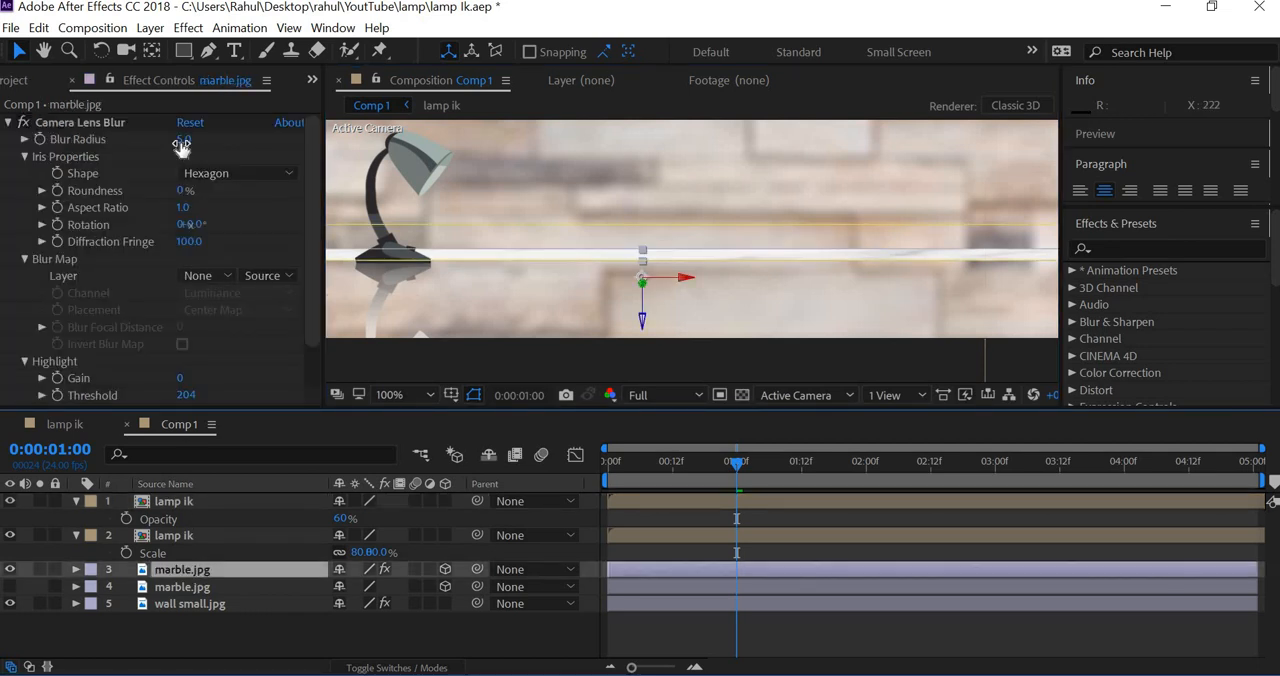
left_click(184, 139)
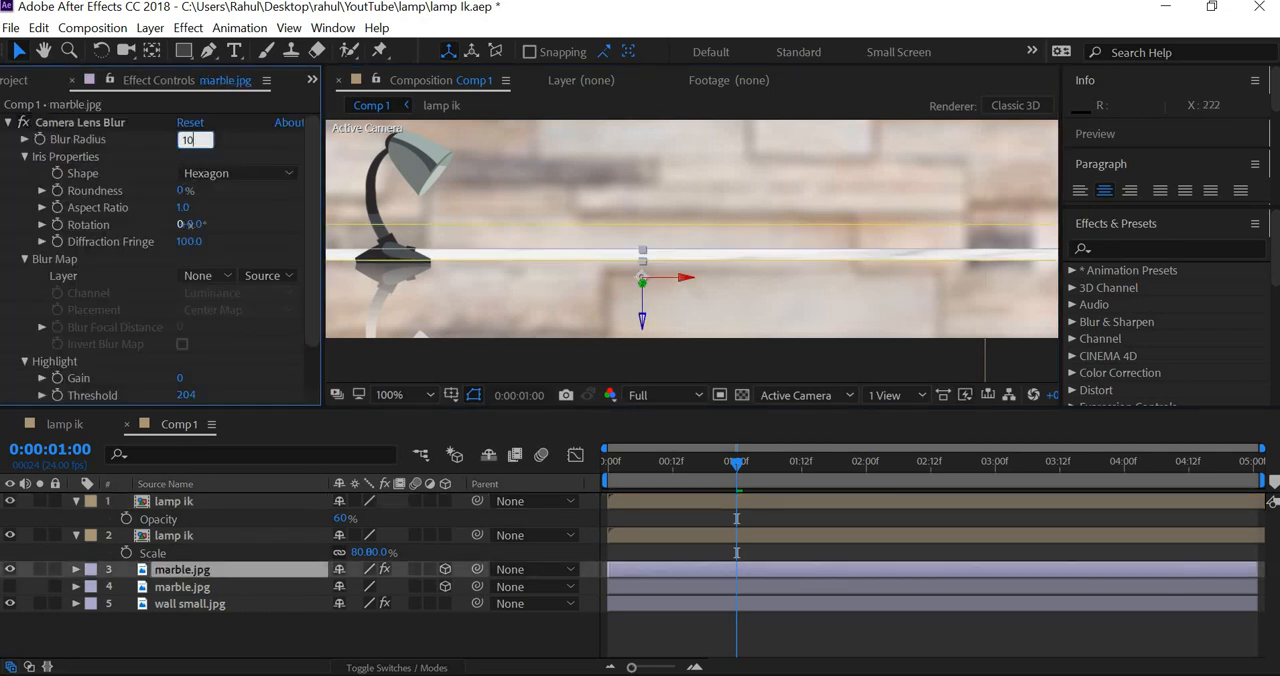
key("Return")
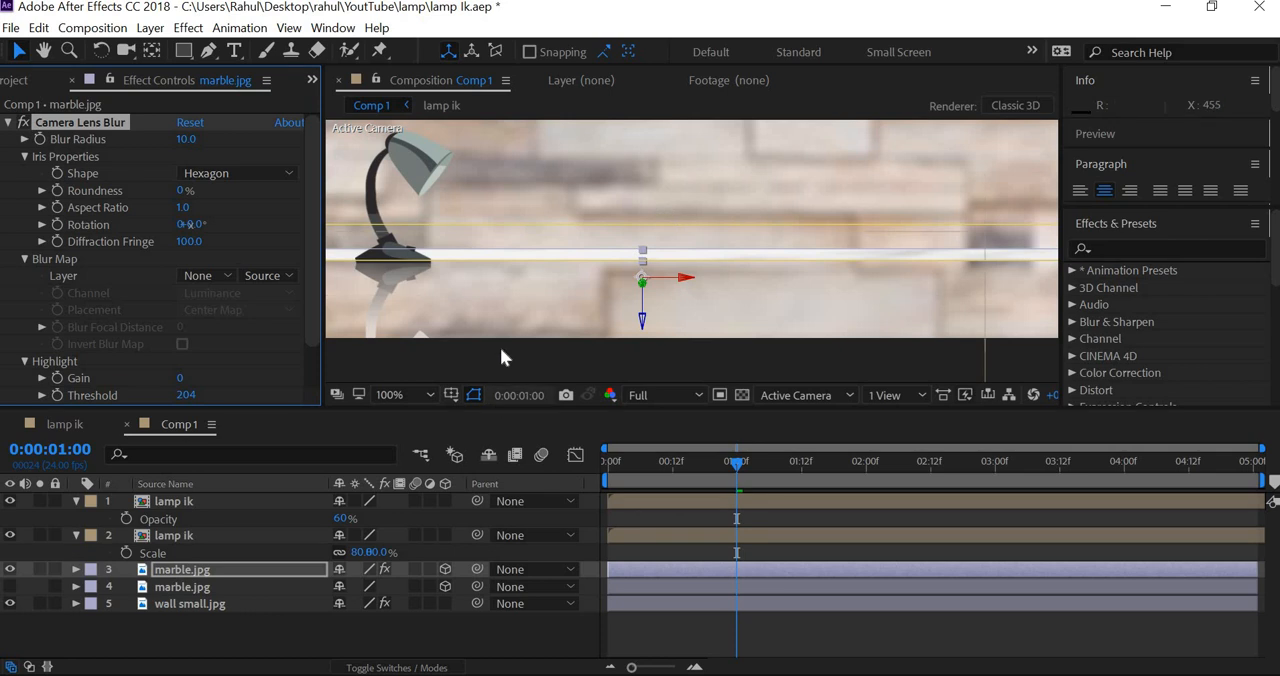
left_click(501, 349)
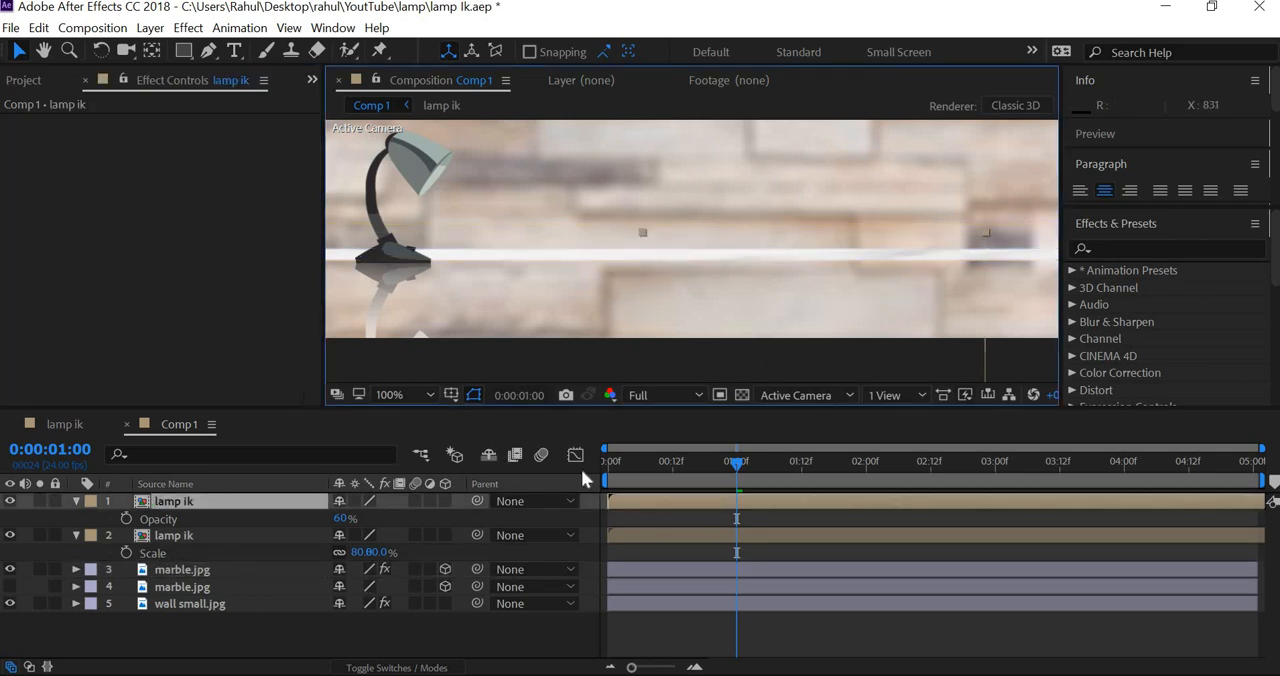
Step: Show the unblurred marble.jpg layer again, toggling its visibility to compare the floor's back edge
scroll(692, 251, "down", 1)
left_click(10, 587)
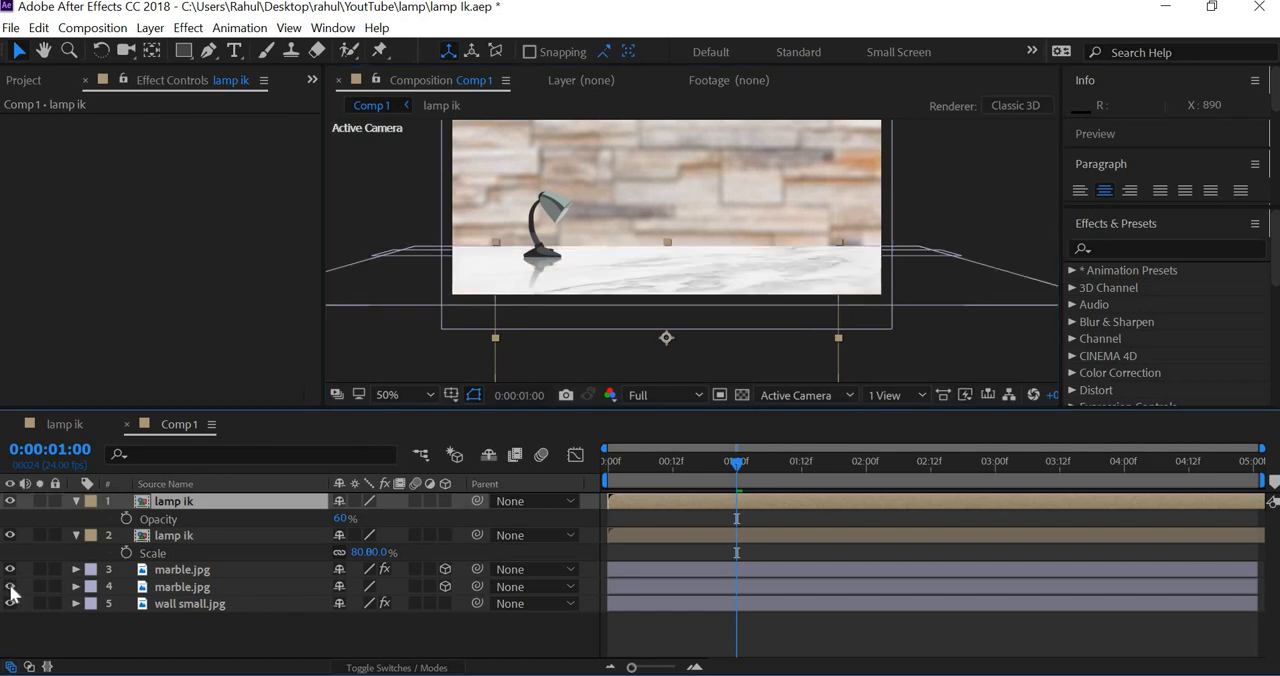
scroll(748, 350, "up", 1)
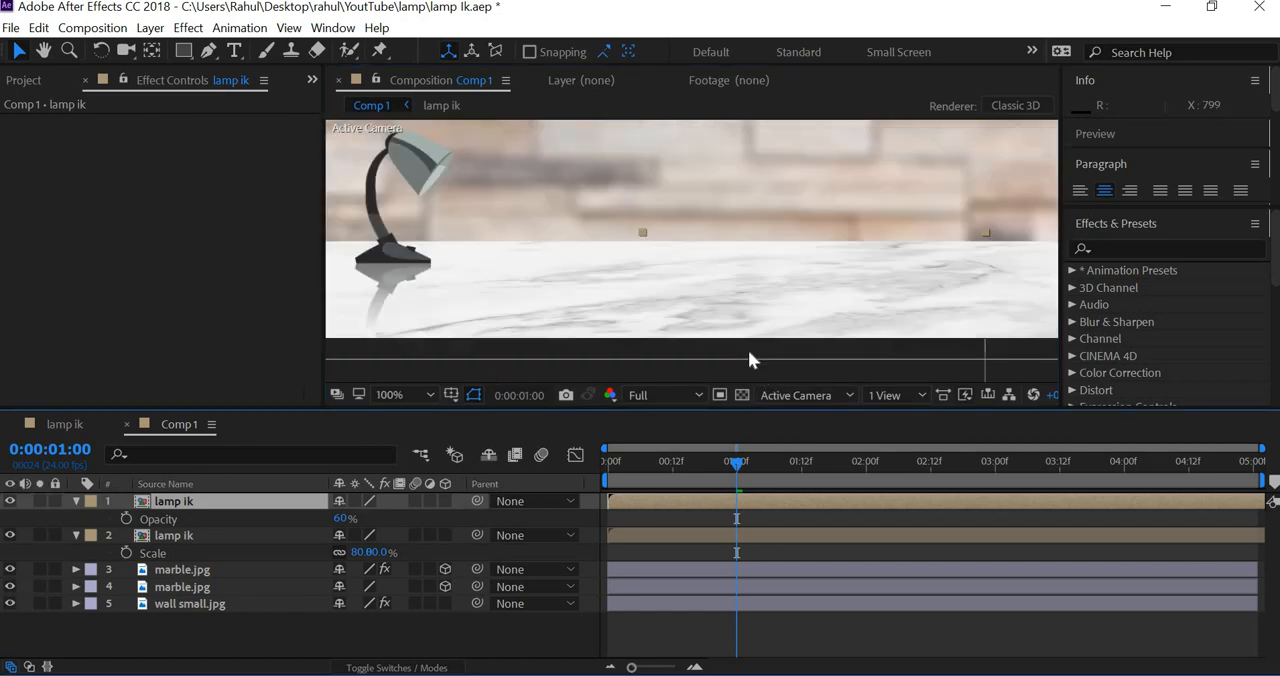
left_click(10, 587)
left_click(10, 587)
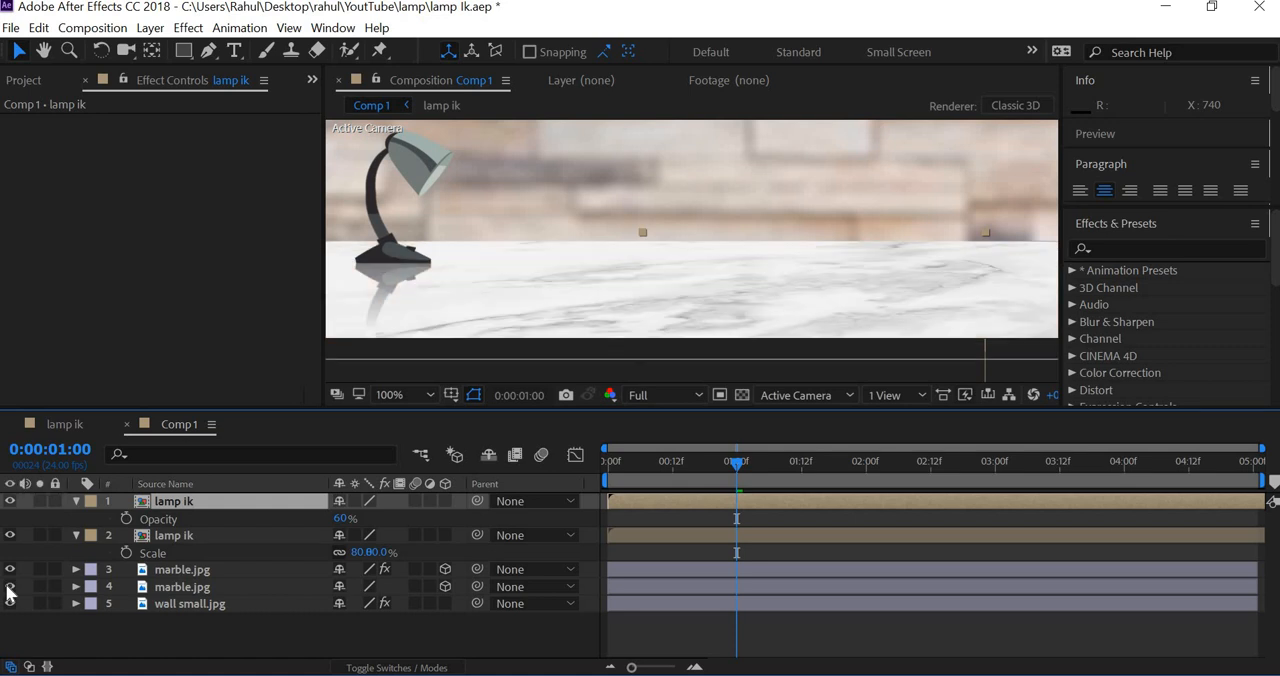
Step: Nudge the unblurred marble.jpg layer down until its back edge meets the lamp's base, exposing the blurred strip behind it, and deselect it
left_click(180, 586)
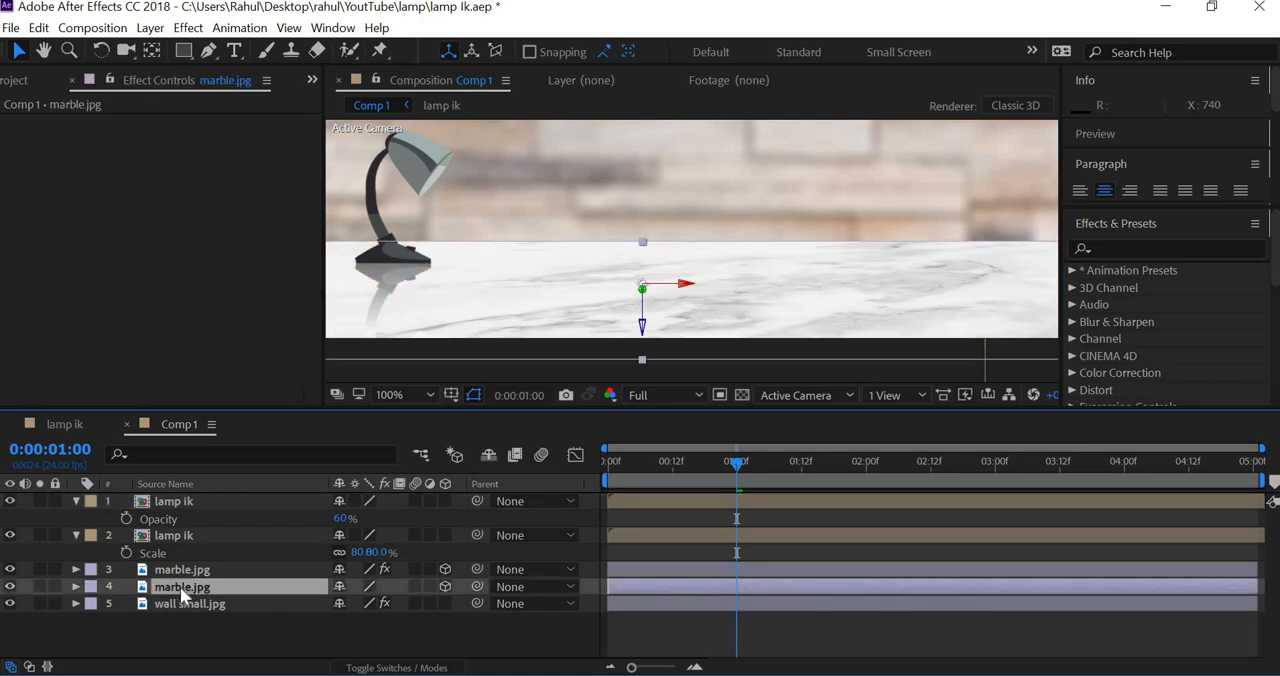
key("Return")
key("Down")
key("Down")
key("Down")
key("Down")
key("Down")
key("Down")
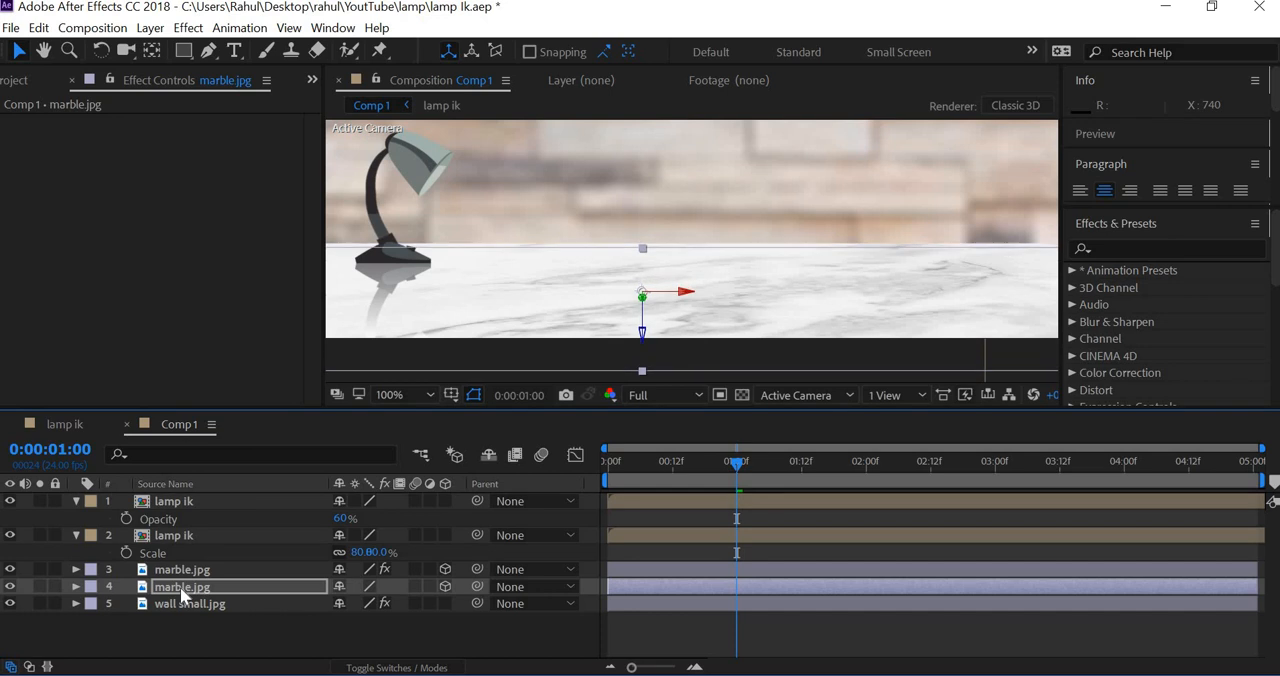
key("Down")
key("Down")
key("Down")
key("Down")
key("Down")
key("Down")
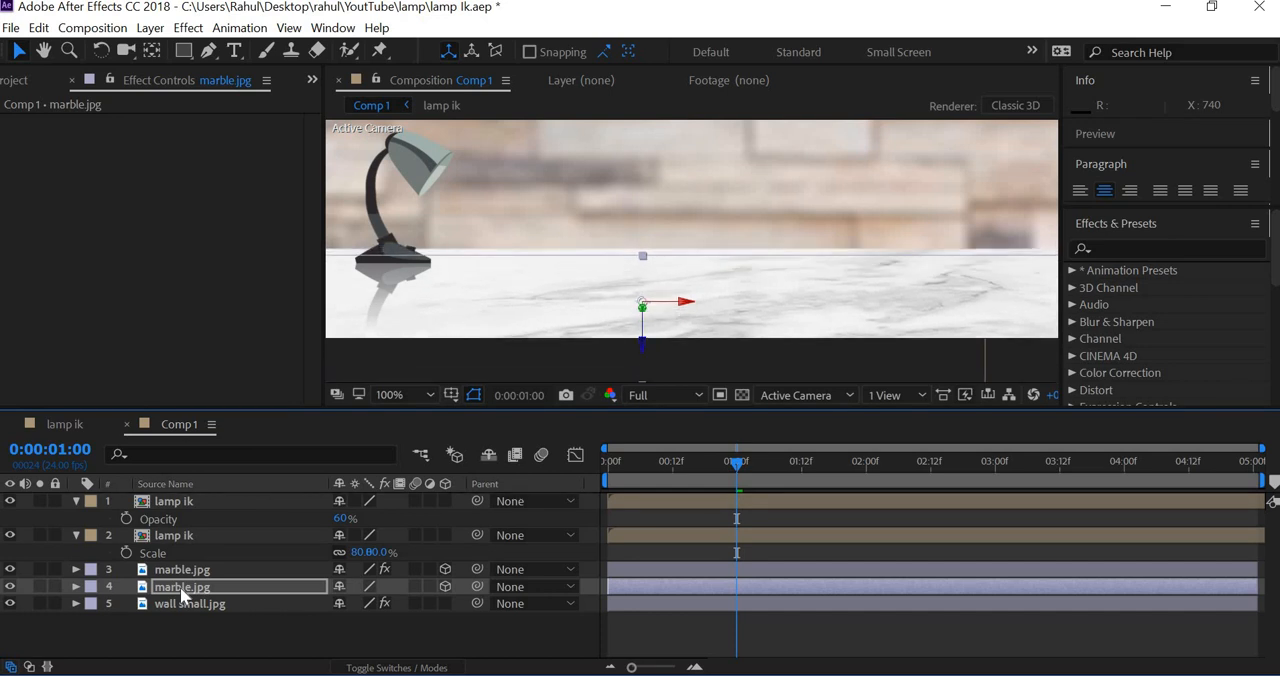
key("Down")
key("Down")
key("Down")
key("Down")
key("Down")
key("Down")
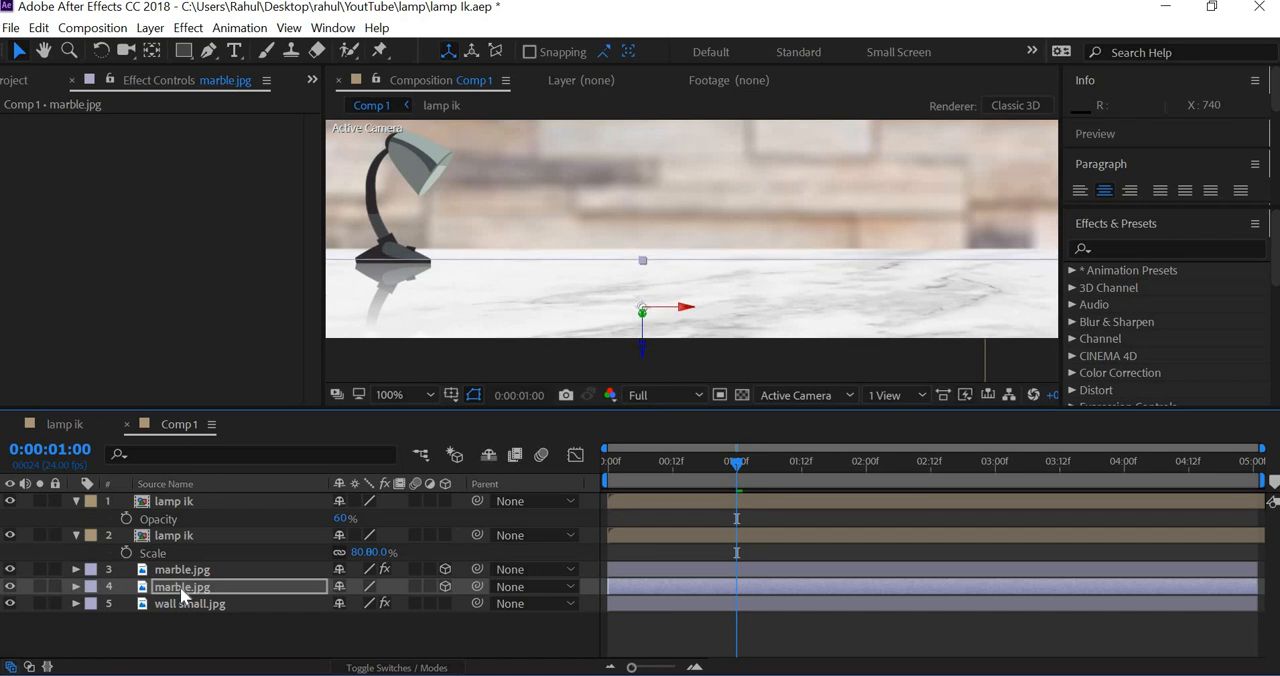
left_click(380, 354)
key("comma")
key("comma")
key("comma")
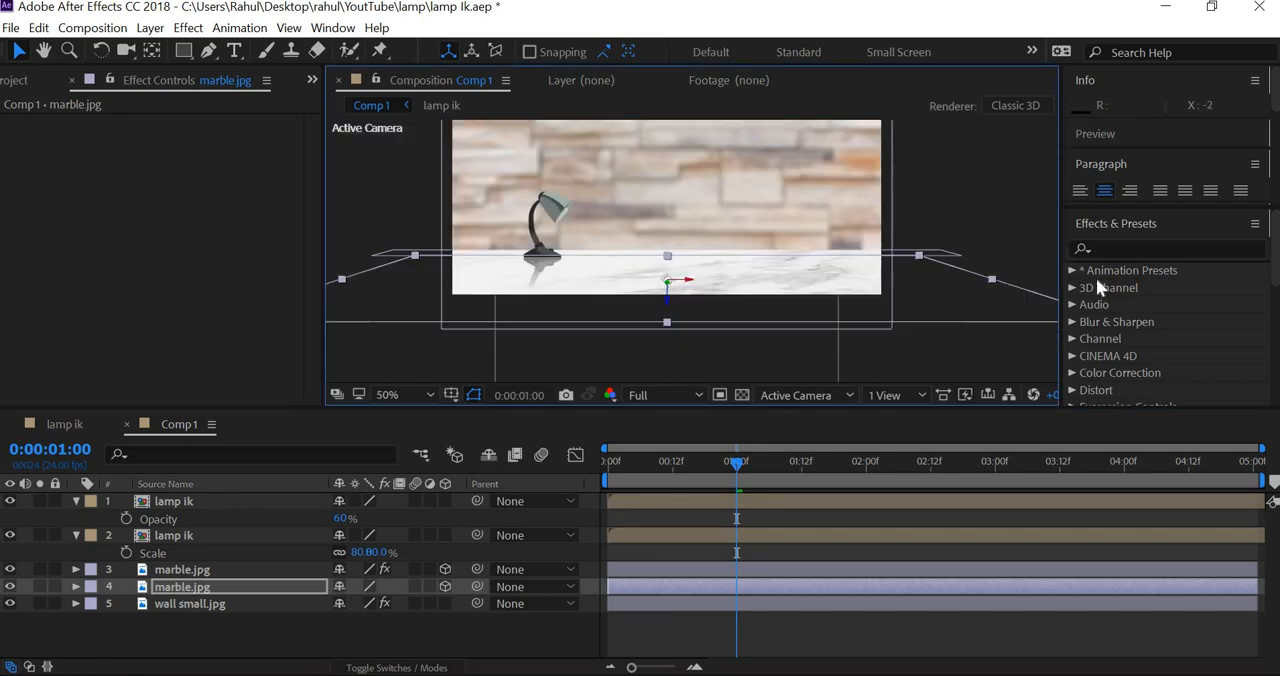
left_click(862, 237)
Step: Play back the lamp animation in Comp 1 from the first frame twice to check the composited scene
key("slash")
scroll(862, 238, "up", 3)
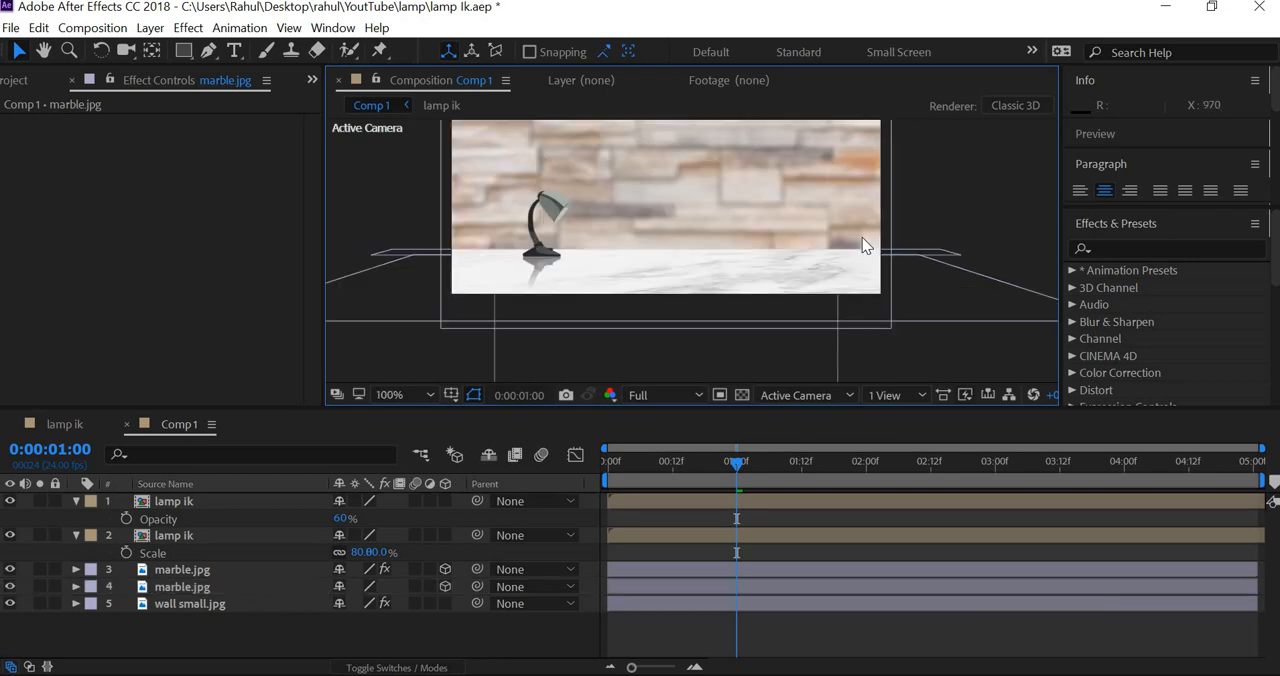
scroll(862, 240, "down", 2)
key("Home")
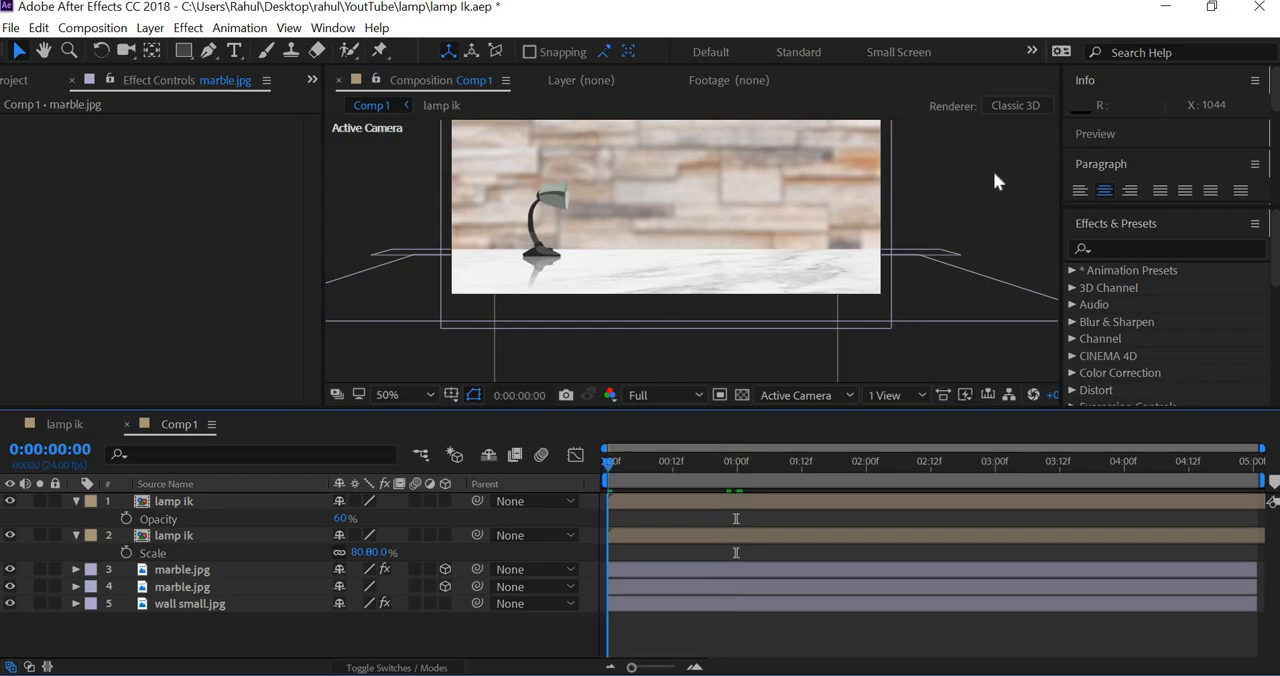
key("space")
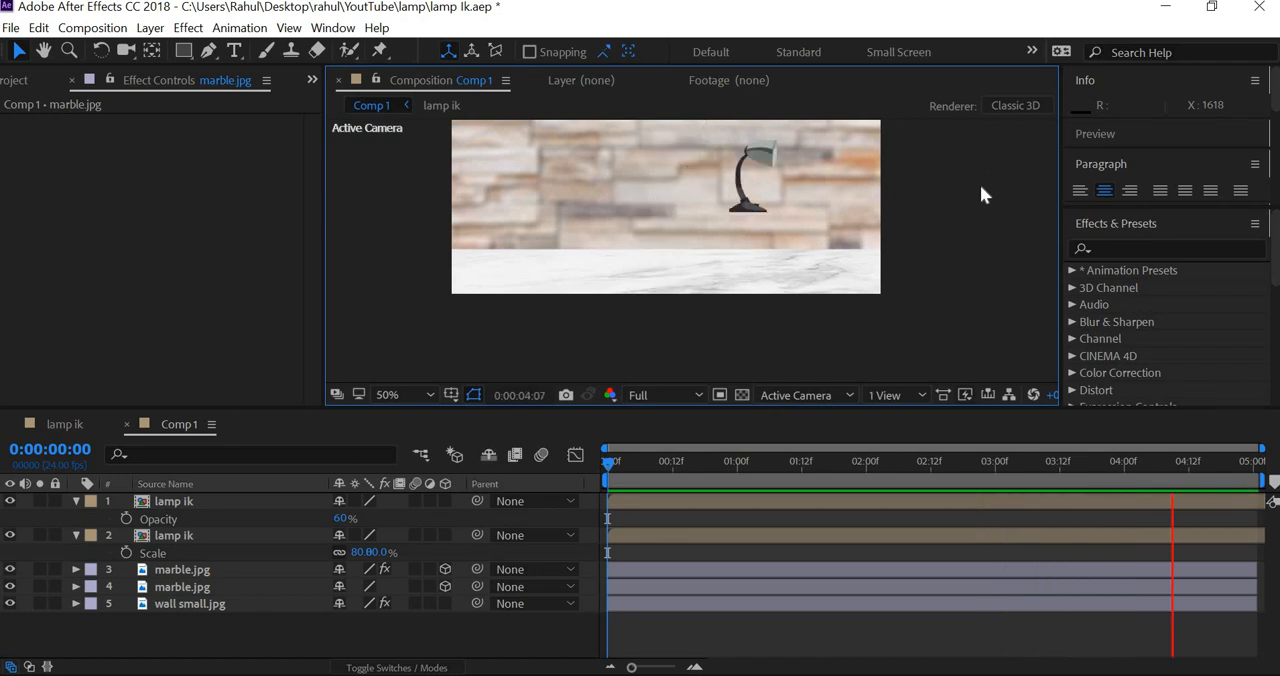
key("space")
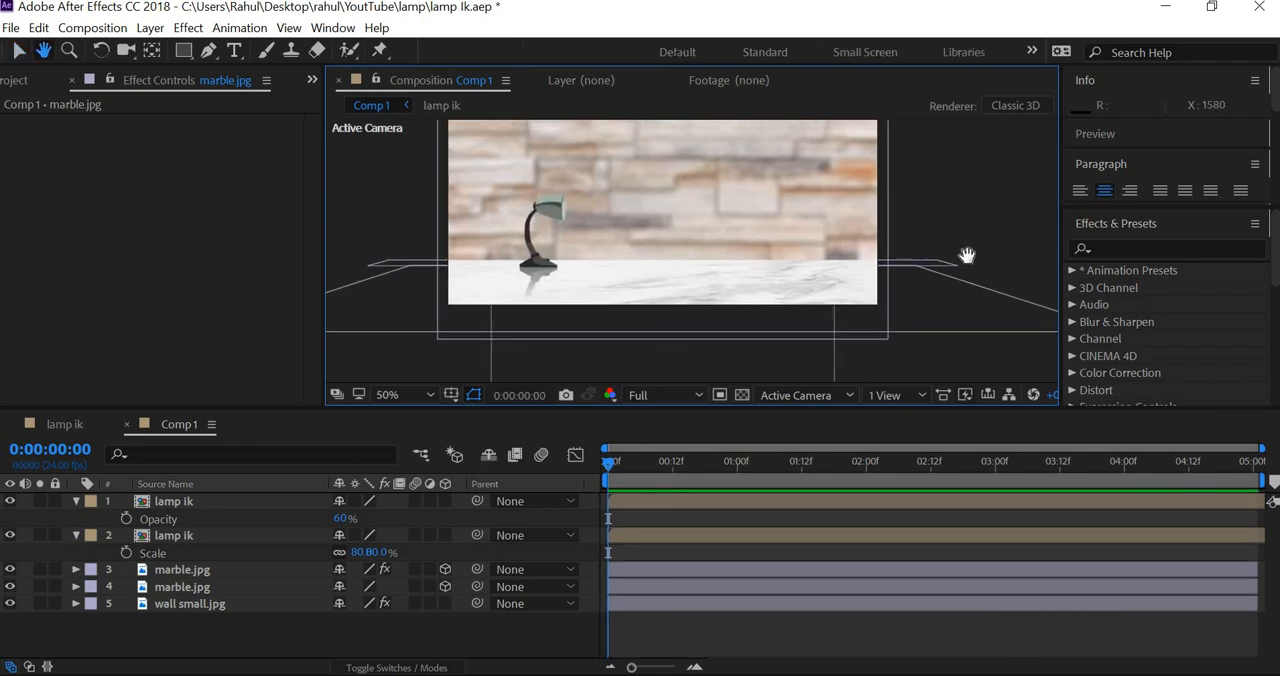
key("comma")
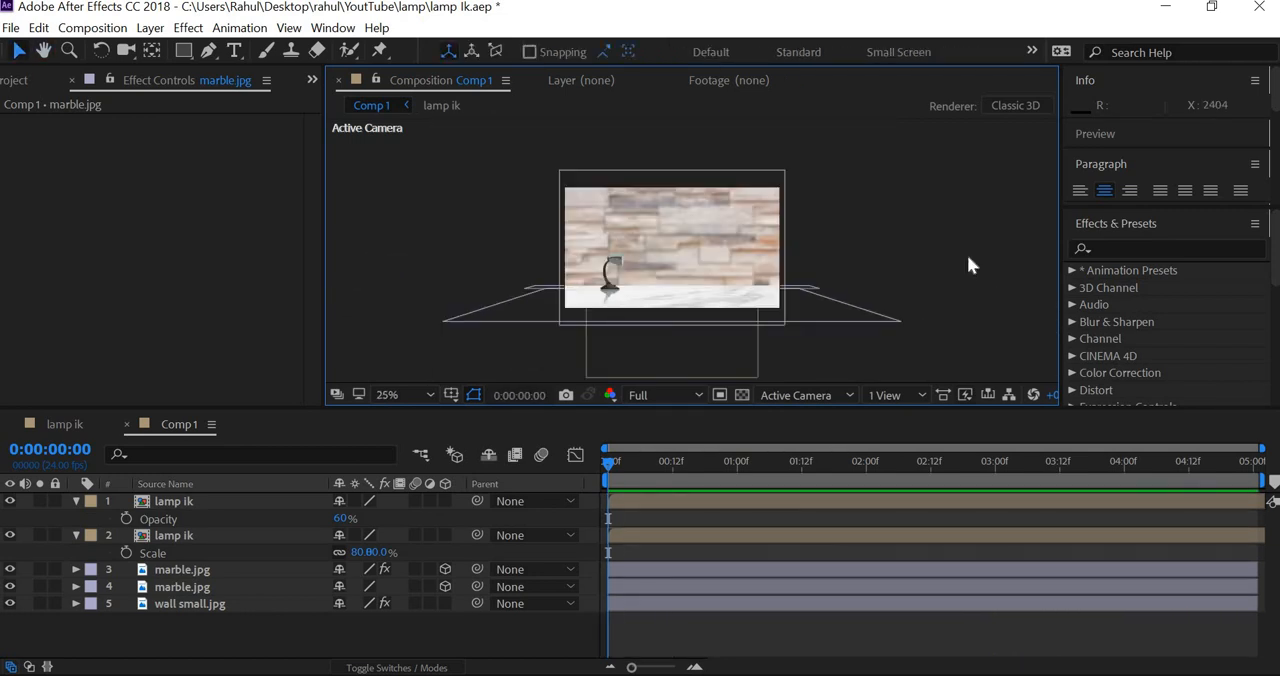
key("space")
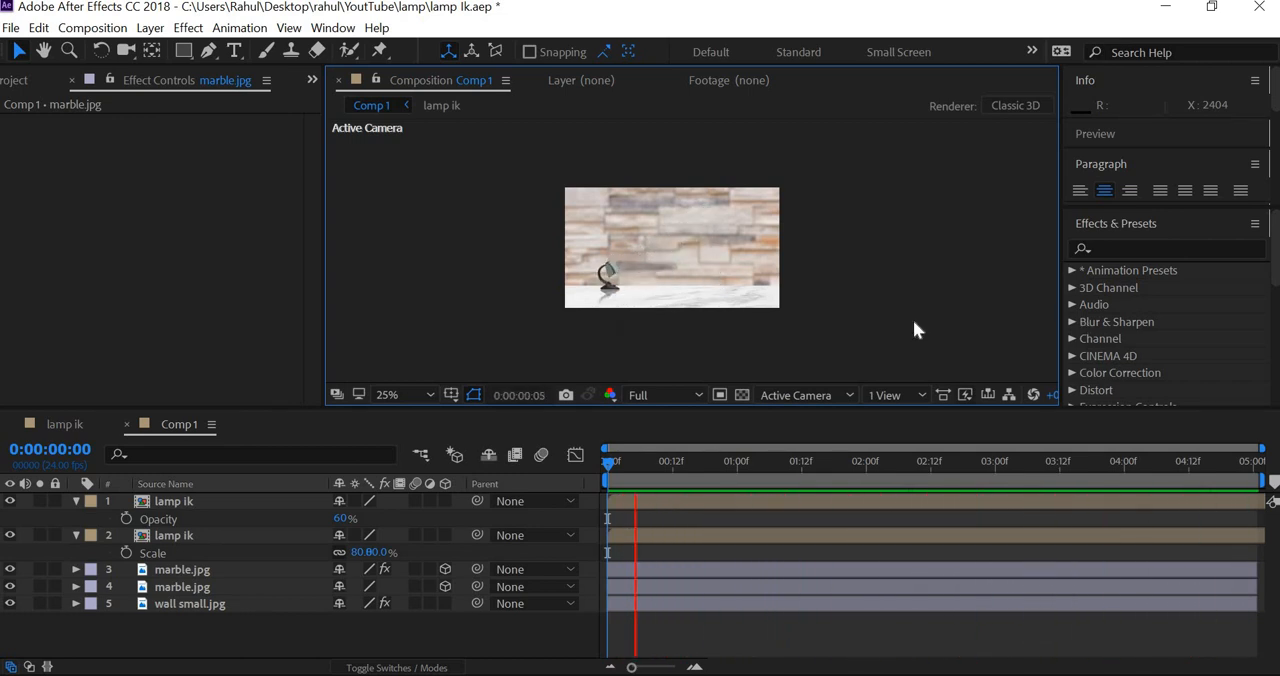
key("space")
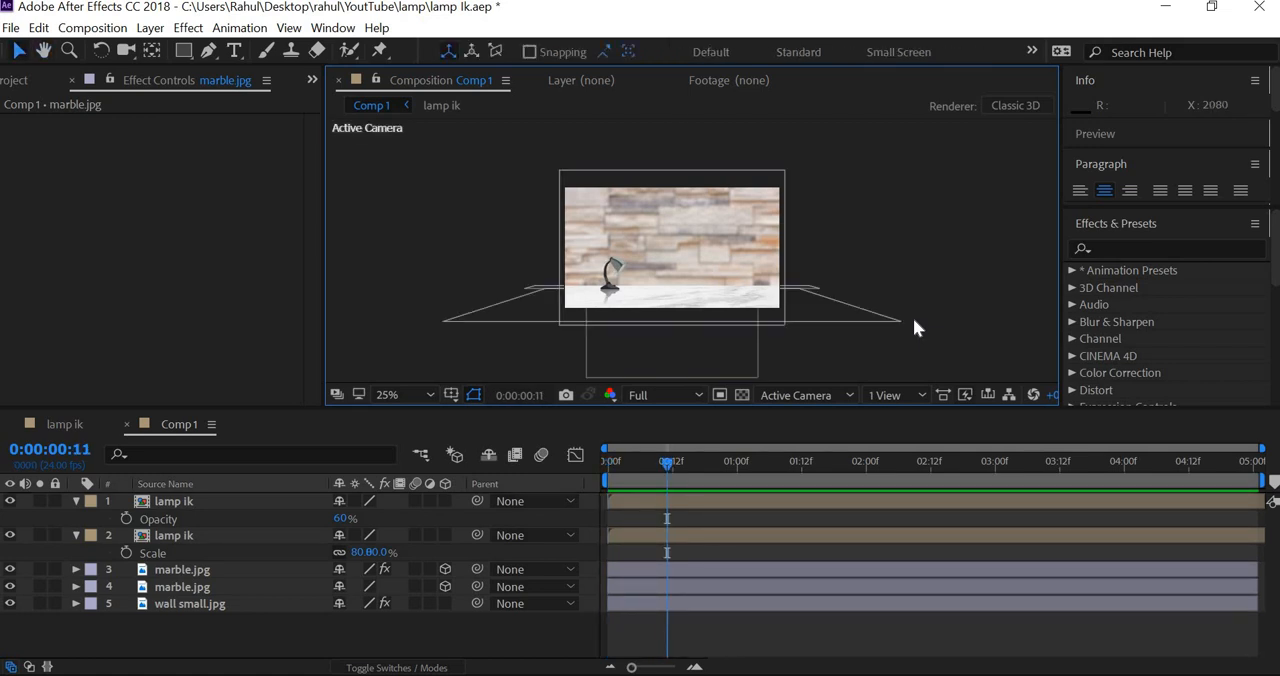